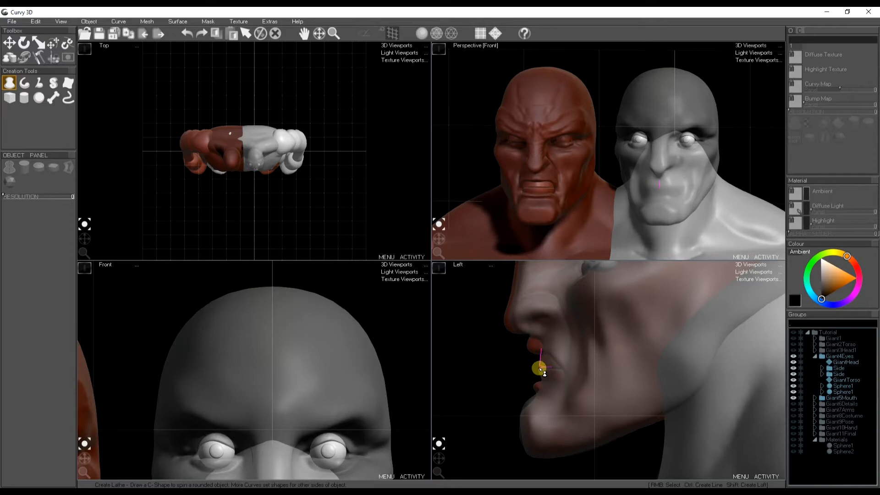
# Draw a narrow lathe shape for the upper and lower teeth between the lips in the Left view and reshape its curve segment
pyautogui.moveTo(546, 389); pyautogui.dragTo(550, 390)
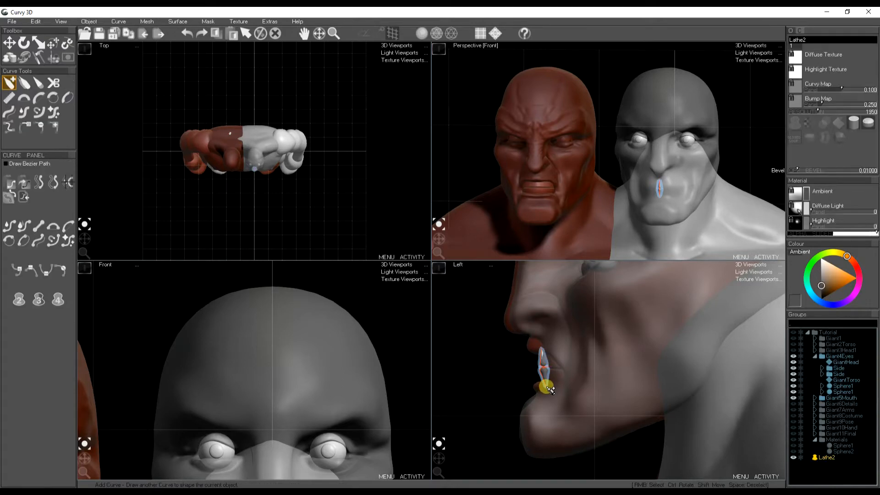
pyautogui.click(9, 112)
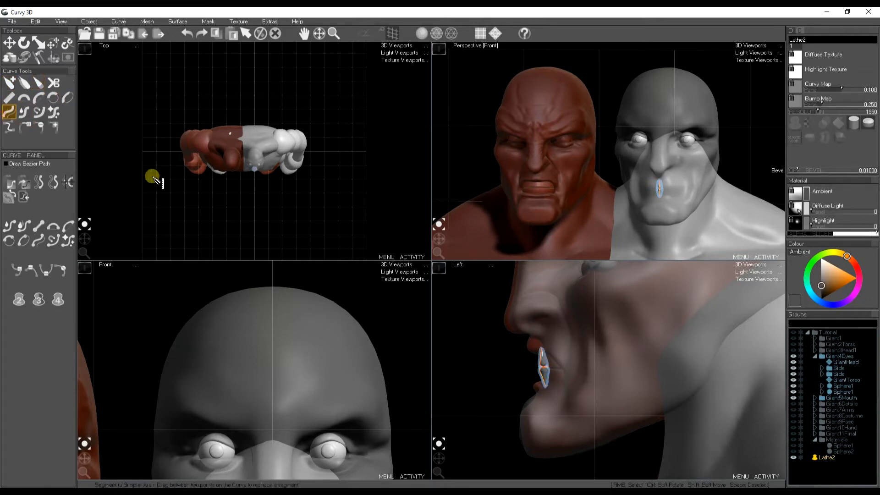
pyautogui.moveTo(538, 369)
pyautogui.mouseDown()
pyautogui.moveTo(546, 389)
pyautogui.moveTo(540, 353)
pyautogui.mouseUp()
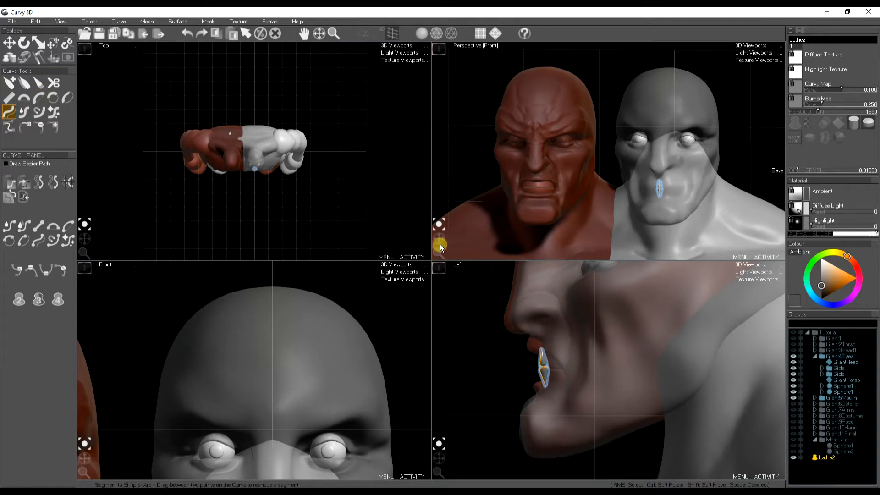
pyautogui.click(439, 268)
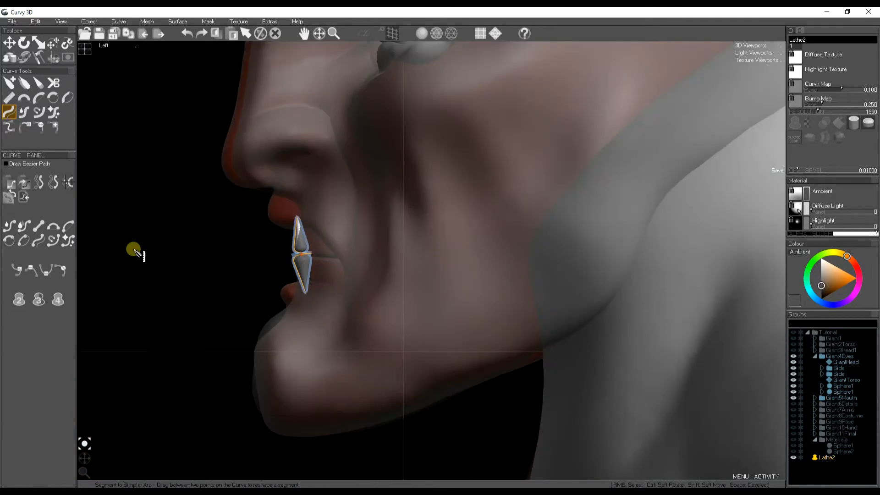
# Stretch the teeth lathe back into the jaw by moving its end curve, raise its resolution to 24480, and deselect it
pyautogui.click(19, 300)
pyautogui.press('w')
pyautogui.moveTo(301, 252); pyautogui.dragTo(426, 277)
pyautogui.press('e')
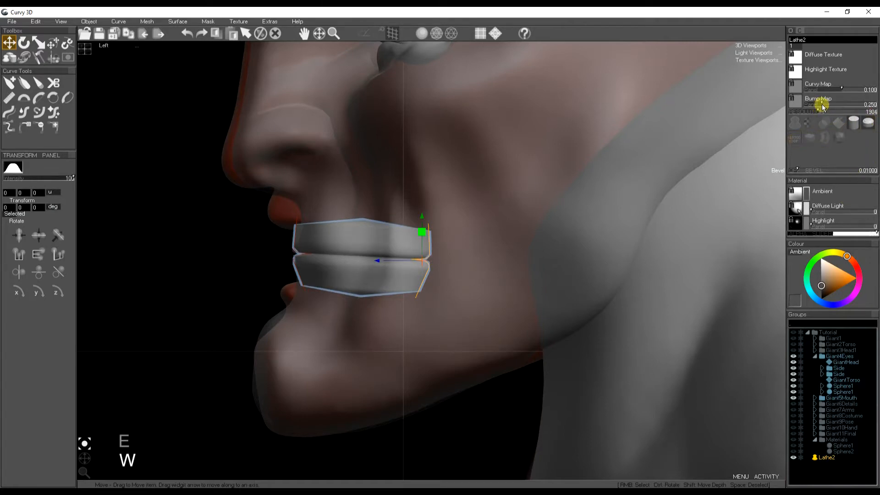
pyautogui.moveTo(822, 107); pyautogui.dragTo(846, 112)
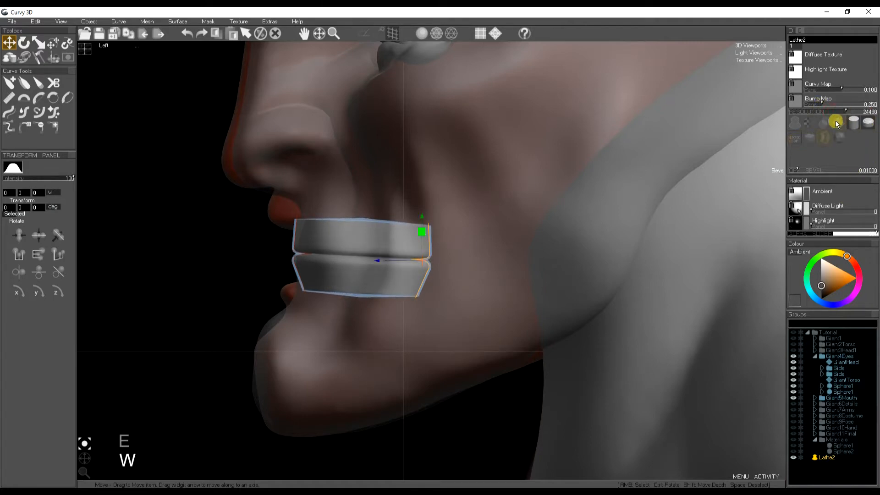
pyautogui.click(87, 48)
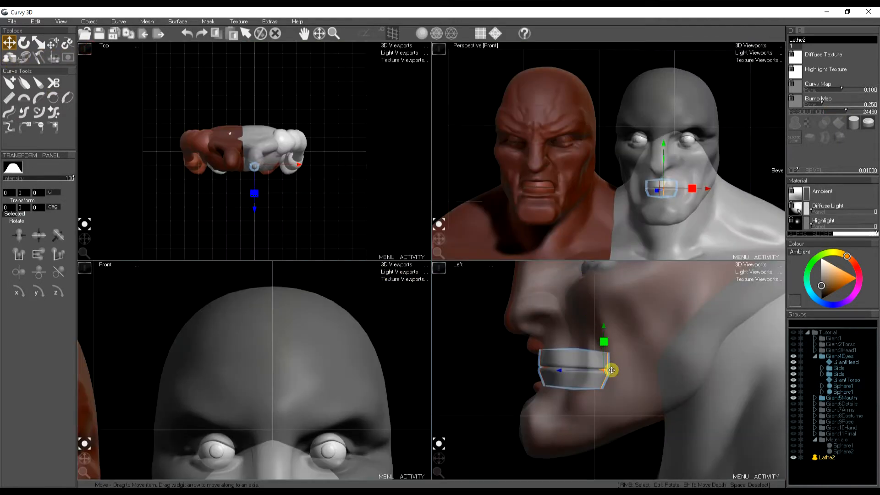
pyautogui.press('space')
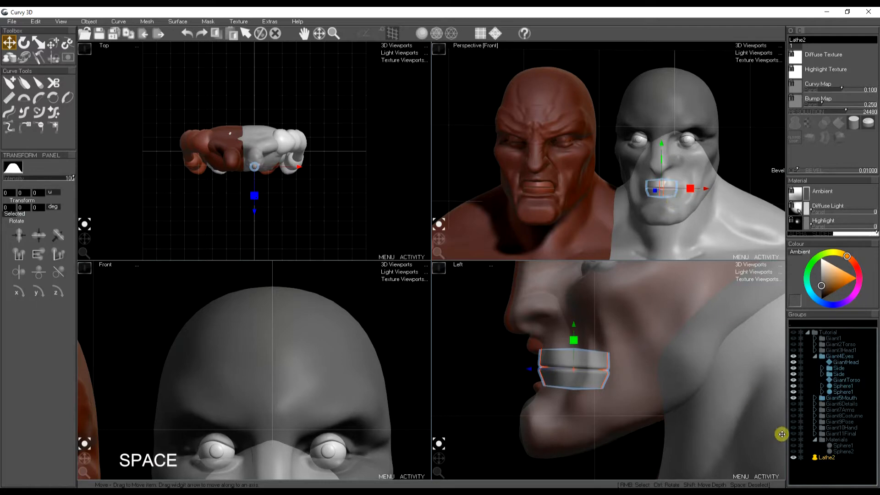
pyautogui.press('space')
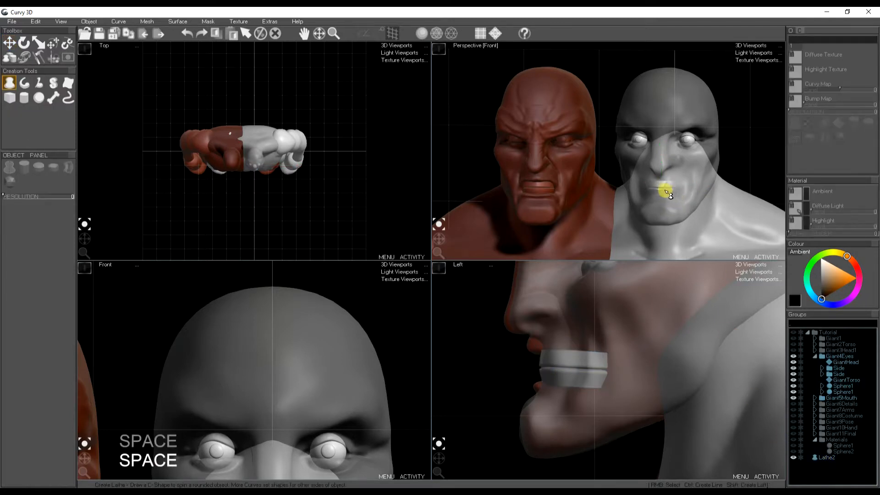
# Adjust the opacity of GiantHead in the enlarged perspective view, keeping the teeth visible through the face
pyautogui.click(439, 49)
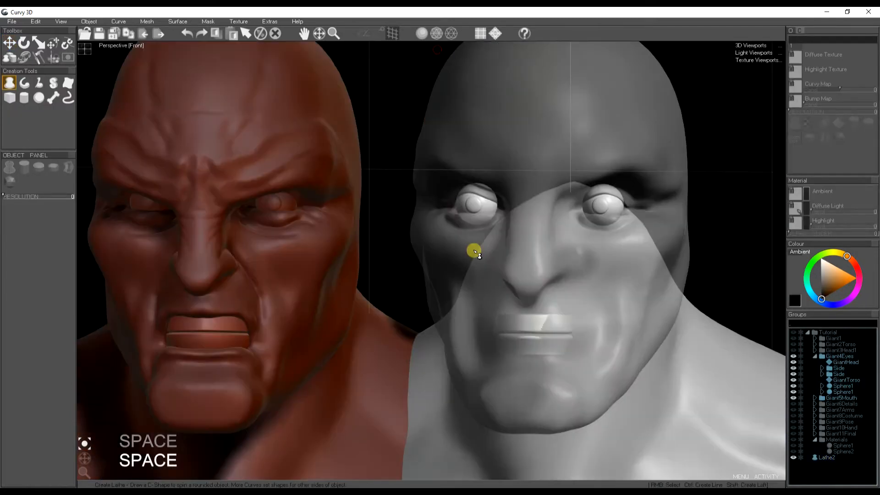
pyautogui.moveTo(537, 359); pyautogui.dragTo(563, 366)
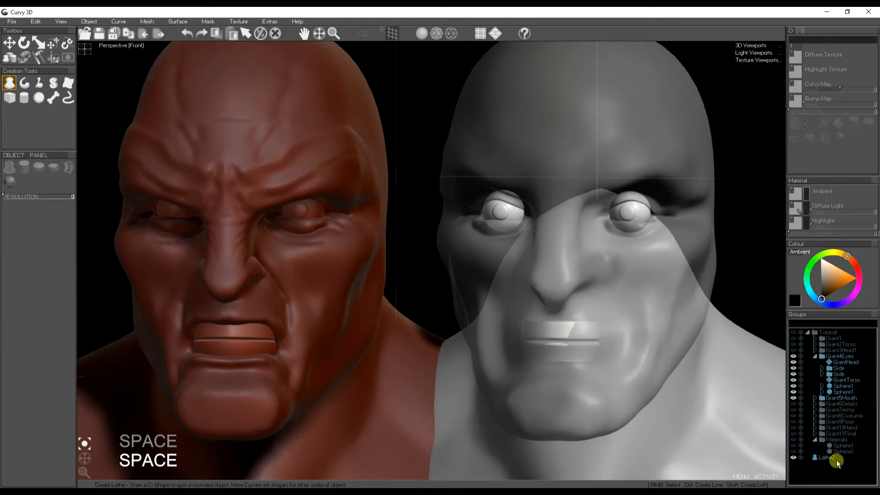
pyautogui.click(845, 362)
pyautogui.moveTo(856, 235); pyautogui.dragTo(859, 234)
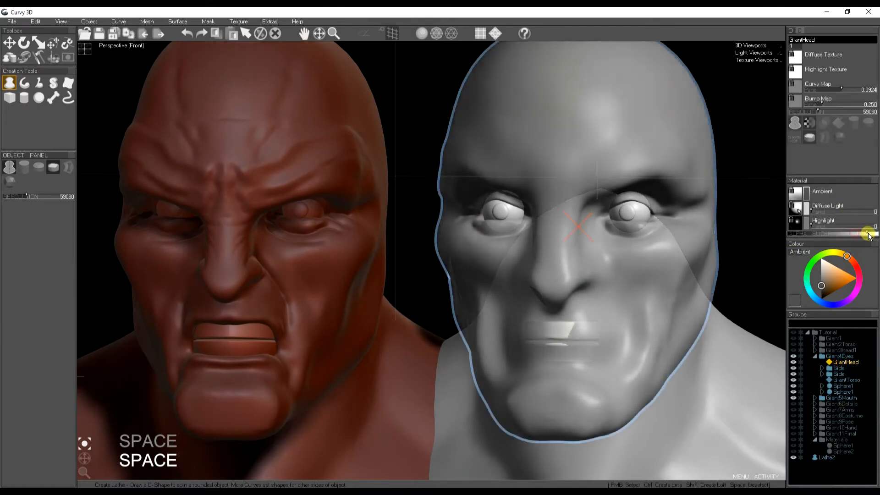
# Set the diffuse colour of the teeth object Lathe2 to saturated blue and deselect it
pyautogui.click(826, 457)
pyautogui.click(800, 251)
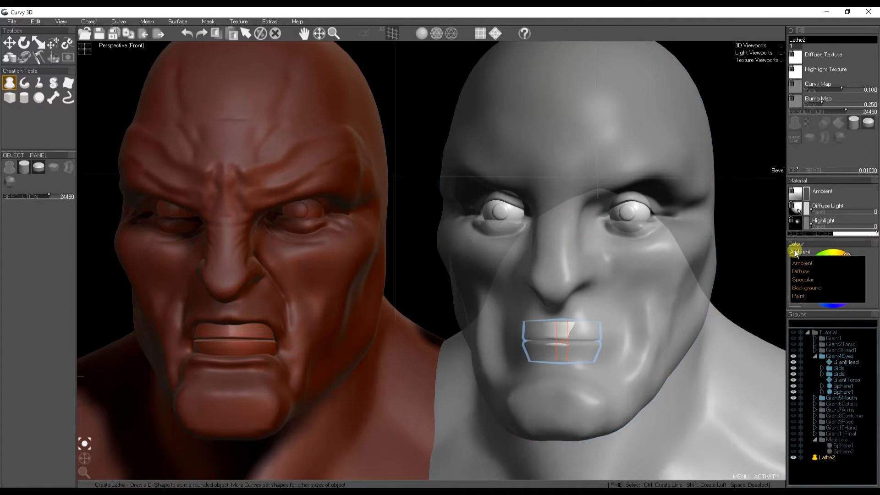
pyautogui.click(802, 274)
pyautogui.click(829, 305)
pyautogui.moveTo(834, 273); pyautogui.dragTo(850, 275)
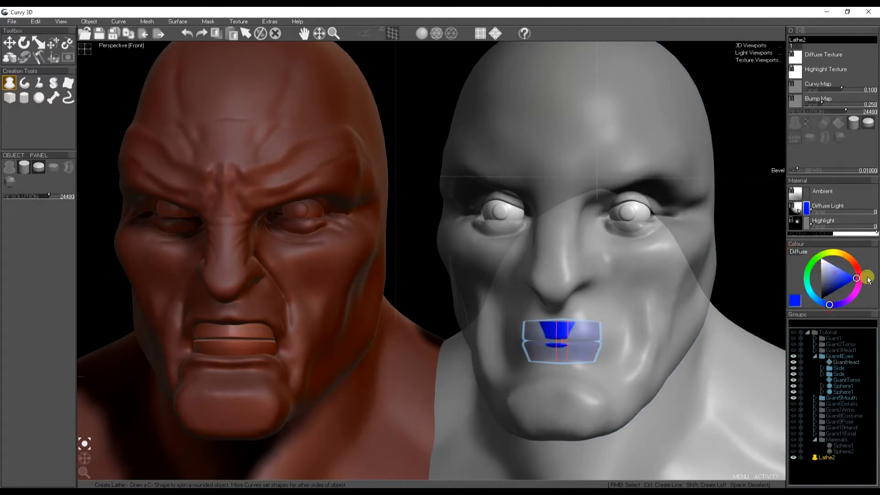
pyautogui.click(835, 473)
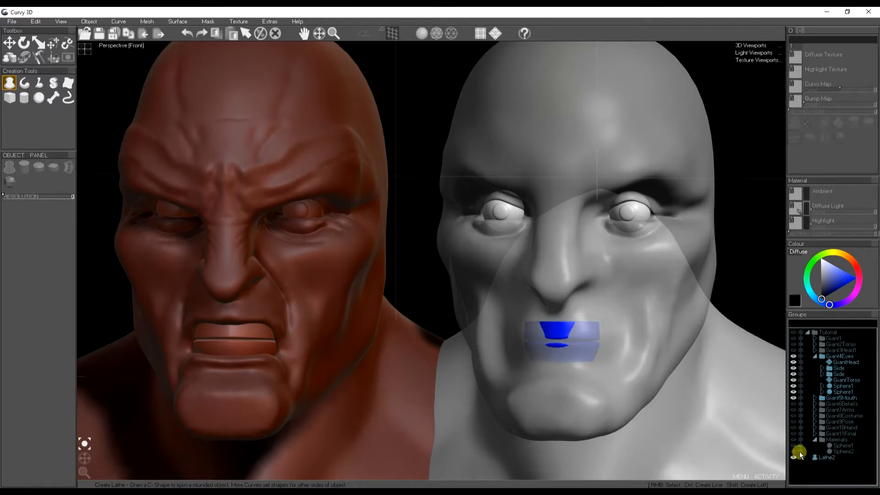
# Move the rear curve of Lathe2 slightly further back in the Left view to widen the teeth block, and deselect it
pyautogui.click(827, 457)
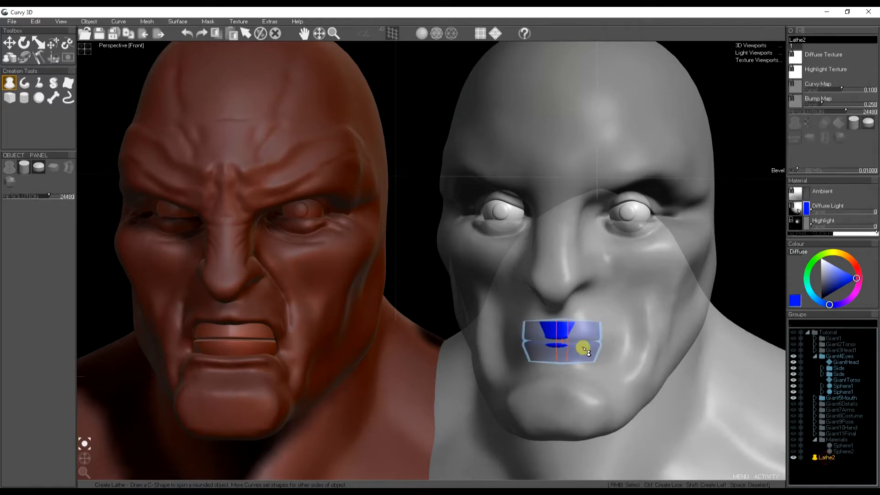
pyautogui.press('e')
pyautogui.press('r')
pyautogui.press('w')
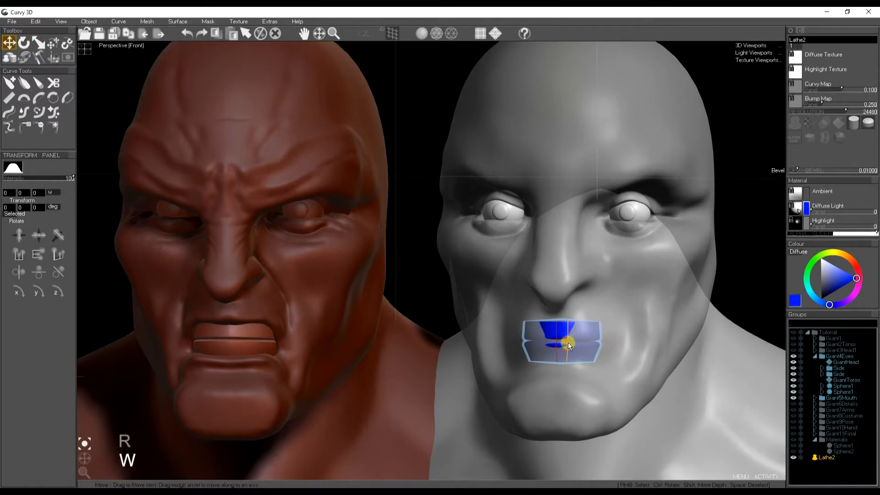
pyautogui.click(84, 48)
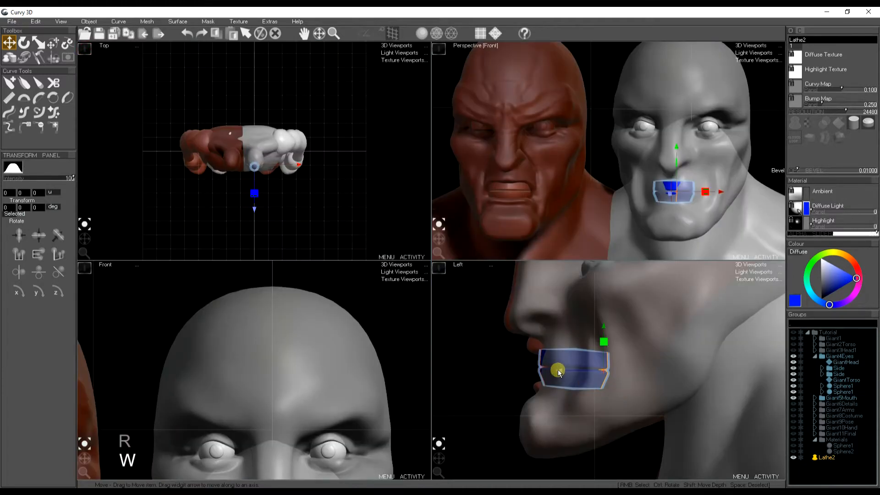
pyautogui.moveTo(296, 365); pyautogui.dragTo(292, 256, button='middle')
pyautogui.moveTo(561, 369)
pyautogui.mouseDown()
pyautogui.moveTo(586, 373)
pyautogui.moveTo(571, 375)
pyautogui.mouseUp()
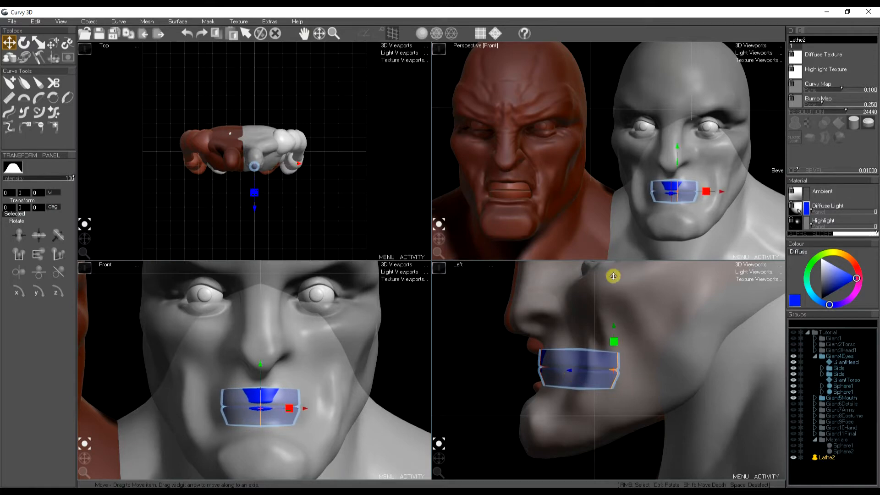
pyautogui.click(438, 48)
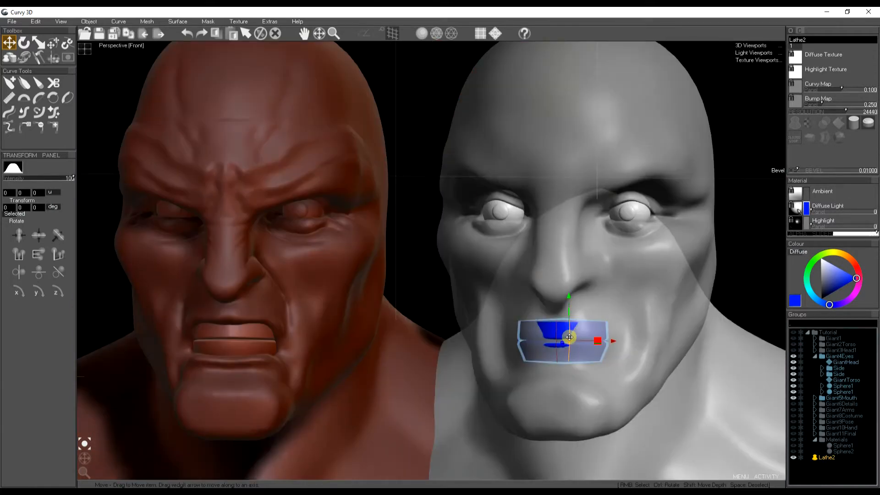
pyautogui.press('space')
pyautogui.click(832, 478)
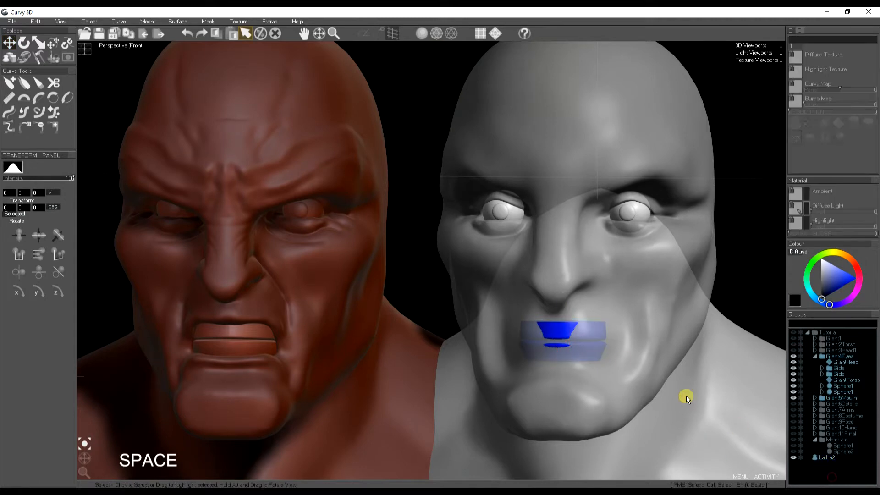
# Select GiantHead for sculpting and set the Sub brush to size 0.0153 and intensity 25
pyautogui.moveTo(594, 338); pyautogui.dragTo(587, 343, button='middle')
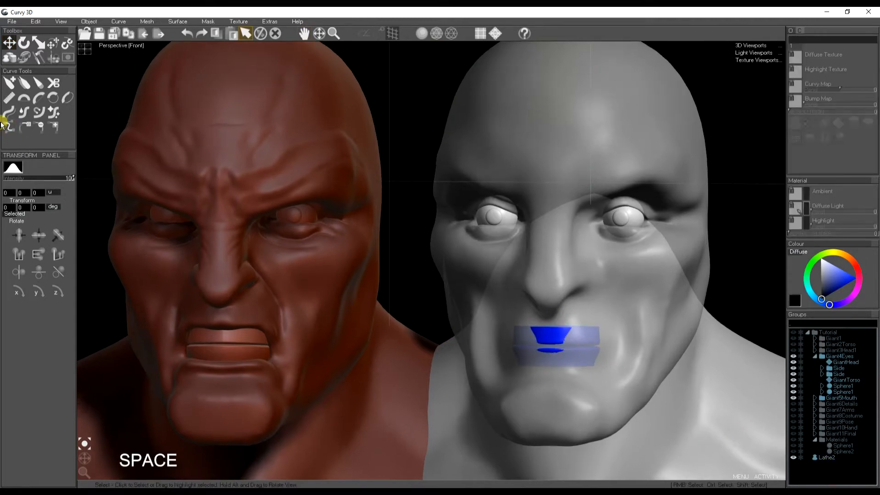
pyautogui.click(39, 58)
pyautogui.click(10, 84)
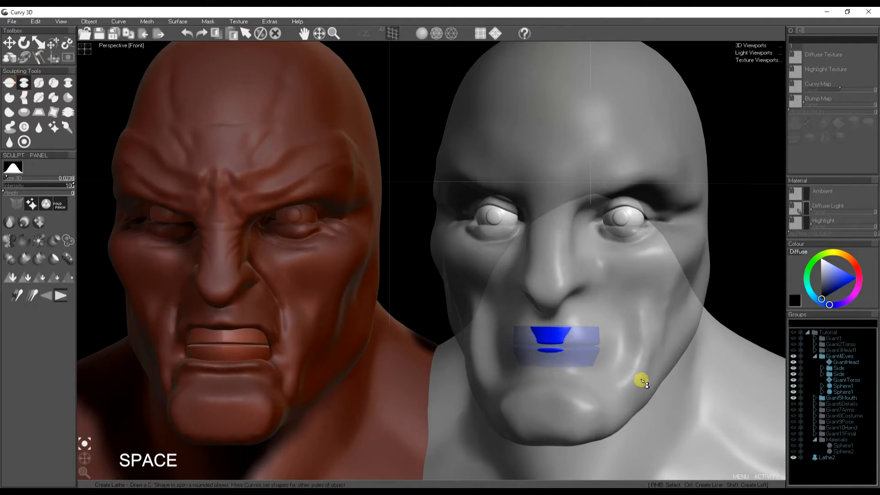
pyautogui.press('space')
pyautogui.rightClick(688, 247)
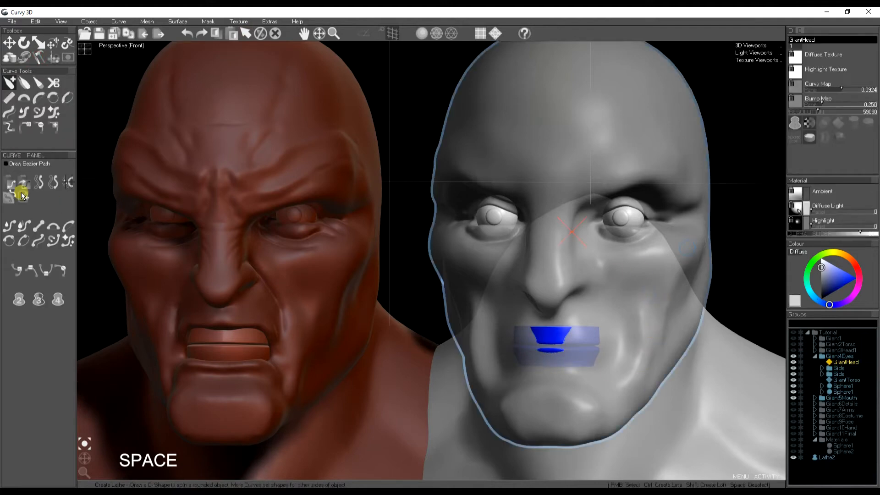
pyautogui.click(40, 58)
pyautogui.press('ctrl')
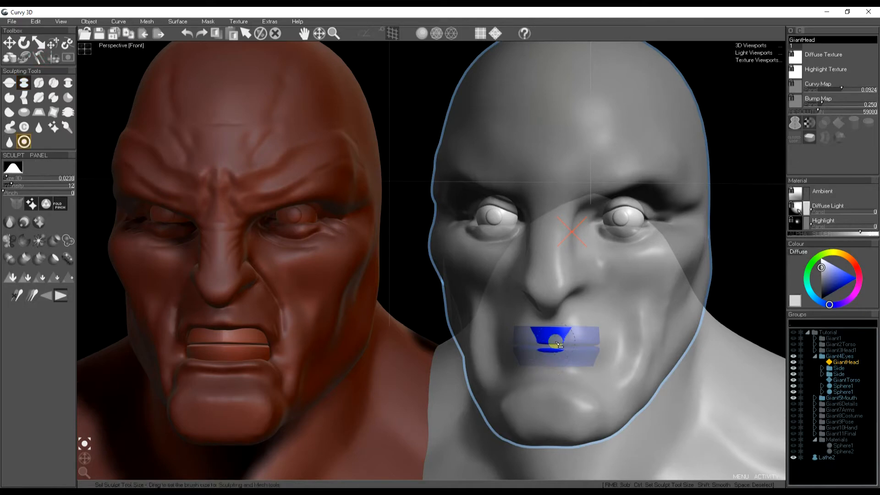
pyautogui.moveTo(548, 339); pyautogui.dragTo(589, 332)
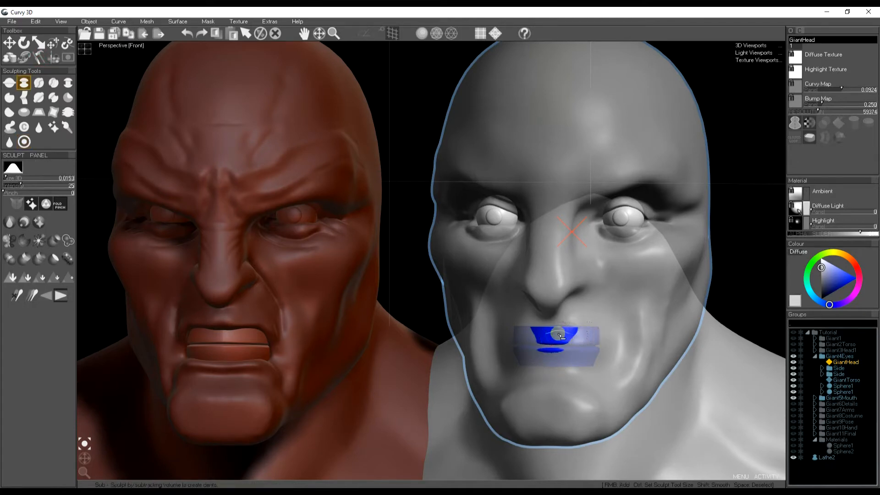
# Carve the mouth opening on one half of the face to expose the teeth, and build up the lips around it
pyautogui.moveTo(562, 336)
pyautogui.mouseDown()
pyautogui.moveTo(595, 335)
pyautogui.moveTo(598, 348)
pyautogui.moveTo(574, 365)
pyautogui.moveTo(534, 360)
pyautogui.moveTo(588, 360)
pyautogui.moveTo(548, 350)
pyautogui.moveTo(593, 350)
pyautogui.moveTo(569, 345)
pyautogui.moveTo(594, 355)
pyautogui.moveTo(576, 360)
pyautogui.moveTo(587, 336)
pyautogui.moveTo(591, 359)
pyautogui.moveTo(573, 356)
pyautogui.moveTo(594, 364)
pyautogui.moveTo(579, 358)
pyautogui.moveTo(582, 335)
pyautogui.moveTo(565, 351)
pyautogui.moveTo(539, 357)
pyautogui.moveTo(567, 338)
pyautogui.moveTo(578, 341)
pyautogui.mouseUp()
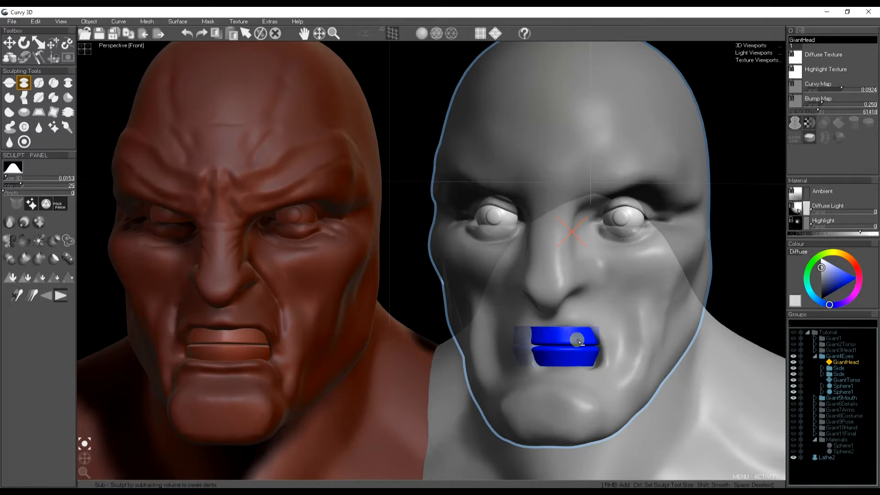
pyautogui.moveTo(552, 329)
pyautogui.mouseDown(button='right')
pyautogui.moveTo(567, 328)
pyautogui.moveTo(539, 326)
pyautogui.moveTo(581, 327)
pyautogui.mouseUp(button='right')
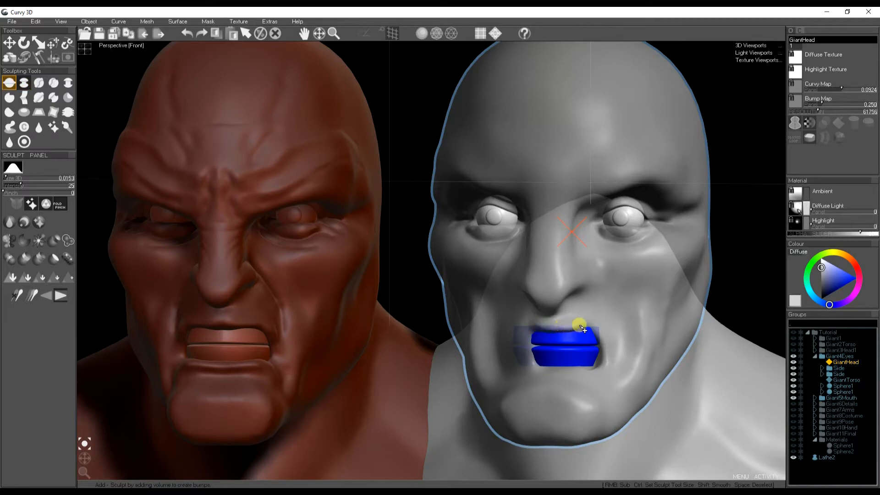
pyautogui.moveTo(583, 327)
pyautogui.mouseDown()
pyautogui.moveTo(599, 338)
pyautogui.moveTo(571, 324)
pyautogui.moveTo(603, 340)
pyautogui.moveTo(610, 366)
pyautogui.moveTo(535, 372)
pyautogui.moveTo(585, 379)
pyautogui.moveTo(542, 377)
pyautogui.moveTo(584, 378)
pyautogui.moveTo(607, 362)
pyautogui.moveTo(582, 379)
pyautogui.moveTo(609, 351)
pyautogui.moveTo(582, 324)
pyautogui.moveTo(538, 327)
pyautogui.moveTo(581, 328)
pyautogui.moveTo(609, 346)
pyautogui.moveTo(603, 373)
pyautogui.mouseUp()
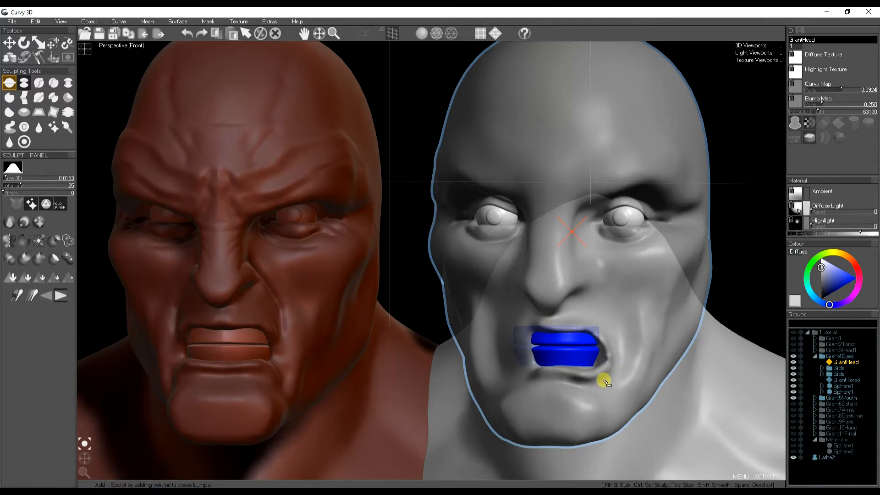
# Set the diffuse colour of the teeth object Lathe2 back to a neutral light grey and deselect it
pyautogui.click(824, 458)
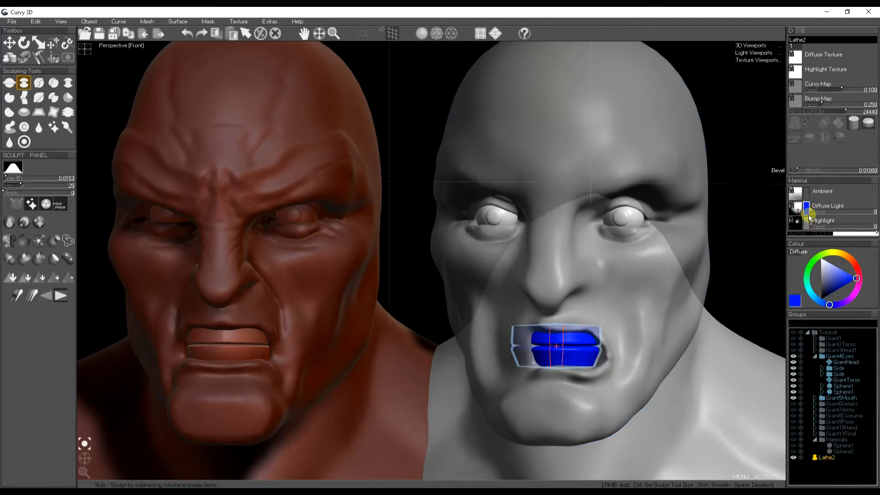
pyautogui.moveTo(830, 276); pyautogui.dragTo(796, 274)
pyautogui.click(831, 469)
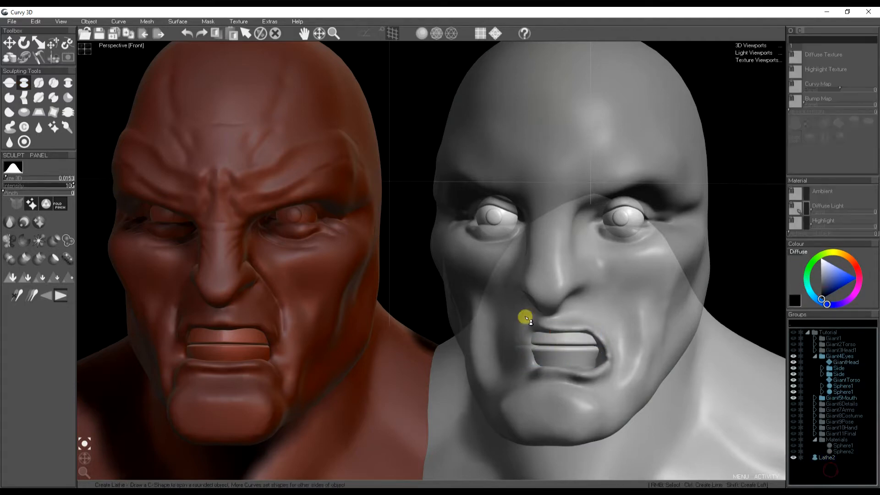
# Turn off the transparency of GiantHead so the head is fully opaque, and deselect it
pyautogui.moveTo(608, 341); pyautogui.dragTo(504, 340, button='middle')
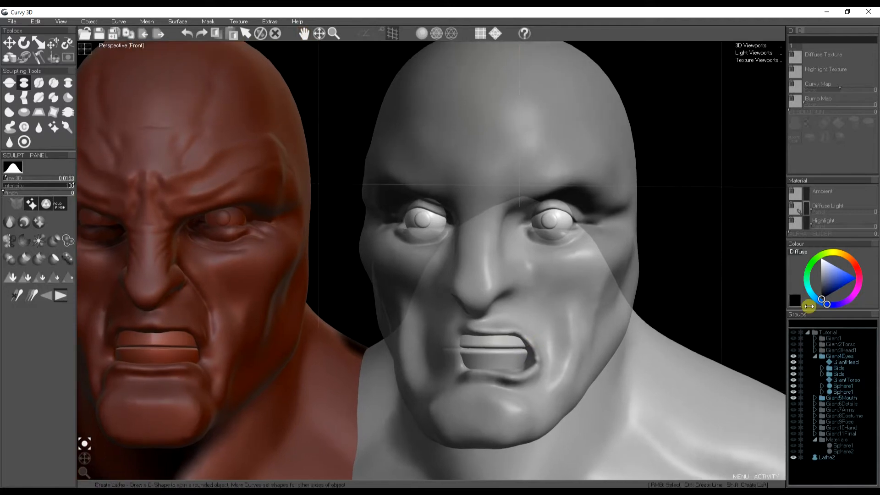
pyautogui.click(846, 363)
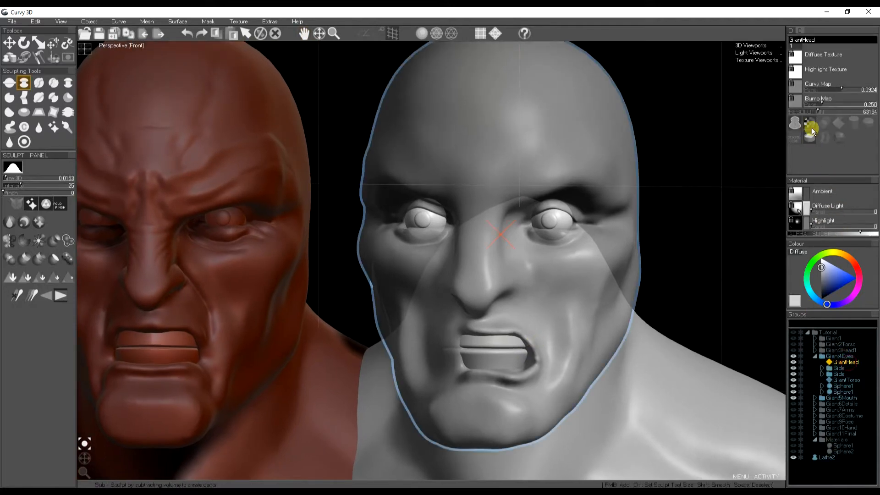
pyautogui.click(812, 133)
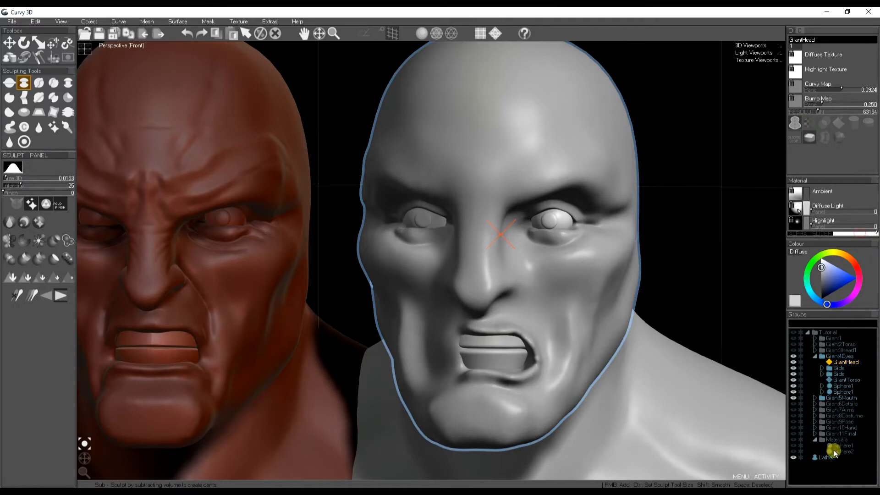
pyautogui.click(837, 476)
pyautogui.moveTo(540, 364); pyautogui.dragTo(560, 369, button='middle')
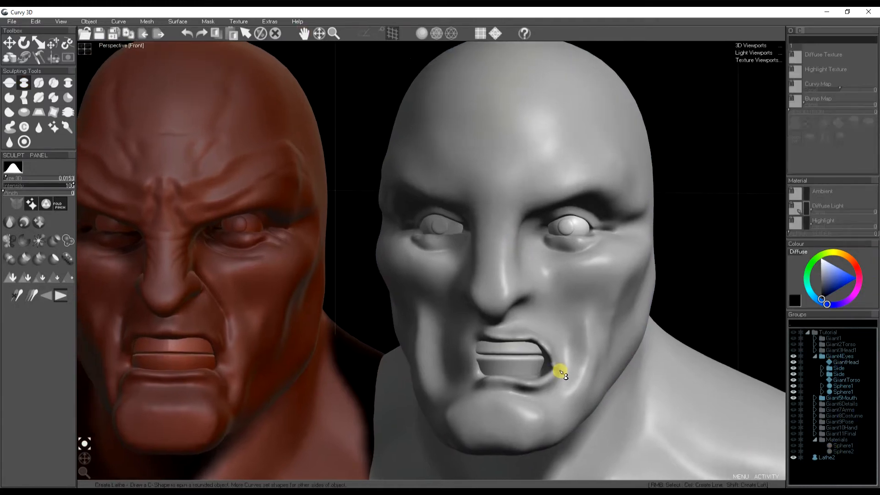
# Select GiantHead and mirror the sculpted half of the mouth onto the other side of the face
pyautogui.rightClick(517, 159)
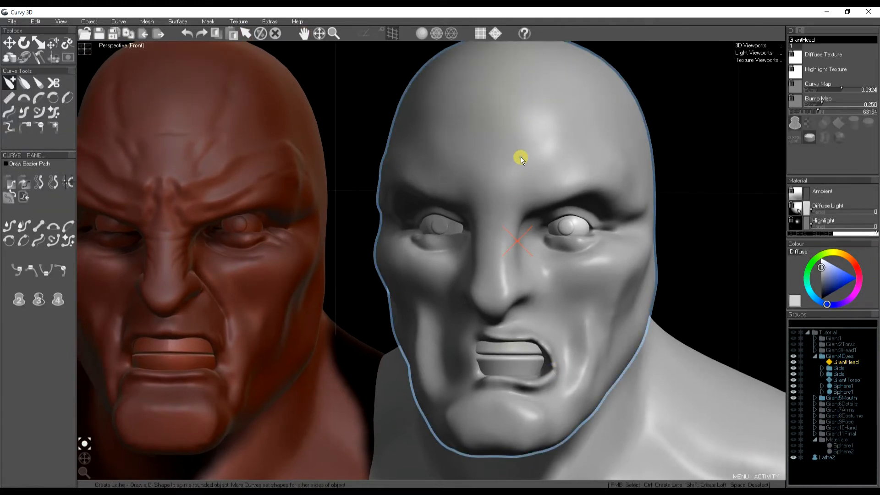
pyautogui.click(38, 56)
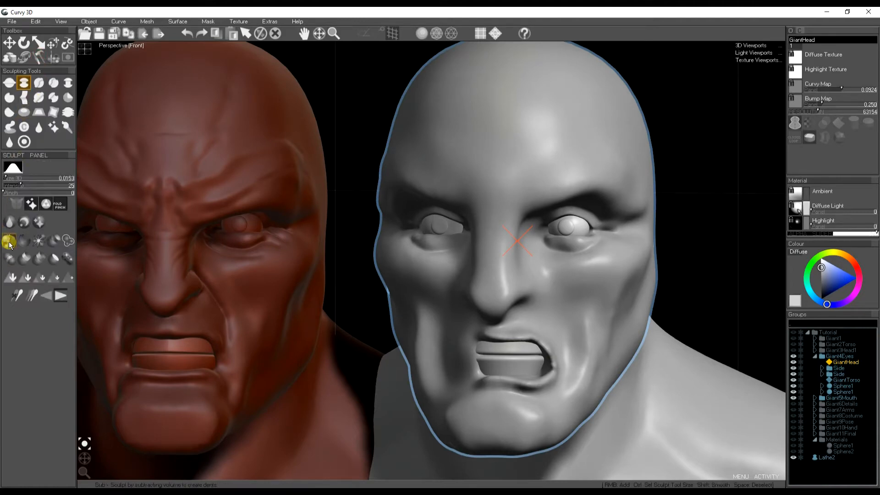
pyautogui.click(9, 245)
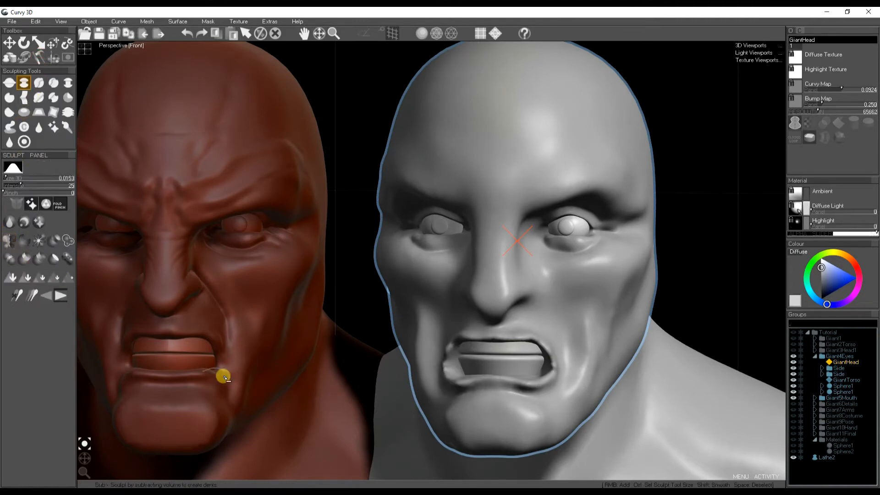
# Reshape the corner of the mouth in depth with Soft Move and mirror GiantHead so both sides match
pyautogui.click(51, 44)
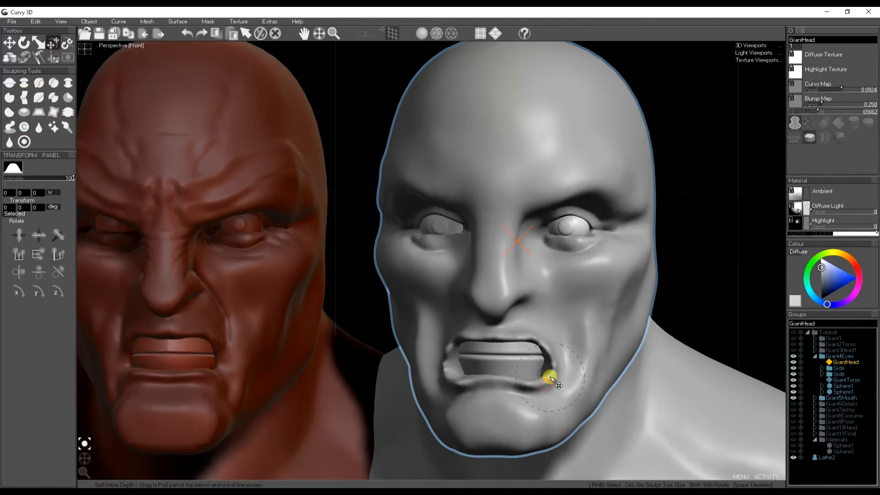
pyautogui.keyDown('ctrl'); pyautogui.moveTo(544, 376); pyautogui.dragTo(567, 418); pyautogui.keyUp('ctrl')
pyautogui.moveTo(553, 378)
pyautogui.keyDown('shift'); pyautogui.mouseDown()
pyautogui.moveTo(523, 381)
pyautogui.moveTo(585, 377)
pyautogui.moveTo(575, 378)
pyautogui.mouseUp(); pyautogui.keyUp('shift')
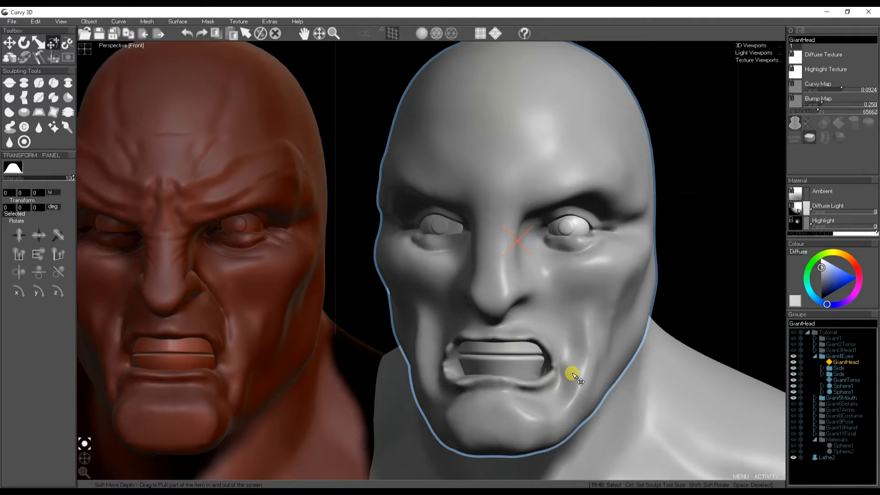
pyautogui.click(146, 21)
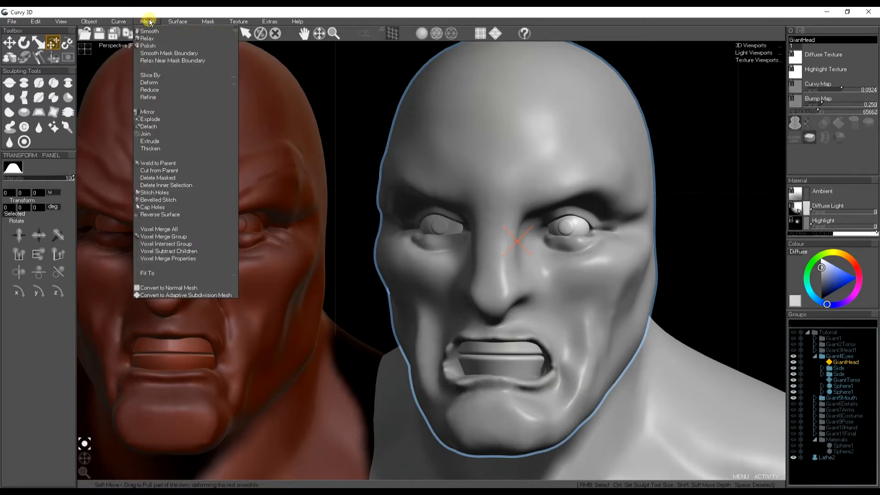
pyautogui.click(161, 112)
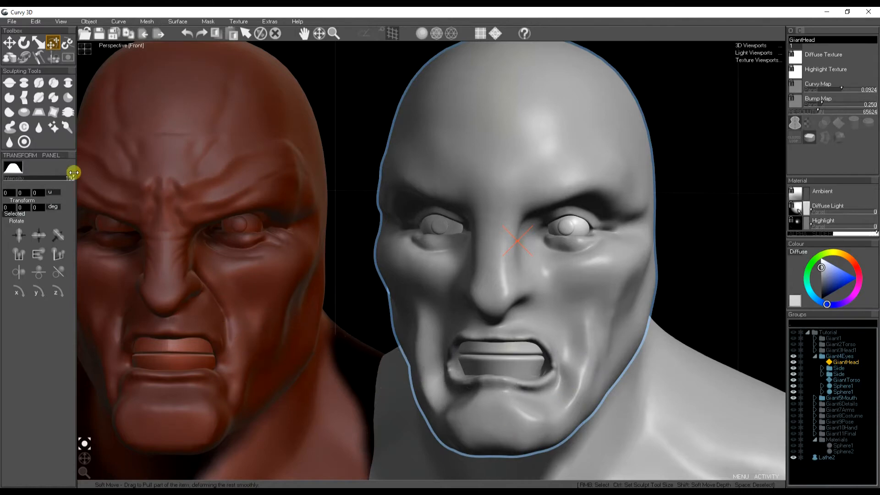
# Carve the fold from the nose down past the mouth and the nostril crease with the Sub brush at size 0.0163, intensity 17 and pinch 31
pyautogui.click(24, 83)
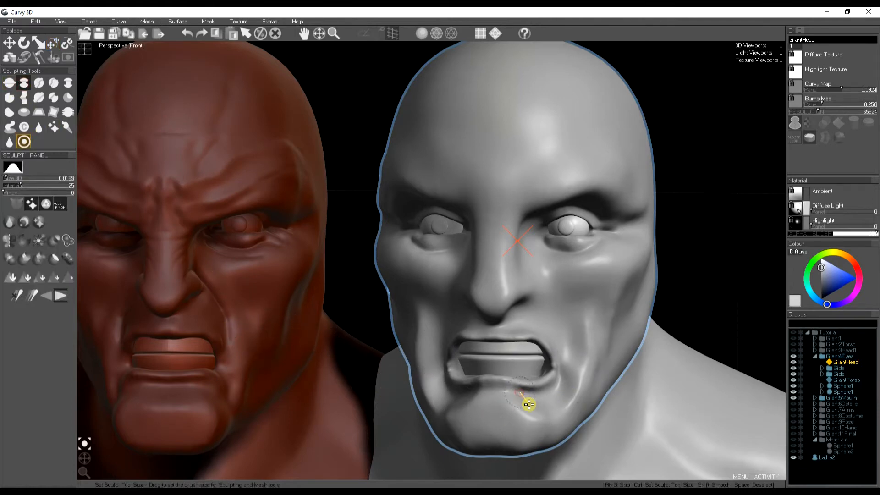
pyautogui.moveTo(525, 403)
pyautogui.mouseDown()
pyautogui.moveTo(472, 394)
pyautogui.moveTo(481, 413)
pyautogui.moveTo(554, 441)
pyautogui.moveTo(590, 416)
pyautogui.mouseUp()
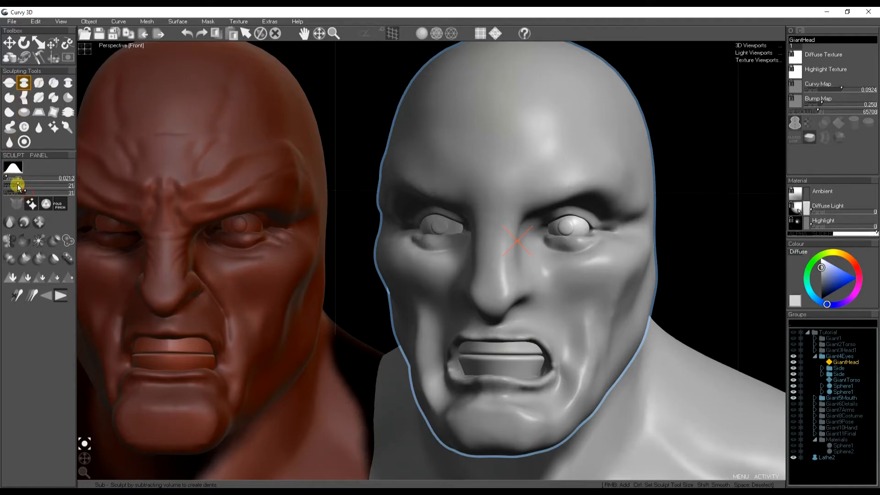
pyautogui.keyDown('ctrl'); pyautogui.moveTo(522, 277); pyautogui.dragTo(532, 286); pyautogui.keyUp('ctrl')
pyautogui.moveTo(87, 458); pyautogui.dragTo(109, 455)
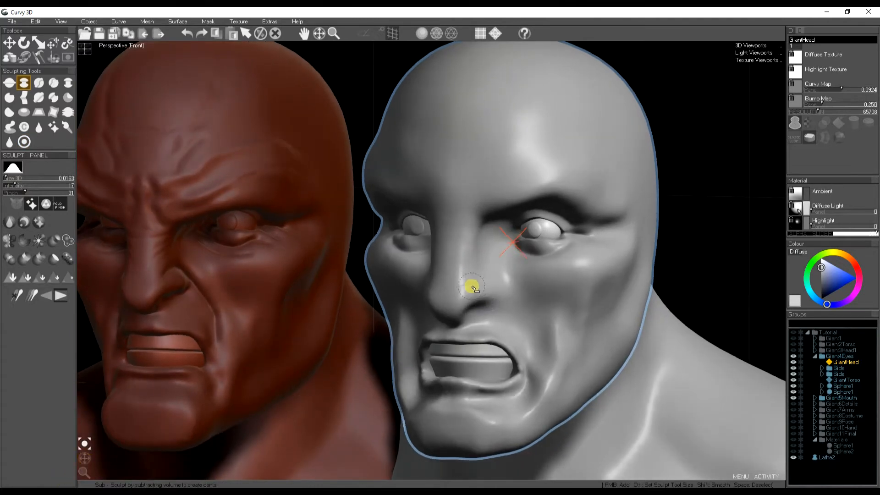
pyautogui.moveTo(502, 281)
pyautogui.mouseDown()
pyautogui.moveTo(538, 334)
pyautogui.moveTo(534, 374)
pyautogui.moveTo(544, 351)
pyautogui.moveTo(515, 299)
pyautogui.moveTo(497, 276)
pyautogui.moveTo(478, 280)
pyautogui.moveTo(513, 298)
pyautogui.mouseUp()
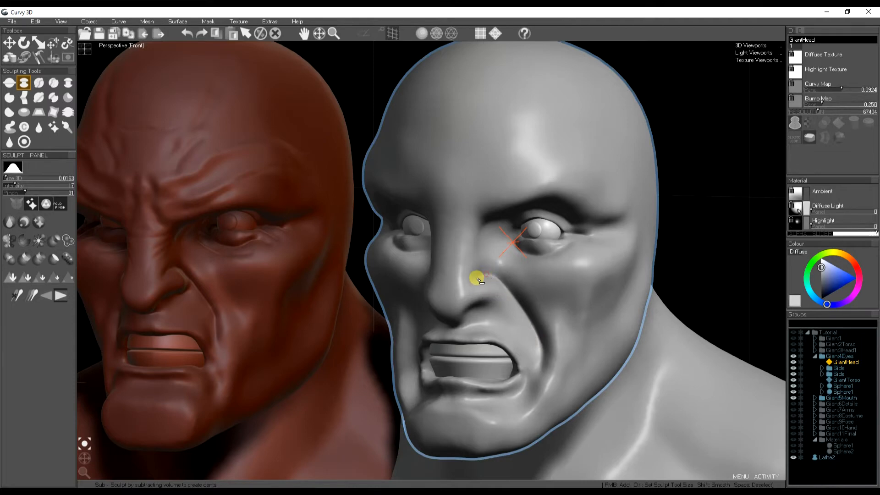
pyautogui.moveTo(486, 275)
pyautogui.mouseDown()
pyautogui.moveTo(505, 298)
pyautogui.moveTo(484, 317)
pyautogui.moveTo(468, 309)
pyautogui.moveTo(474, 316)
pyautogui.moveTo(448, 326)
pyautogui.moveTo(483, 308)
pyautogui.mouseUp()
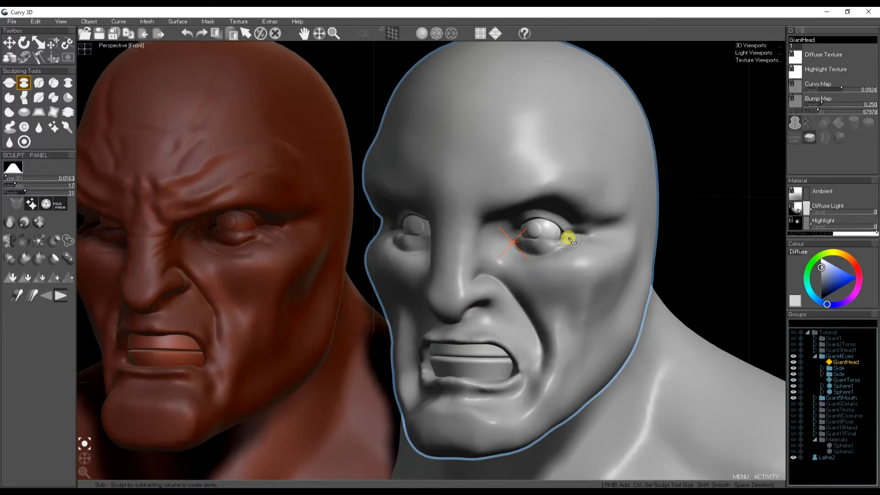
# Carve the crease under the eye and a softer second cheek fold towards the jaw, using intensity 8 and pinch 15 for the fold
pyautogui.moveTo(489, 236)
pyautogui.mouseDown()
pyautogui.moveTo(503, 220)
pyautogui.moveTo(624, 223)
pyautogui.mouseUp()
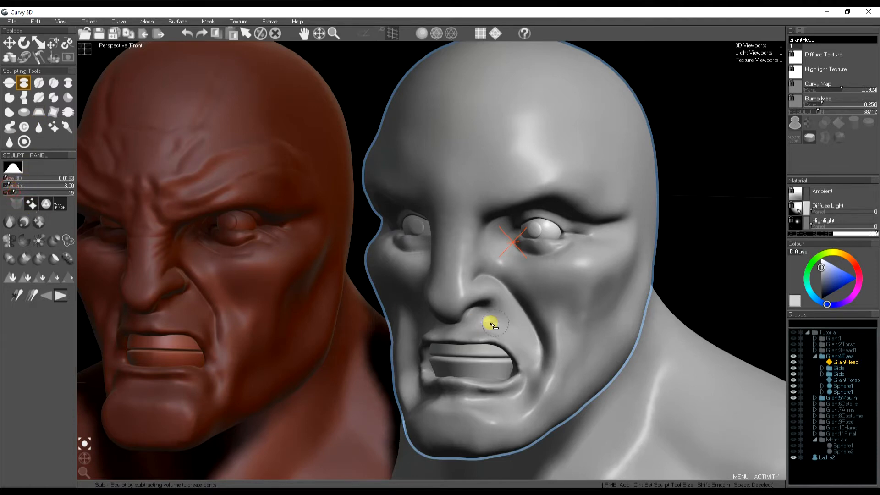
pyautogui.moveTo(532, 271)
pyautogui.mouseDown()
pyautogui.moveTo(570, 352)
pyautogui.moveTo(550, 302)
pyautogui.mouseUp()
pyautogui.moveTo(532, 273)
pyautogui.mouseDown()
pyautogui.moveTo(556, 307)
pyautogui.moveTo(568, 369)
pyautogui.moveTo(560, 430)
pyautogui.mouseUp()
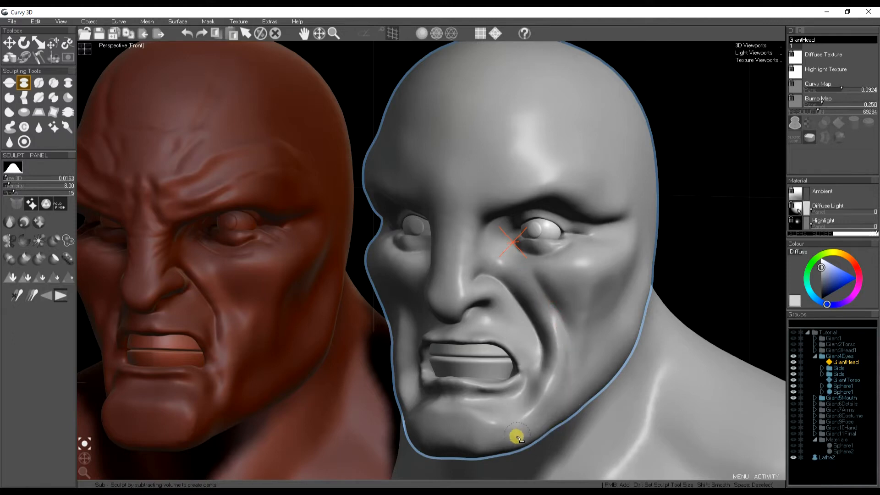
# Indent the lower chin with the Sub brush at size 0.0494, then tighten its creases with the Pinch brush at intensity 15 and pinch 25
pyautogui.moveTo(516, 413)
pyautogui.mouseDown()
pyautogui.moveTo(513, 436)
pyautogui.moveTo(515, 424)
pyautogui.moveTo(426, 400)
pyautogui.moveTo(527, 455)
pyautogui.mouseUp()
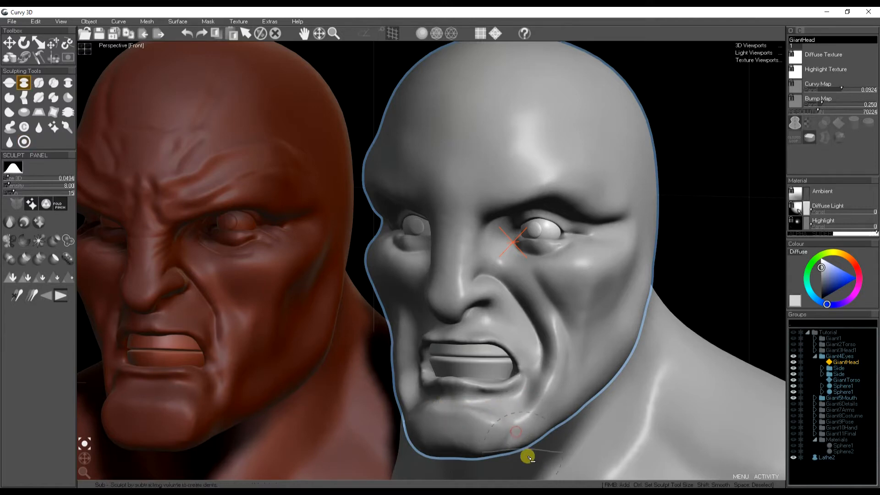
pyautogui.moveTo(516, 417); pyautogui.dragTo(519, 451)
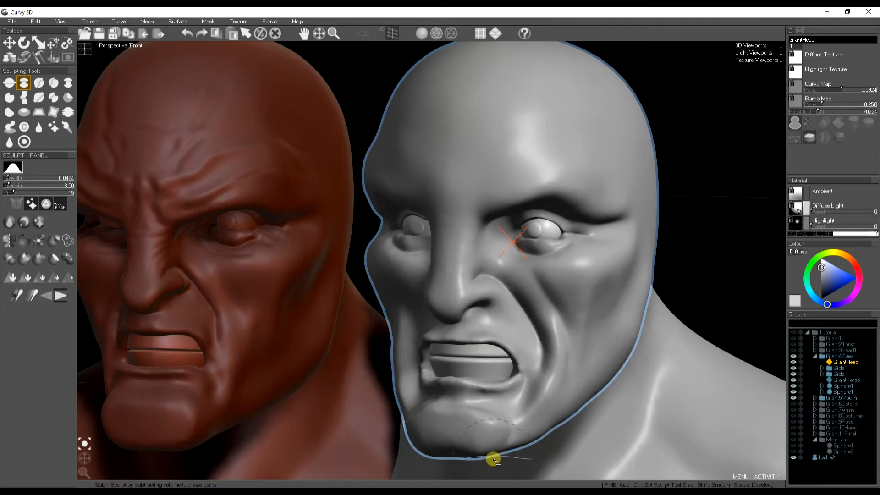
pyautogui.click(25, 97)
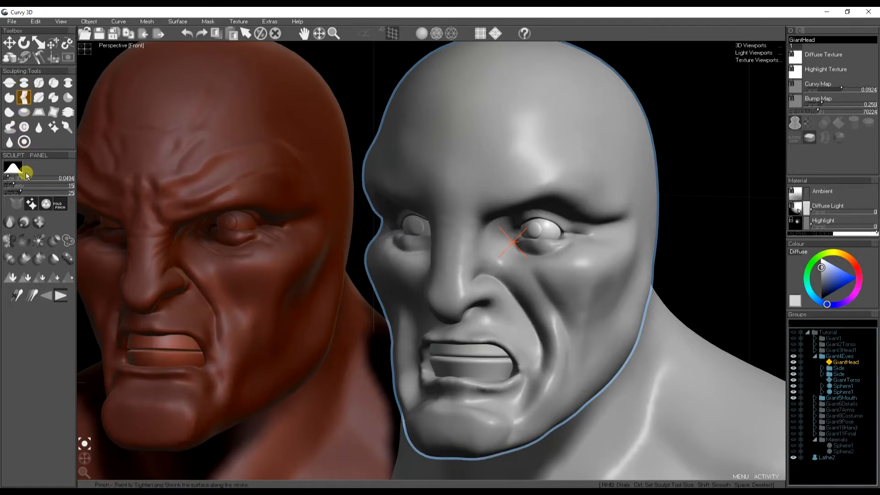
pyautogui.moveTo(427, 430)
pyautogui.keyDown('ctrl'); pyautogui.mouseDown()
pyautogui.moveTo(442, 449)
pyautogui.moveTo(432, 454)
pyautogui.moveTo(465, 458)
pyautogui.moveTo(423, 452)
pyautogui.moveTo(507, 430)
pyautogui.moveTo(429, 412)
pyautogui.moveTo(424, 440)
pyautogui.moveTo(438, 407)
pyautogui.moveTo(503, 424)
pyautogui.moveTo(459, 453)
pyautogui.moveTo(403, 426)
pyautogui.moveTo(420, 406)
pyautogui.moveTo(510, 468)
pyautogui.mouseUp(); pyautogui.keyUp('ctrl')
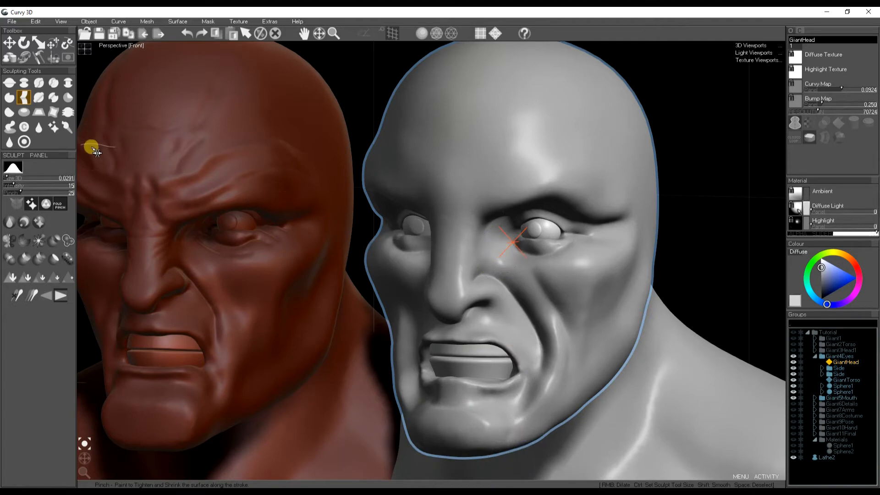
# Carve a frown furrow above the inner brow with the Sub brush at size 0.0124 and intensity 14, and tighten it with the Pinch brush
pyautogui.click(23, 85)
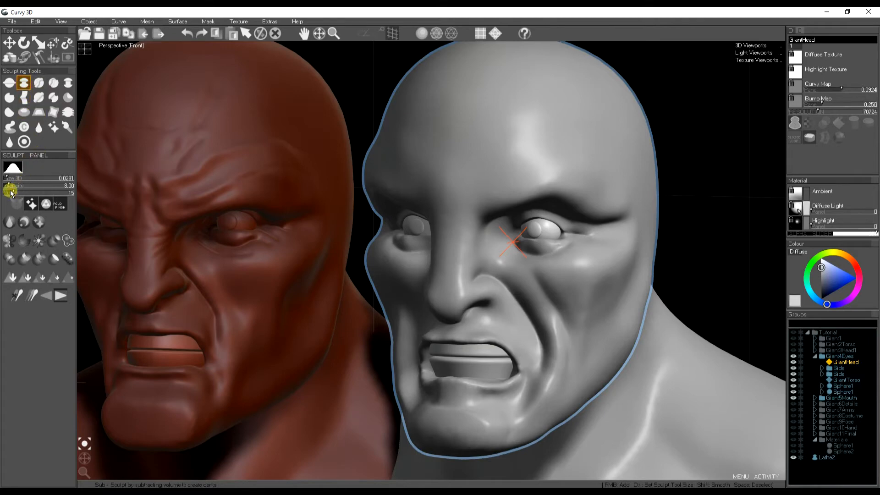
pyautogui.press('ctrl')
pyautogui.moveTo(485, 223)
pyautogui.mouseDown()
pyautogui.moveTo(460, 201)
pyautogui.moveTo(462, 169)
pyautogui.mouseUp()
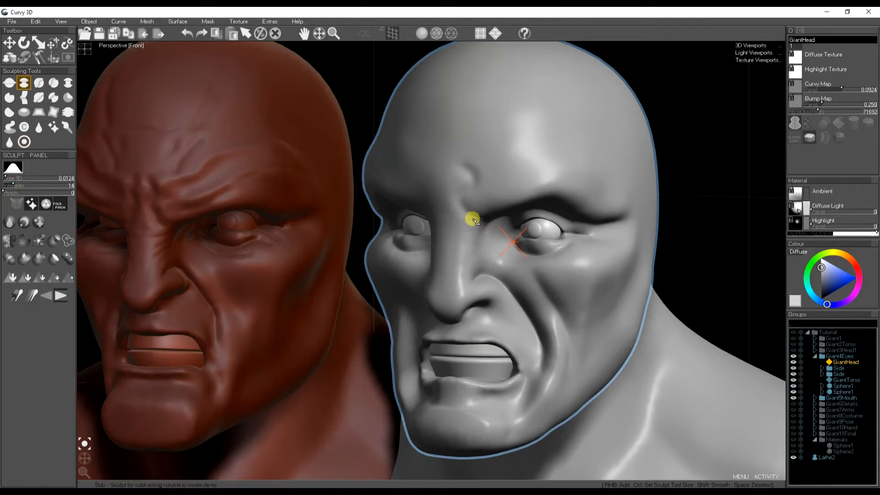
pyautogui.click(24, 97)
pyautogui.moveTo(477, 216)
pyautogui.mouseDown()
pyautogui.moveTo(463, 202)
pyautogui.moveTo(472, 180)
pyautogui.moveTo(463, 205)
pyautogui.moveTo(466, 172)
pyautogui.mouseUp()
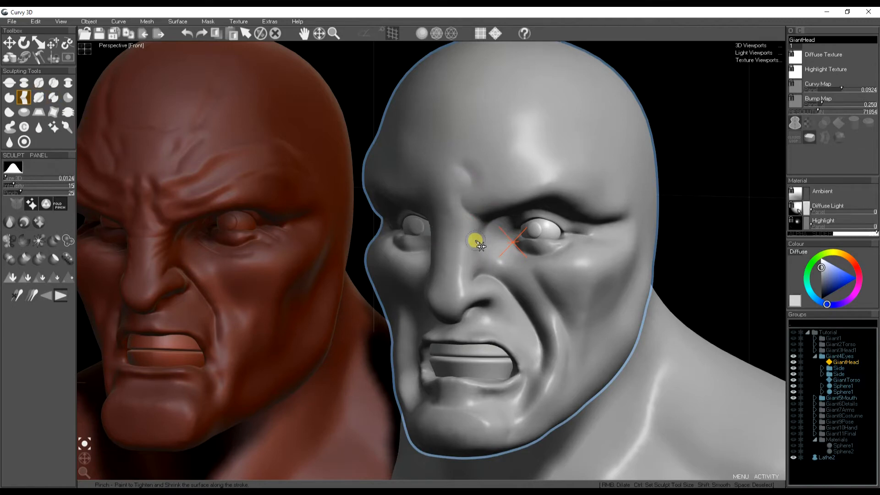
# Switch to the Sub brush at size 0.00868, intensity 14 and pinch 23, with Fold Pinch turned off
pyautogui.scroll(4, 479, 245)
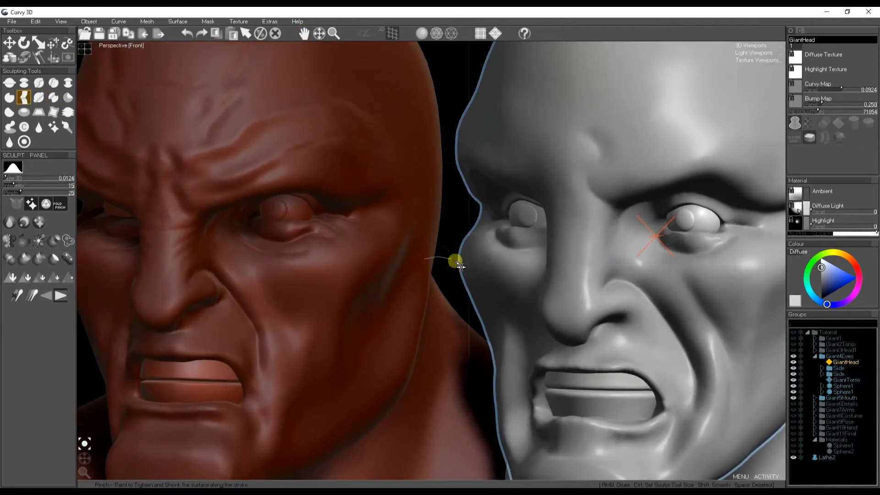
pyautogui.click(24, 82)
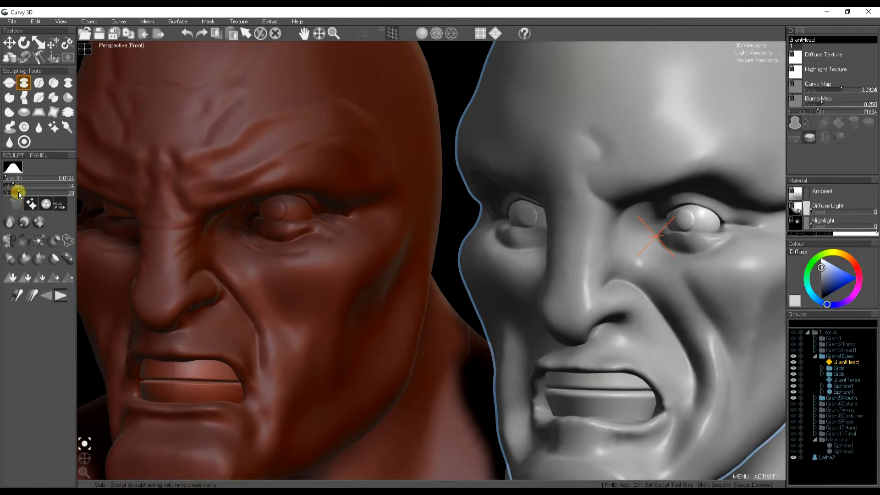
pyautogui.keyDown('ctrl'); pyautogui.moveTo(601, 224); pyautogui.dragTo(604, 228); pyautogui.keyUp('ctrl')
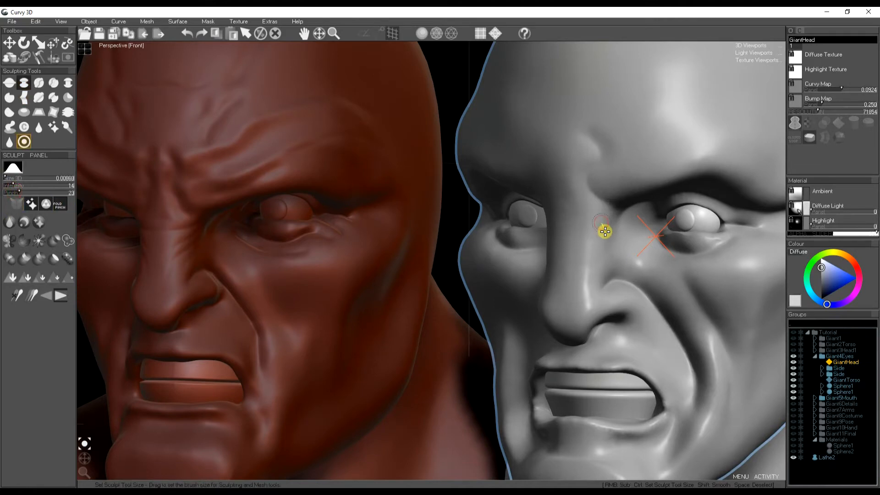
pyautogui.click(61, 204)
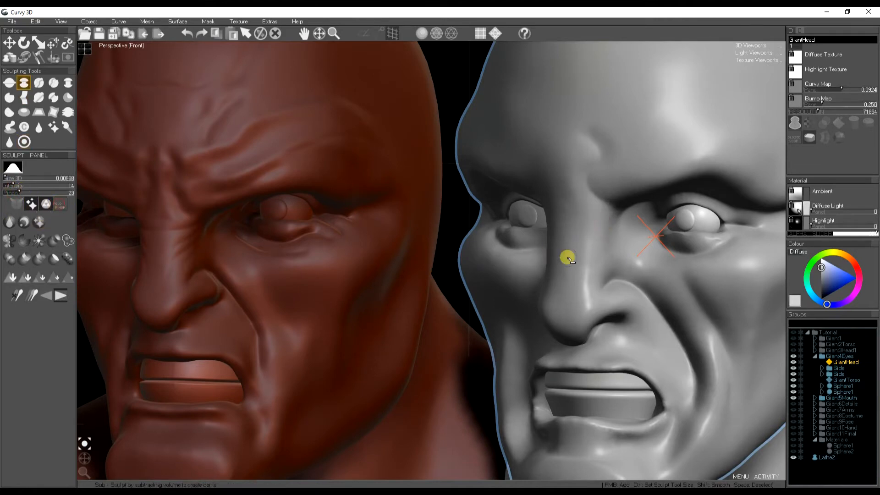
pyautogui.moveTo(608, 210); pyautogui.dragTo(565, 216)
pyautogui.hotkey('ctrl', 'z')
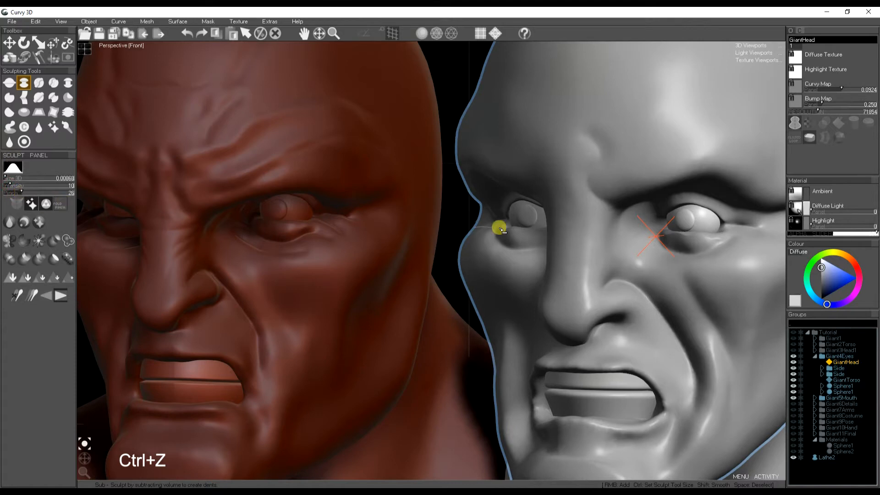
pyautogui.moveTo(609, 206); pyautogui.dragTo(565, 219)
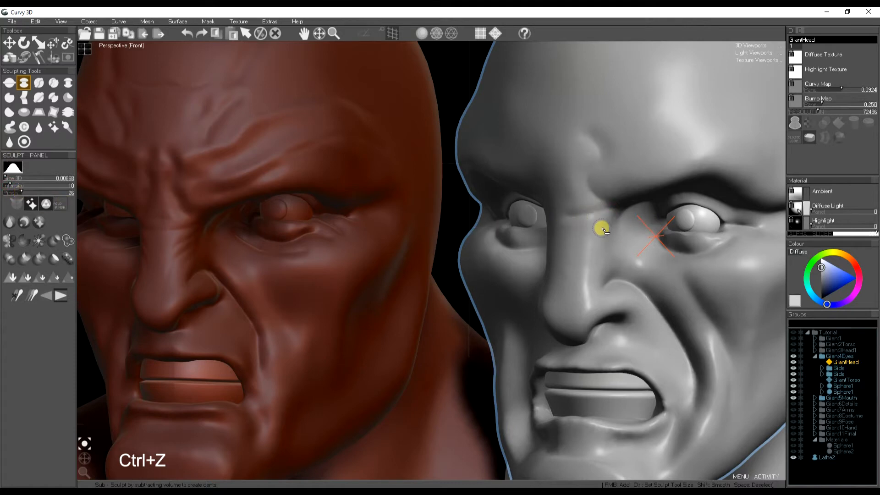
pyautogui.press('ctrl')
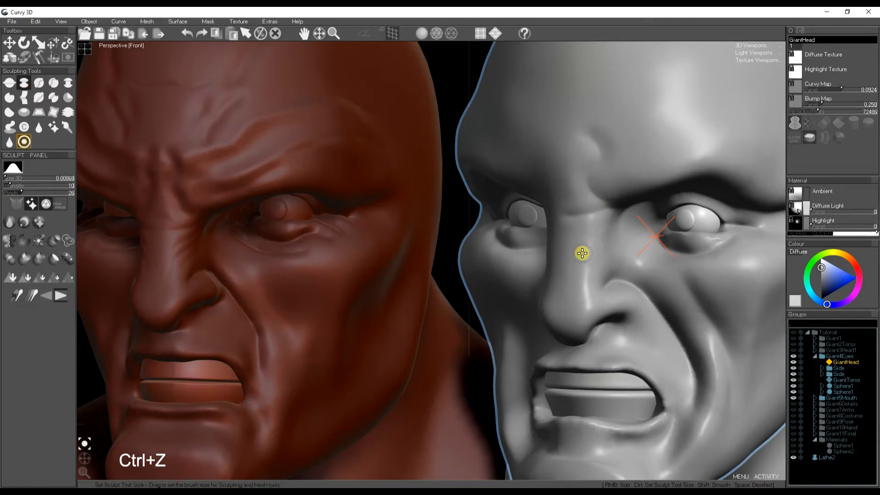
pyautogui.hotkey('ctrl', 'z')
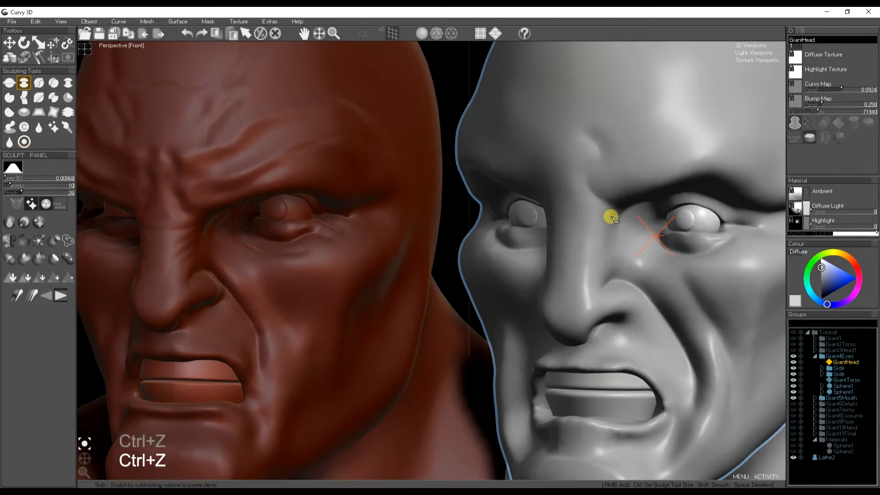
pyautogui.hotkey('ctrl', 'z')
pyautogui.moveTo(614, 211); pyautogui.dragTo(578, 250)
pyautogui.hotkey('ctrl', 'z')
# Carve fine wrinkles across the bridge and down the side of the nose with the Sub brush at intensity 10 and pinch 26
pyautogui.click(57, 298)
pyautogui.moveTo(597, 227); pyautogui.dragTo(583, 253)
pyautogui.press('i')
pyautogui.press('i')
pyautogui.moveTo(617, 229)
pyautogui.mouseDown()
pyautogui.moveTo(580, 273)
pyautogui.moveTo(583, 293)
pyautogui.mouseUp()
pyautogui.moveTo(615, 210); pyautogui.dragTo(564, 216)
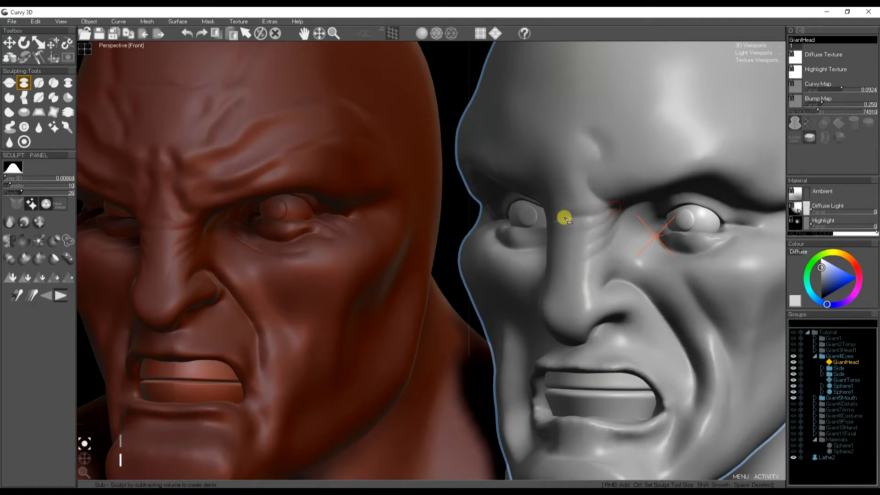
# Add finer wrinkles down the bridge of the nose with the Sub brush at size 0.00573, tapering the strokes at both ends
pyautogui.moveTo(607, 262); pyautogui.dragTo(601, 275, button='middle')
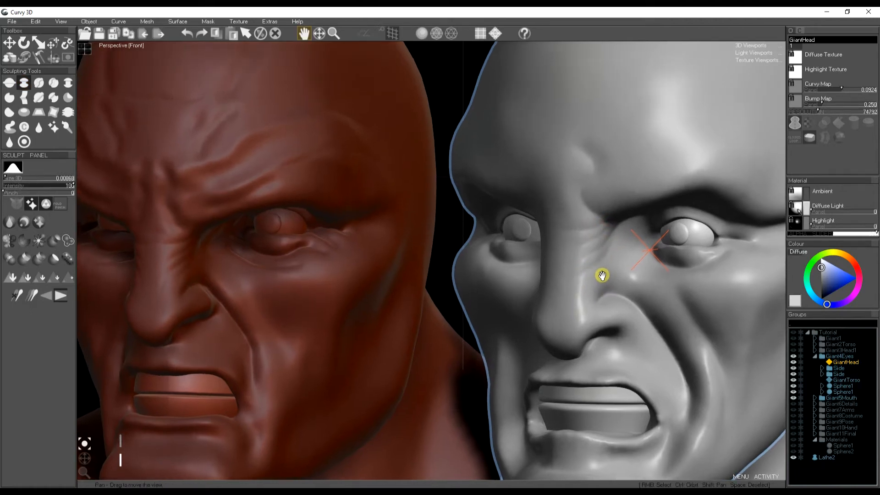
pyautogui.moveTo(578, 293); pyautogui.dragTo(575, 305)
pyautogui.click(45, 295)
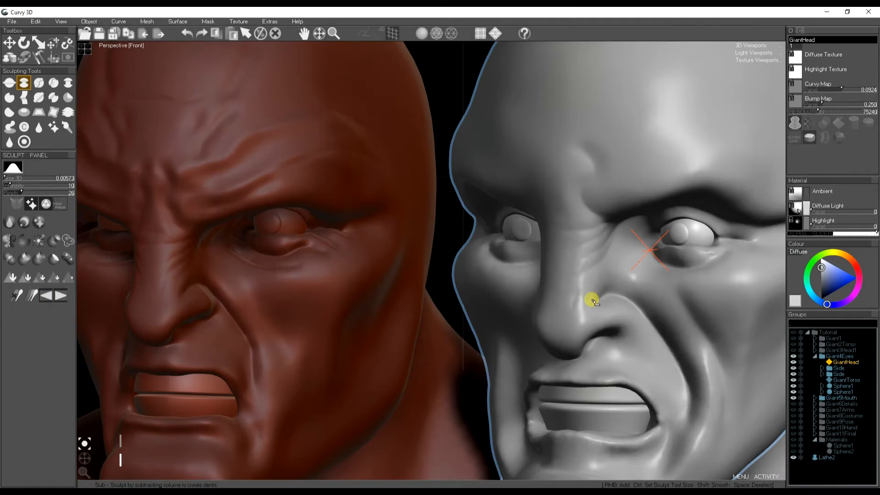
pyautogui.moveTo(588, 301); pyautogui.dragTo(586, 320, button='middle')
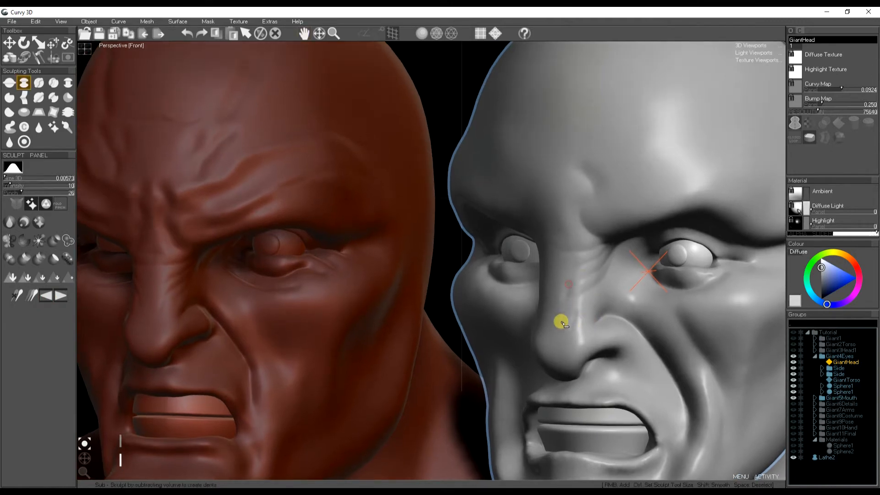
pyautogui.moveTo(605, 301); pyautogui.dragTo(597, 331, button='middle')
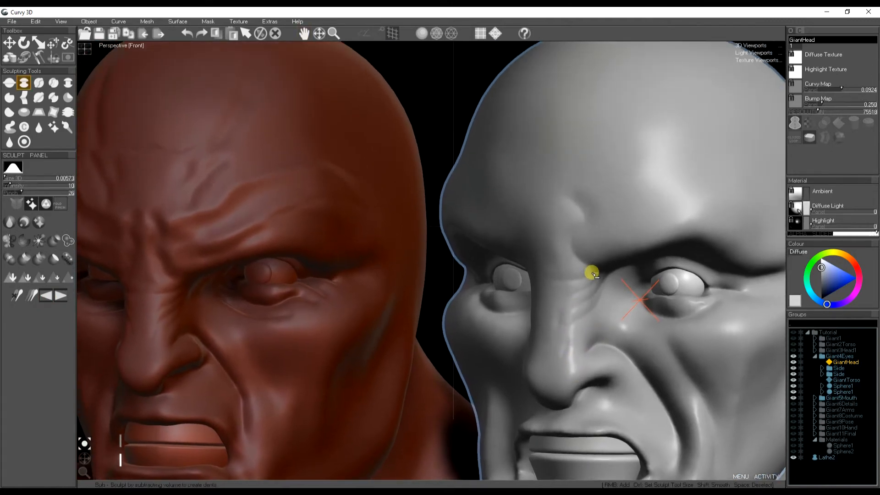
pyautogui.moveTo(568, 268)
pyautogui.mouseDown()
pyautogui.moveTo(542, 275)
pyautogui.moveTo(548, 305)
pyautogui.mouseUp()
pyautogui.moveTo(581, 291); pyautogui.dragTo(503, 319, button='middle')
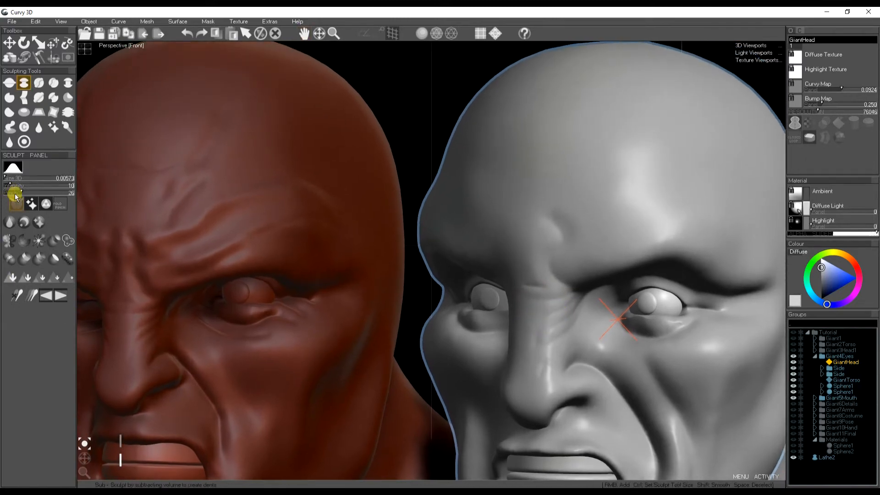
# Carve a curved furrow above the brow with the Sub brush at size 0.0144, intensity 13 and pinch 23
pyautogui.click(9, 179)
pyautogui.keyDown('ctrl'); pyautogui.moveTo(565, 268); pyautogui.dragTo(564, 268); pyautogui.keyUp('ctrl')
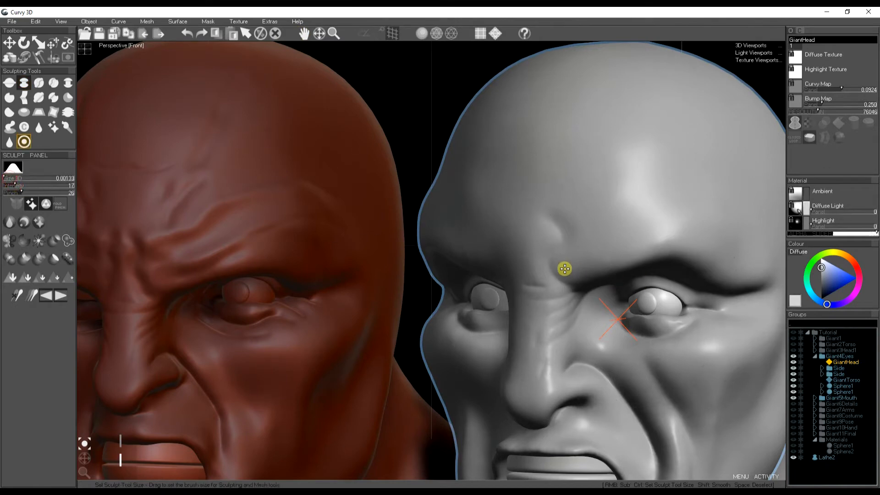
pyautogui.moveTo(615, 270)
pyautogui.mouseDown(button='middle')
pyautogui.moveTo(546, 277)
pyautogui.moveTo(556, 275)
pyautogui.mouseUp(button='middle')
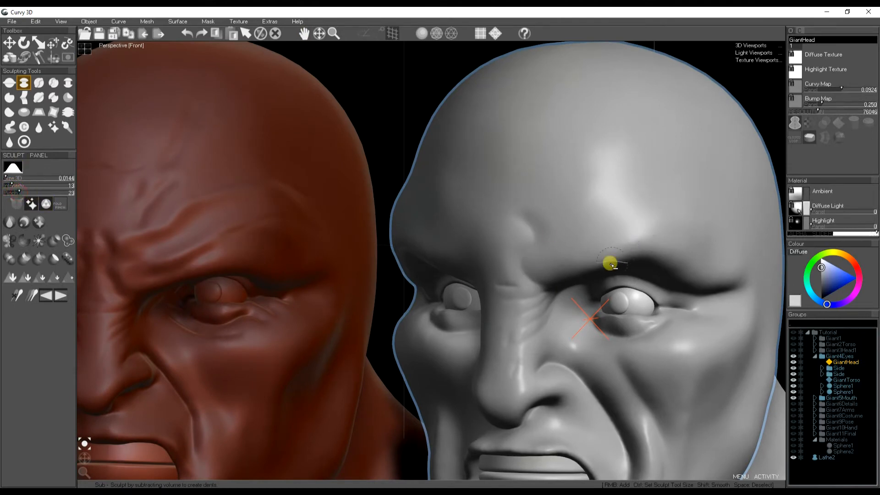
pyautogui.moveTo(533, 263)
pyautogui.mouseDown()
pyautogui.moveTo(662, 222)
pyautogui.moveTo(737, 226)
pyautogui.mouseUp()
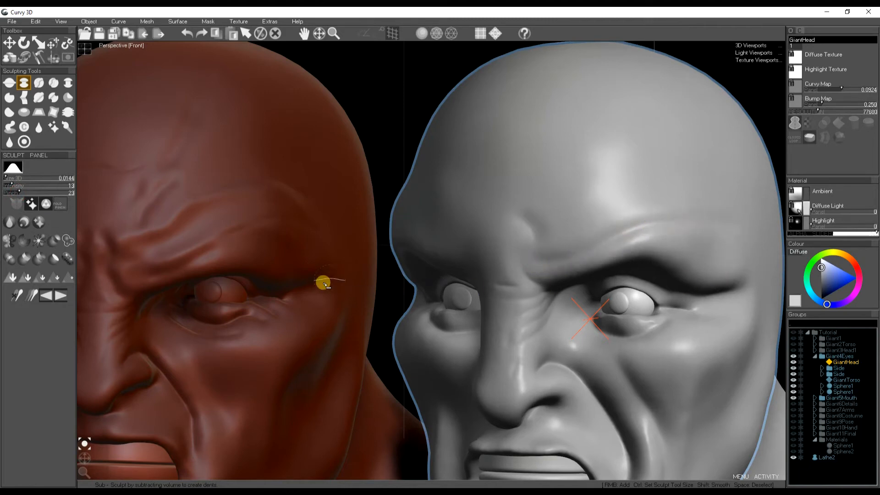
pyautogui.moveTo(532, 253)
pyautogui.mouseDown(button='right')
pyautogui.moveTo(573, 247)
pyautogui.moveTo(621, 221)
pyautogui.moveTo(690, 205)
pyautogui.mouseUp(button='right')
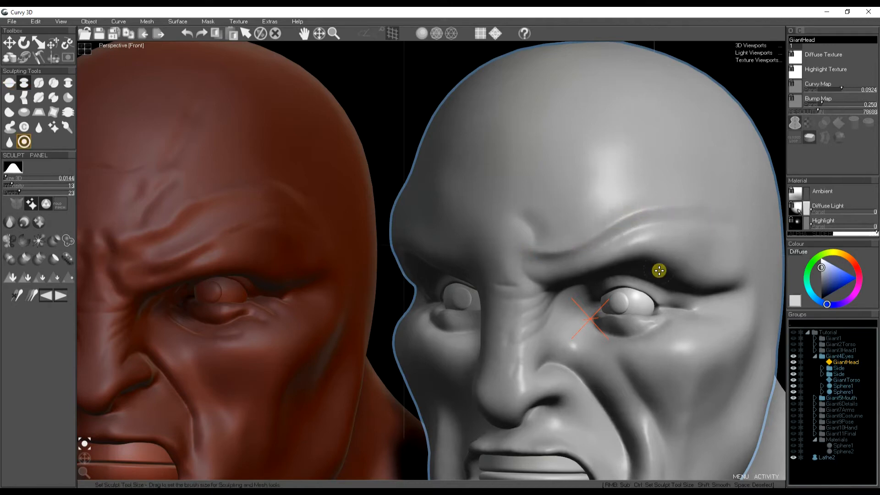
pyautogui.hotkey('ctrl', 'z')
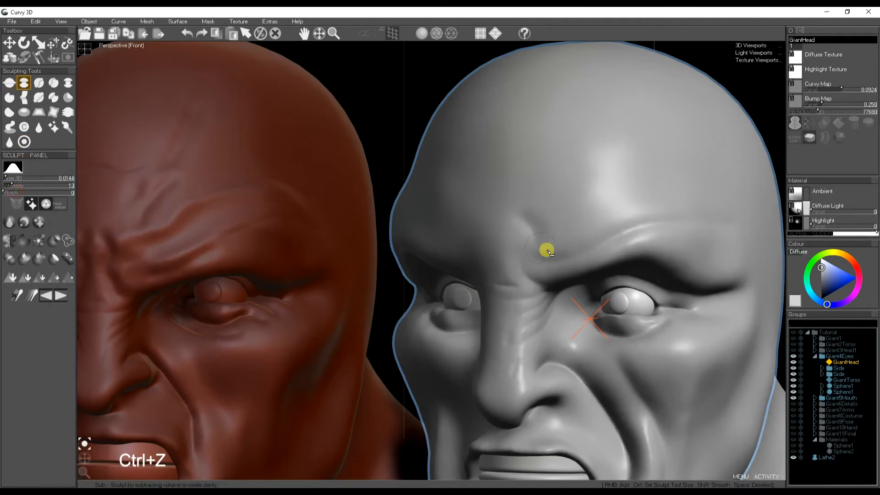
pyautogui.moveTo(532, 250)
pyautogui.mouseDown(button='right')
pyautogui.moveTo(643, 208)
pyautogui.moveTo(693, 200)
pyautogui.moveTo(727, 212)
pyautogui.mouseUp(button='right')
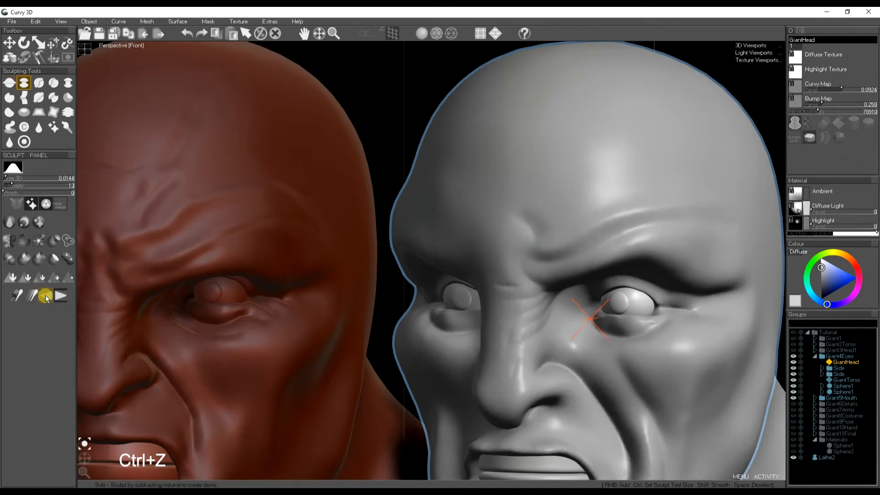
pyautogui.hotkey('ctrl', 'z')
# Carve layered wrinkles above the brow and across the forehead with the Sub brush at size 0.0144 and pinch 0, tapering the strokes at one end
pyautogui.moveTo(506, 263); pyautogui.dragTo(614, 291)
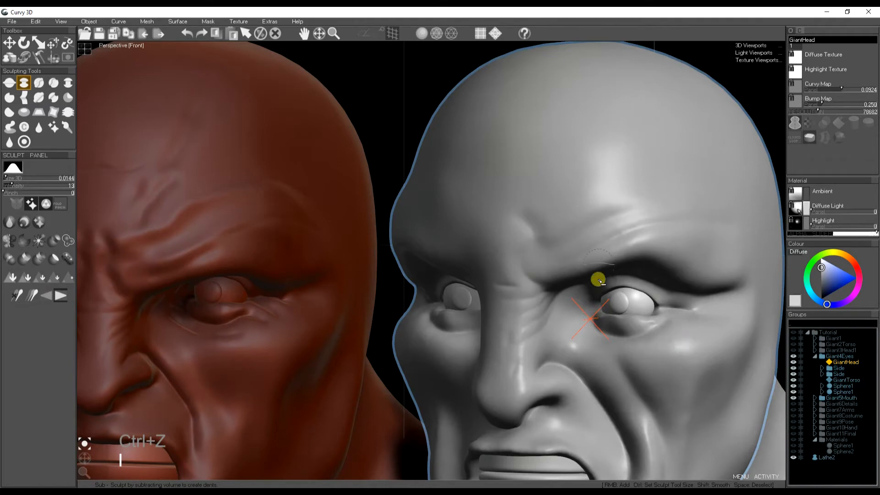
pyautogui.moveTo(539, 214)
pyautogui.mouseDown(button='right')
pyautogui.moveTo(623, 179)
pyautogui.moveTo(735, 185)
pyautogui.moveTo(738, 197)
pyautogui.mouseUp(button='right')
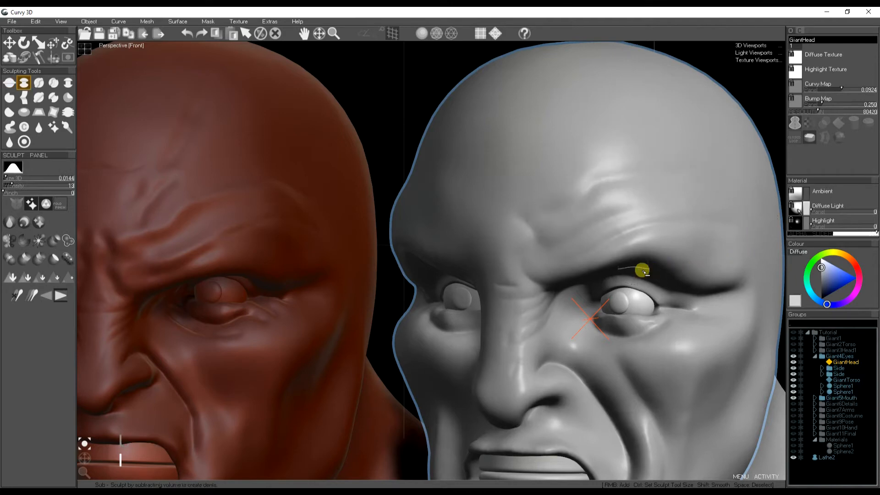
pyautogui.moveTo(565, 248)
pyautogui.mouseDown(button='middle')
pyautogui.moveTo(588, 267)
pyautogui.moveTo(555, 253)
pyautogui.mouseUp(button='middle')
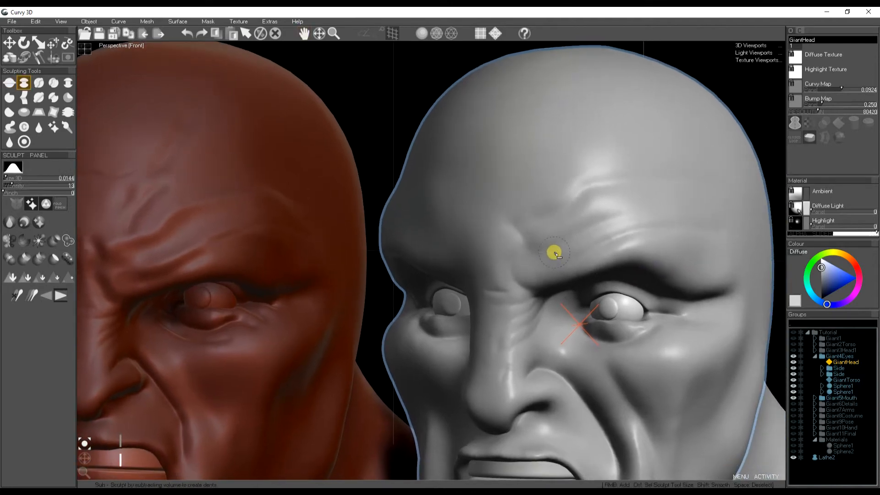
pyautogui.moveTo(523, 213)
pyautogui.mouseDown()
pyautogui.moveTo(574, 191)
pyautogui.moveTo(585, 174)
pyautogui.mouseUp()
pyautogui.moveTo(517, 212)
pyautogui.mouseDown(button='right')
pyautogui.moveTo(626, 170)
pyautogui.moveTo(682, 163)
pyautogui.moveTo(555, 200)
pyautogui.moveTo(602, 166)
pyautogui.moveTo(708, 169)
pyautogui.mouseUp(button='right')
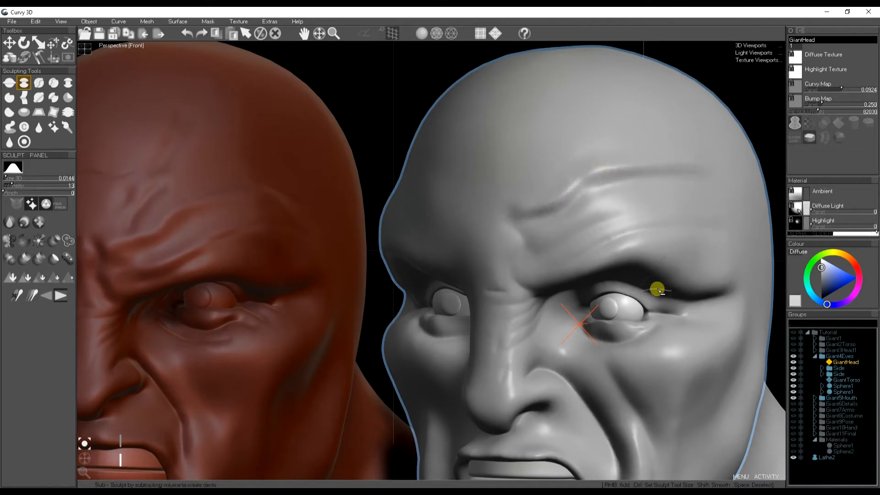
# Add diagonal creases higher on the forehead above the inner brow with the Sub brush, tapering the strokes at both ends
pyautogui.scroll(-2, 534, 243)
pyautogui.moveTo(545, 235); pyautogui.dragTo(544, 259, button='middle')
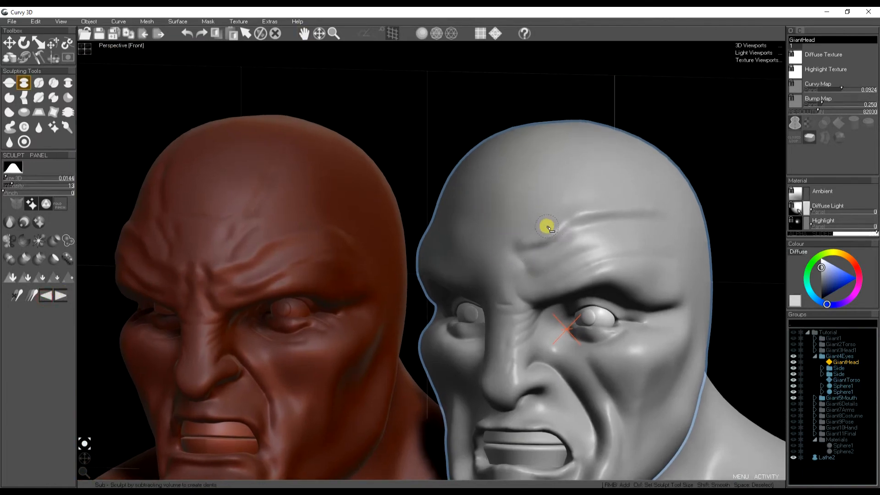
pyautogui.moveTo(546, 228); pyautogui.dragTo(583, 190)
pyautogui.moveTo(568, 218); pyautogui.dragTo(557, 223, button='right')
pyautogui.moveTo(529, 203); pyautogui.dragTo(589, 155)
pyautogui.moveTo(527, 233); pyautogui.dragTo(535, 206, button='middle')
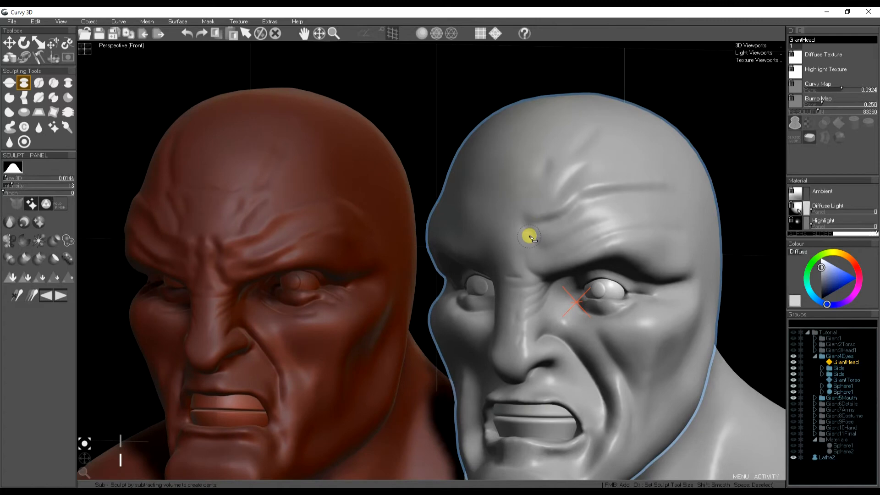
# Deepen the frown furrow at the inner brow with the Sub brush at size 0.0117 and intensity 13
pyautogui.scroll(2, 520, 243)
pyautogui.scroll(-1, 521, 245)
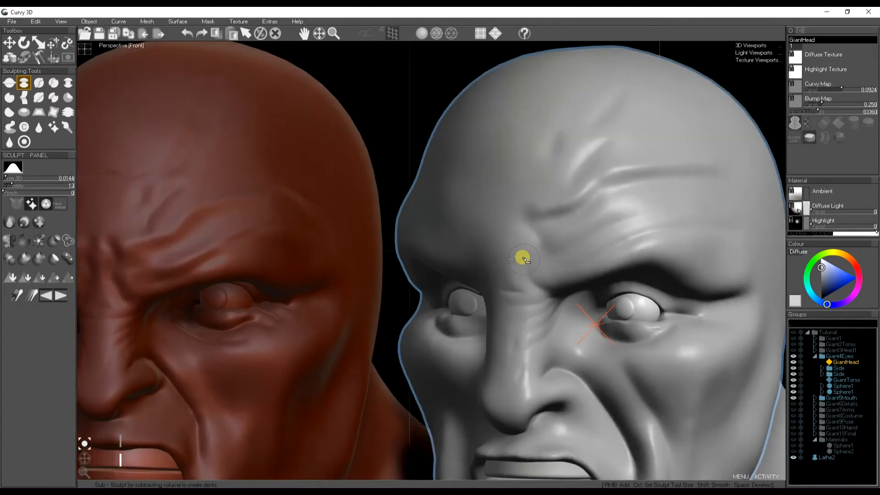
pyautogui.keyDown('ctrl'); pyautogui.moveTo(518, 248); pyautogui.dragTo(524, 253); pyautogui.keyUp('ctrl')
pyautogui.moveTo(531, 284)
pyautogui.mouseDown()
pyautogui.moveTo(520, 225)
pyautogui.moveTo(575, 239)
pyautogui.mouseUp()
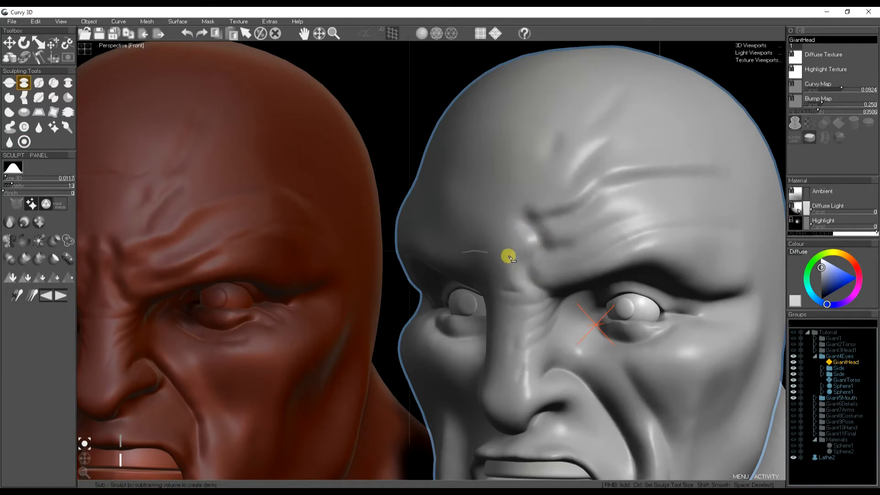
# Tighten the furrow between the brows with the Pinch brush at size 0.0255 and intensity 15
pyautogui.click(24, 97)
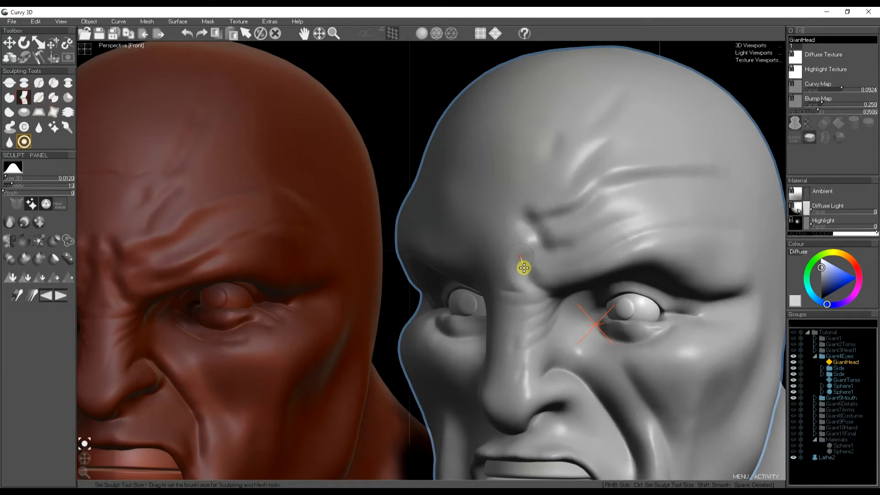
pyautogui.moveTo(524, 260); pyautogui.dragTo(523, 258)
pyautogui.moveTo(544, 244)
pyautogui.mouseDown()
pyautogui.moveTo(527, 216)
pyautogui.moveTo(558, 244)
pyautogui.moveTo(568, 239)
pyautogui.mouseUp()
pyautogui.scroll(-3, 539, 333)
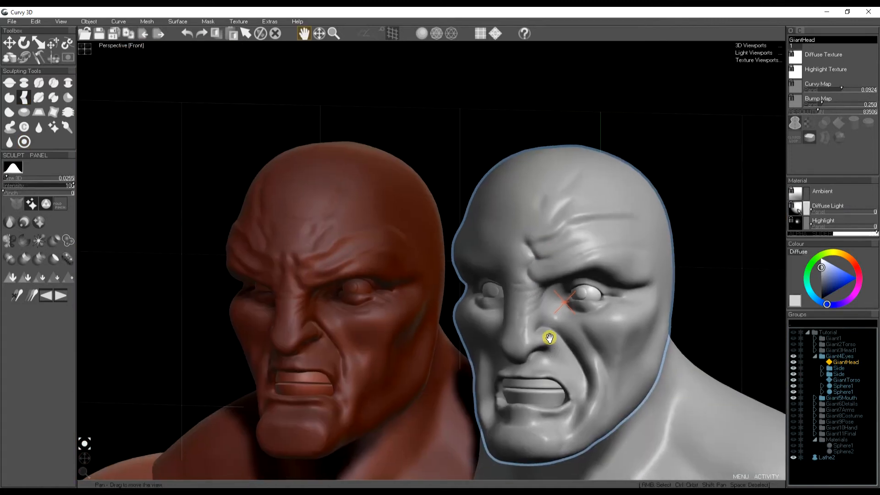
# Carve crow's feet at the outer eye corner with the Sub brush at size 0.00746, intensity 13 and pinch 21
pyautogui.scroll(5, 573, 275)
pyautogui.scroll(-2, 577, 294)
pyautogui.moveTo(570, 310); pyautogui.dragTo(579, 306, button='middle')
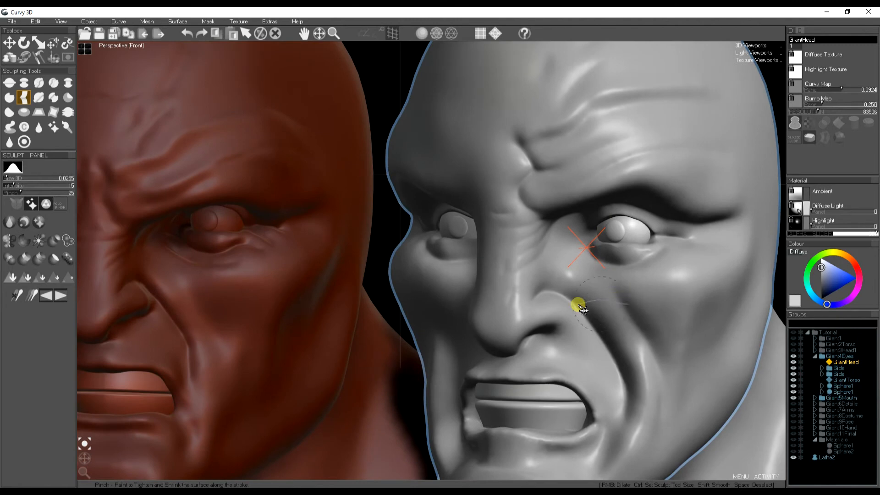
pyautogui.click(24, 83)
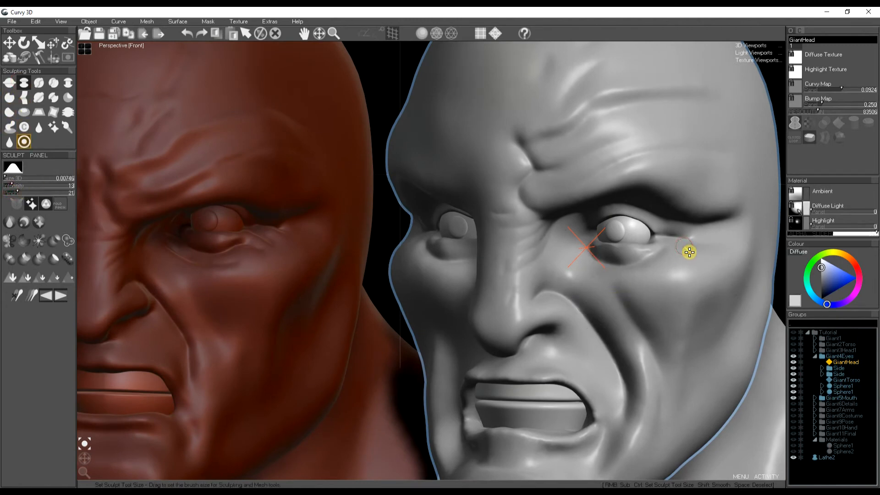
pyautogui.moveTo(682, 250)
pyautogui.mouseDown()
pyautogui.moveTo(672, 247)
pyautogui.moveTo(697, 243)
pyautogui.moveTo(664, 276)
pyautogui.mouseUp()
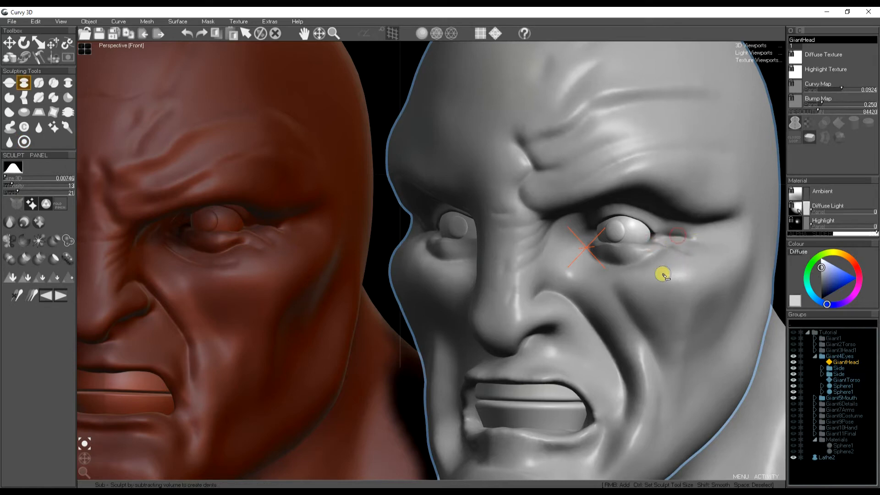
# Add fine wrinkles under the lower eyelid and around the inner eye corner with the Sub brush
pyautogui.moveTo(586, 252); pyautogui.dragTo(672, 260)
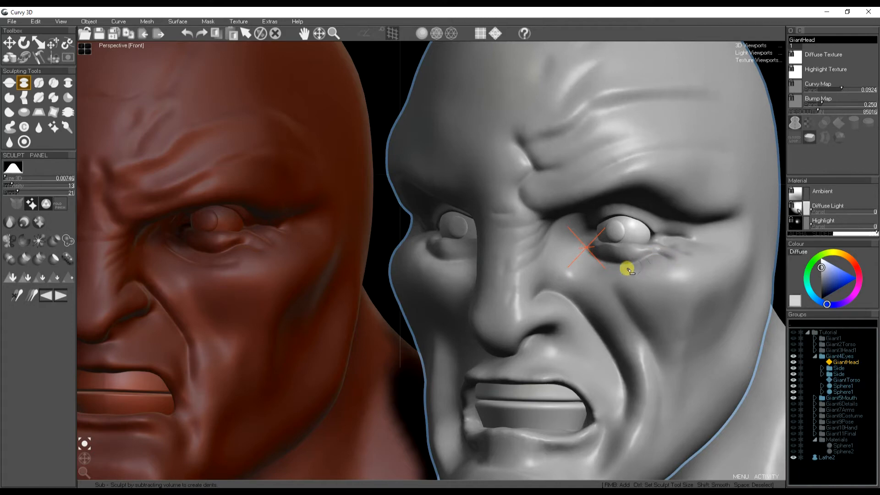
pyautogui.moveTo(570, 254)
pyautogui.mouseDown()
pyautogui.moveTo(615, 269)
pyautogui.moveTo(652, 269)
pyautogui.moveTo(582, 256)
pyautogui.moveTo(605, 272)
pyautogui.mouseUp()
pyautogui.moveTo(602, 269)
pyautogui.mouseDown()
pyautogui.moveTo(644, 265)
pyautogui.moveTo(565, 248)
pyautogui.moveTo(648, 272)
pyautogui.mouseUp()
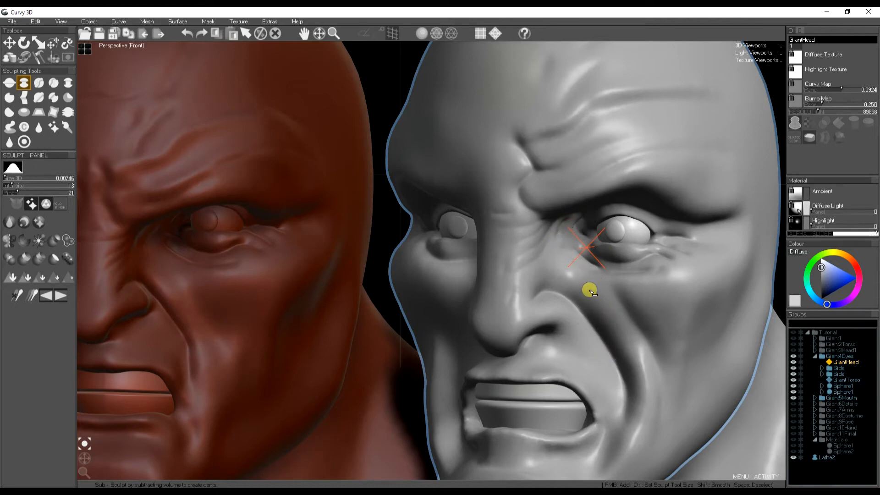
# Carve the crease around the nostril with the Sub brush at size 0.0127 and intensity 13
pyautogui.scroll(-4, 588, 288)
pyautogui.moveTo(616, 333); pyautogui.dragTo(613, 309)
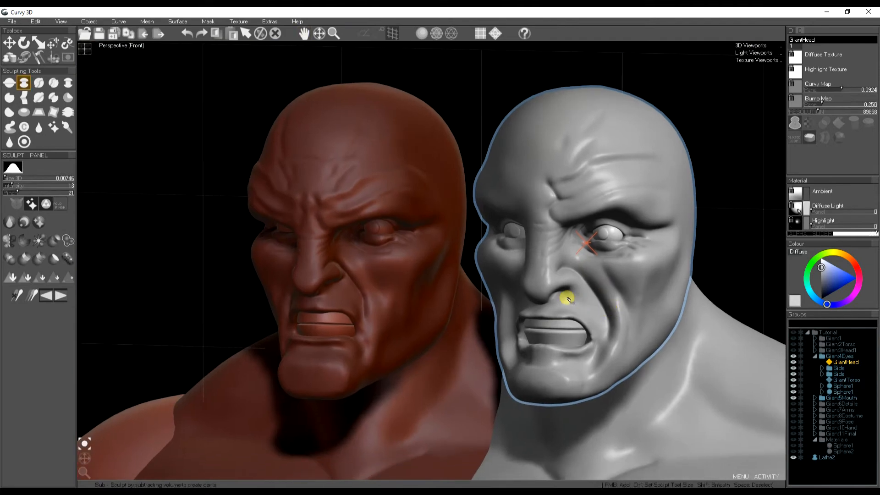
pyautogui.scroll(5, 577, 291)
pyautogui.press('ctrl')
pyautogui.moveTo(487, 265)
pyautogui.keyDown('ctrl'); pyautogui.mouseDown()
pyautogui.moveTo(492, 271)
pyautogui.moveTo(491, 187)
pyautogui.moveTo(492, 244)
pyautogui.mouseUp(); pyautogui.keyUp('ctrl')
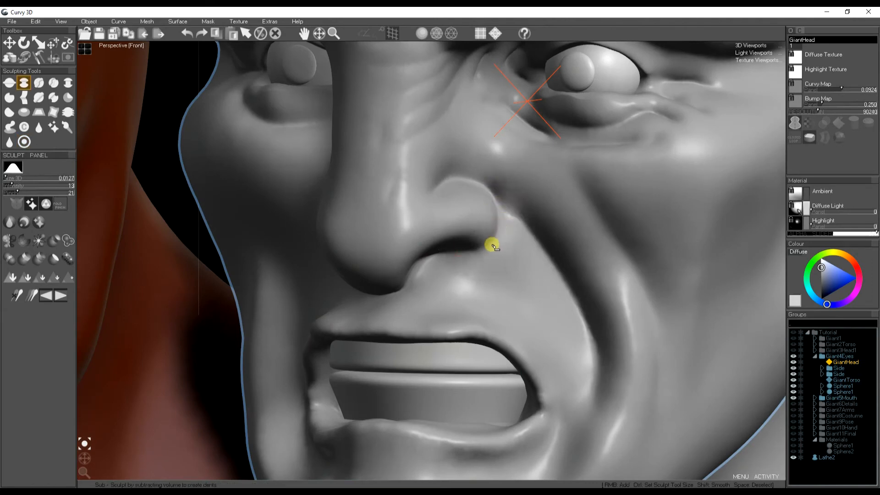
# Mirror the sculpted wrinkles onto the other half of the giant's head and compare it with the red reference from the front and at an angle
pyautogui.scroll(-5, 509, 279)
pyautogui.scroll(-2, 508, 317)
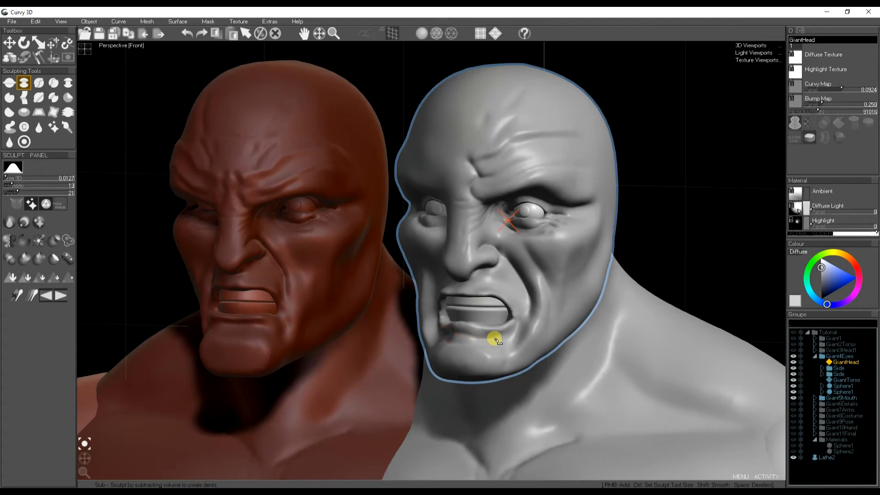
pyautogui.moveTo(524, 302); pyautogui.dragTo(549, 312, button='middle')
pyautogui.click(83, 457)
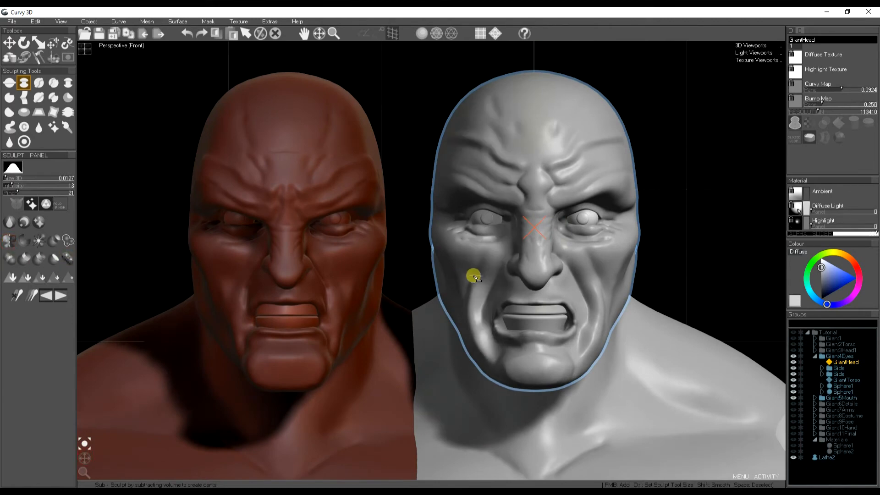
pyautogui.moveTo(573, 327); pyautogui.dragTo(573, 321, button='middle')
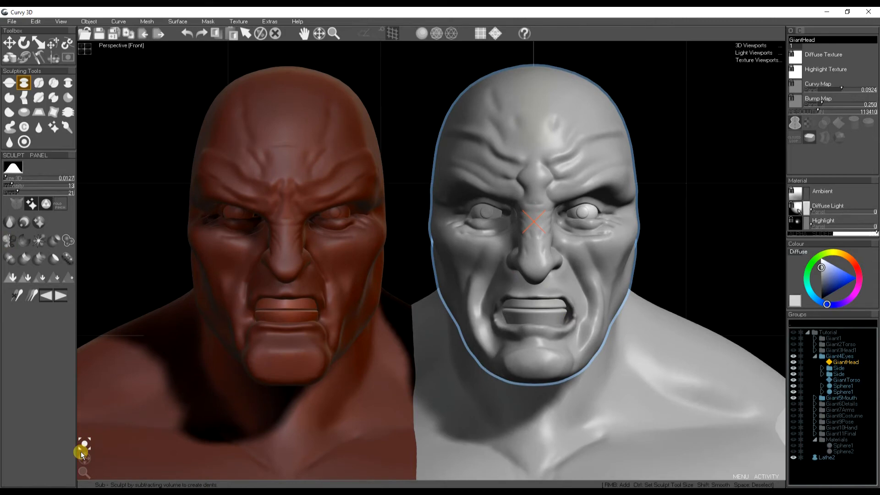
pyautogui.moveTo(83, 462); pyautogui.dragTo(62, 461)
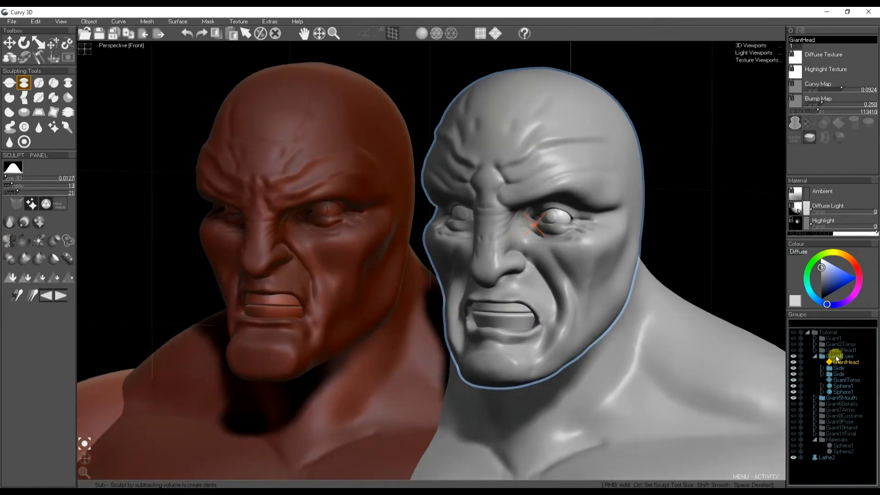
# Collapse and hide the Giant4Eyes group, and show the Giant6Details group with its reference teeth alongside Giant5Mouth
pyautogui.click(815, 356)
pyautogui.press('h')
pyautogui.press('space')
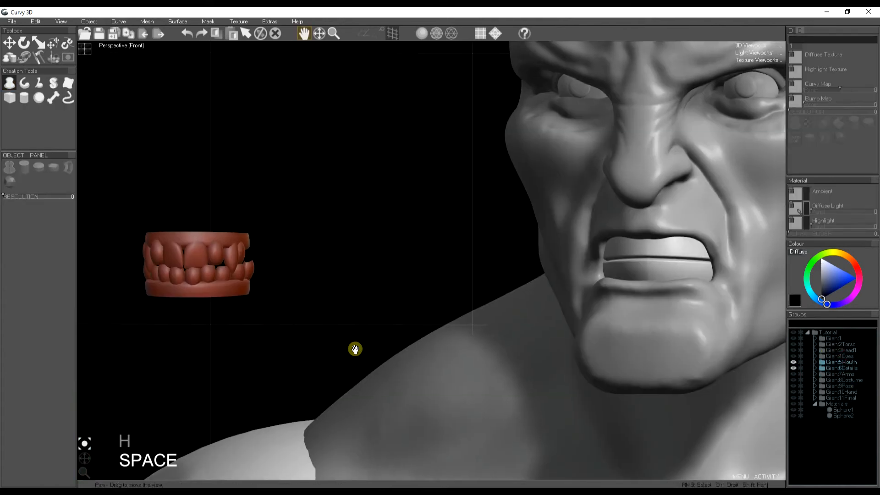
pyautogui.moveTo(356, 350); pyautogui.dragTo(336, 352)
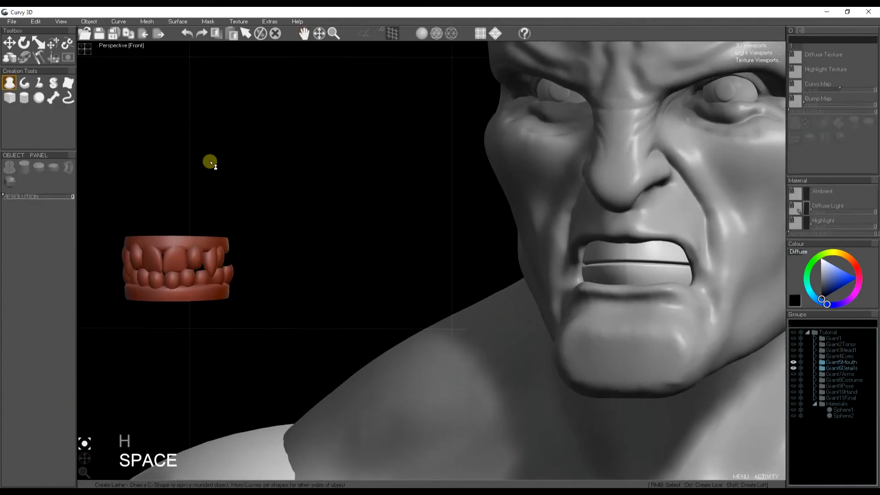
# Maximize the Left view framed on the mouth and show only the Giant6Details group
pyautogui.click(85, 49)
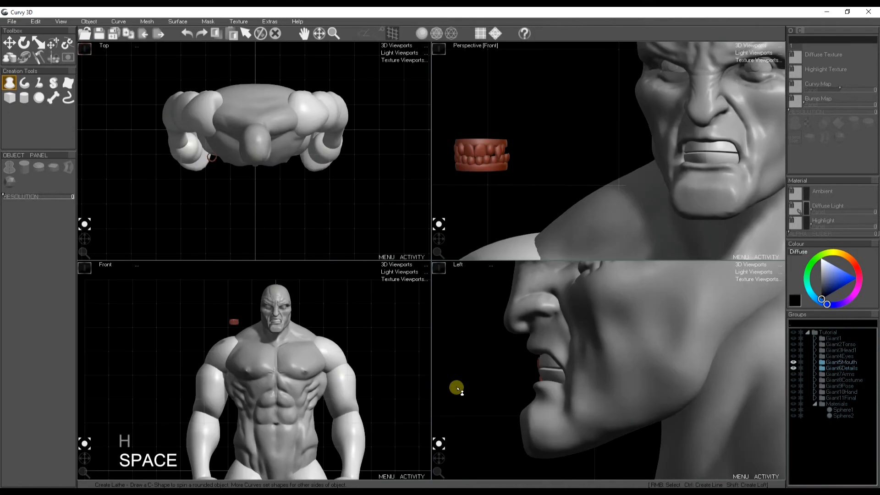
pyautogui.moveTo(501, 391); pyautogui.dragTo(536, 391)
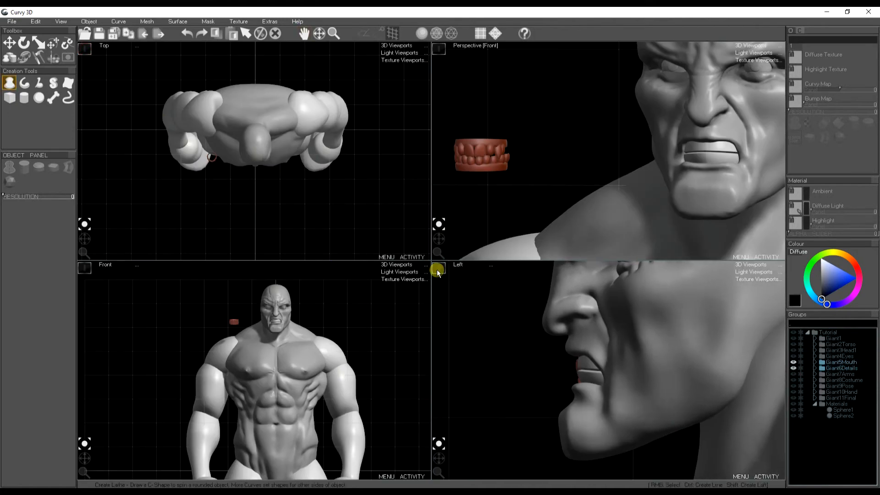
pyautogui.click(438, 267)
pyautogui.moveTo(392, 281); pyautogui.dragTo(428, 300)
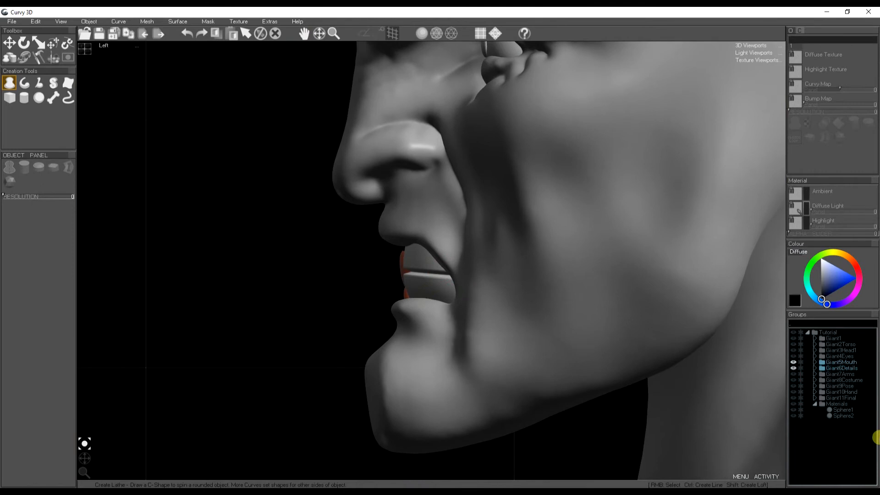
pyautogui.click(817, 367)
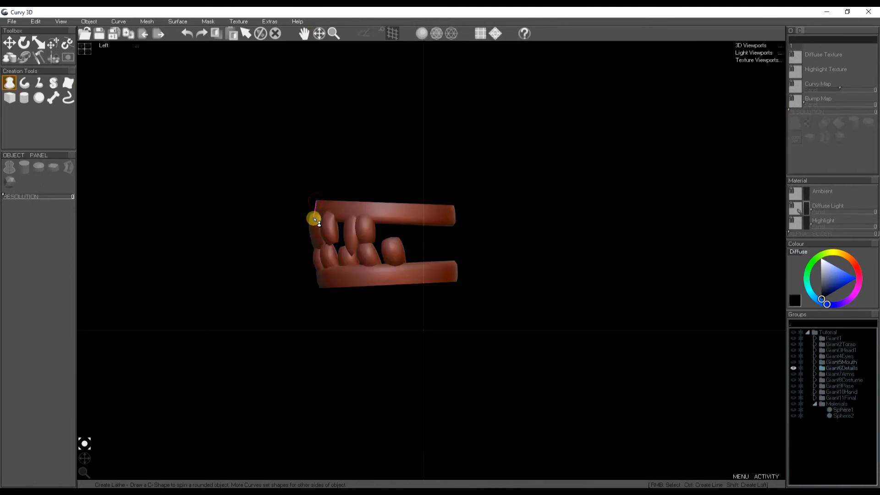
# Draw a small lathe shape over the front end of the upper gum reference and reshape its outline segment into a simple arc
pyautogui.moveTo(329, 211); pyautogui.dragTo(329, 214)
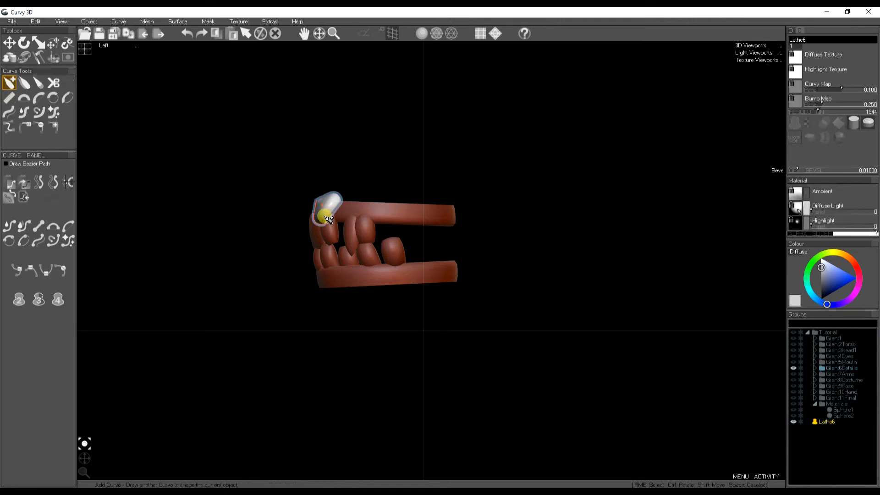
pyautogui.click(9, 112)
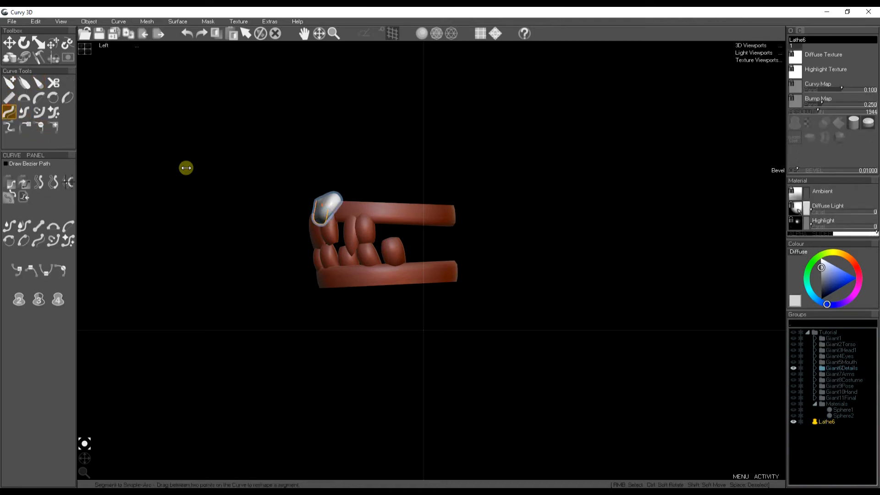
pyautogui.moveTo(307, 190)
pyautogui.mouseDown()
pyautogui.moveTo(335, 213)
pyautogui.moveTo(333, 231)
pyautogui.moveTo(315, 213)
pyautogui.mouseUp()
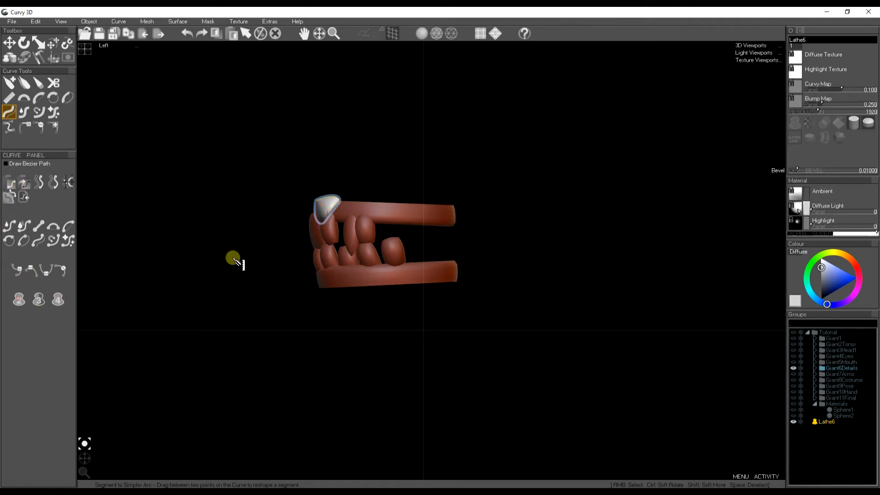
# Rotate and move the lathe's profile curve to the rear end of the reference to form the upper gum ring
pyautogui.press('w')
pyautogui.press('e')
pyautogui.moveTo(337, 212); pyautogui.dragTo(305, 226)
pyautogui.press('w')
pyautogui.moveTo(379, 221); pyautogui.dragTo(461, 225)
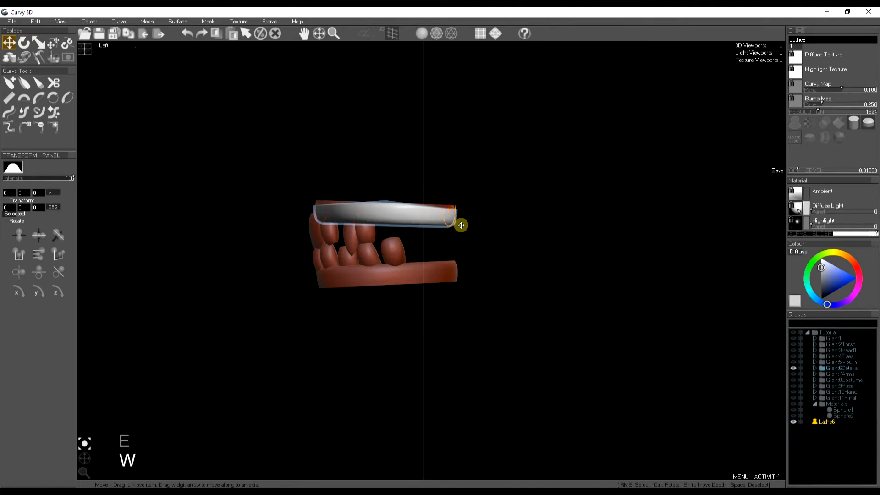
pyautogui.click(867, 121)
pyautogui.moveTo(87, 458); pyautogui.dragTo(84, 460)
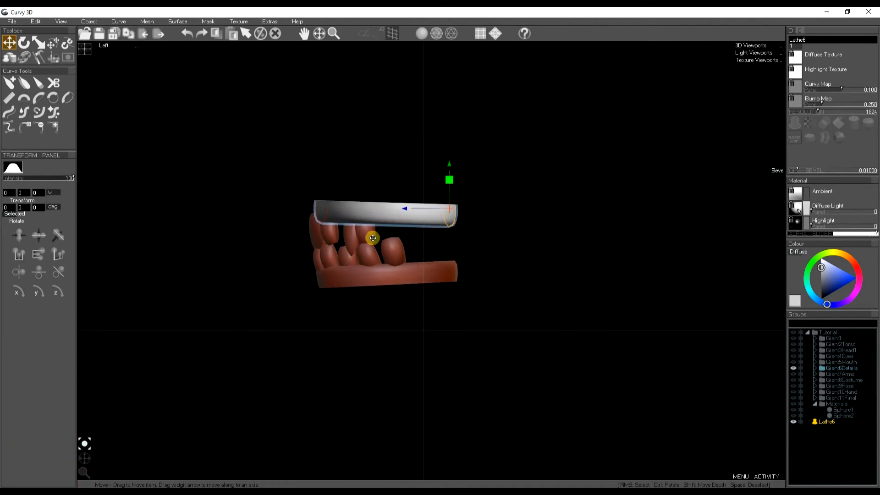
# Duplicate the upper gum ring, then rotate and move the copy onto the lower gum reference
pyautogui.press('space')
pyautogui.hotkey('ctrl', 'd')
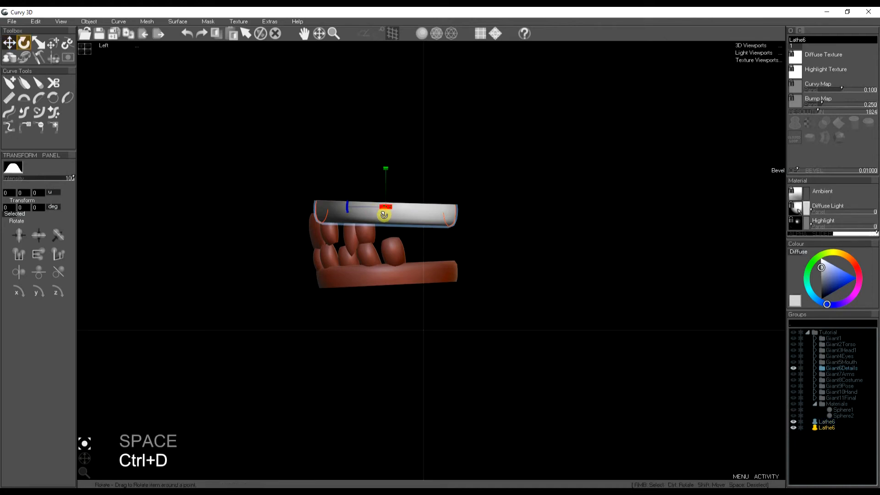
pyautogui.press('e')
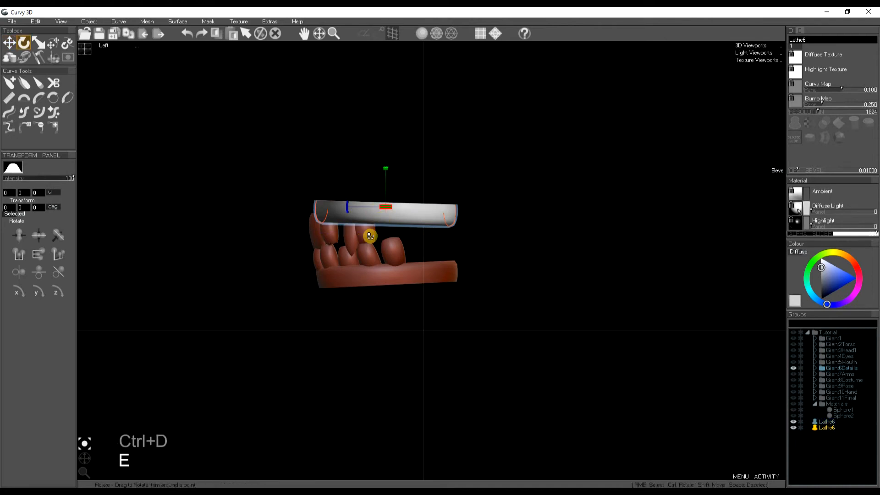
pyautogui.moveTo(383, 239); pyautogui.dragTo(382, 272)
pyautogui.press('w')
pyautogui.press('space')
# Draw a new lathe object over the front upper reference tooth in the Left view, tracing its front and back edges
pyautogui.moveTo(367, 254); pyautogui.dragTo(397, 277, button='middle')
pyautogui.scroll(5, 368, 255)
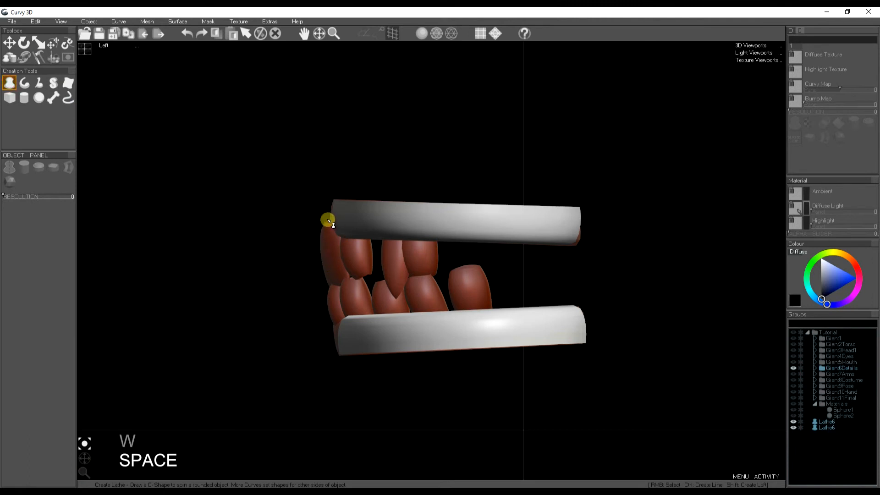
pyautogui.moveTo(326, 229); pyautogui.dragTo(335, 297)
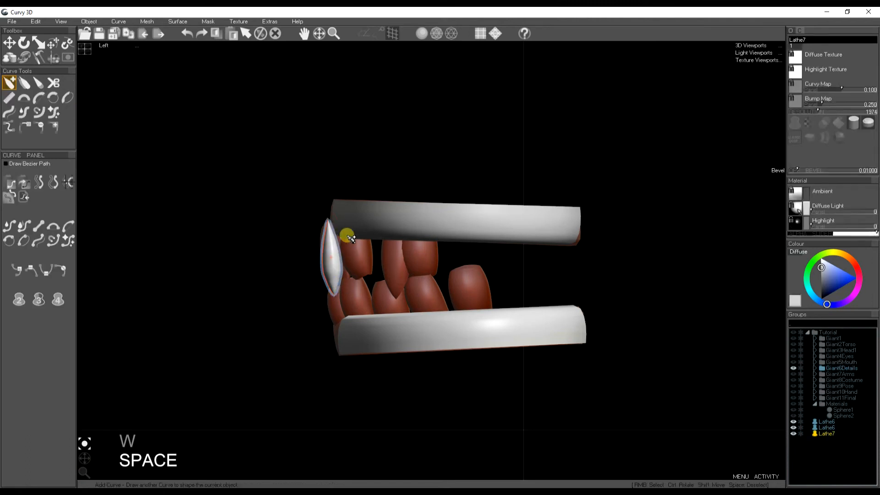
pyautogui.moveTo(341, 222)
pyautogui.mouseDown()
pyautogui.moveTo(350, 290)
pyautogui.moveTo(334, 295)
pyautogui.mouseUp()
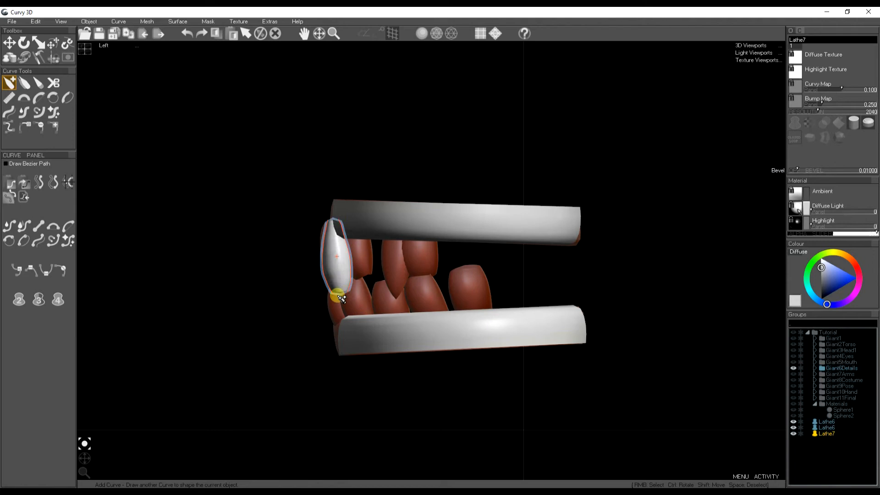
# Widen the front tooth in the Front view with a curve on each side, and reshape both curves into simple arcs
pyautogui.click(85, 49)
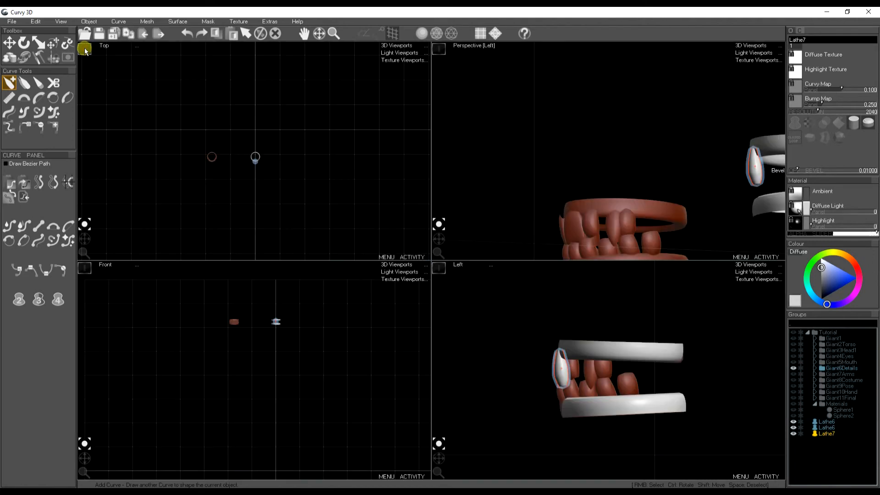
pyautogui.click(85, 269)
pyautogui.moveTo(504, 202); pyautogui.dragTo(398, 286, button='middle')
pyautogui.scroll(4, 372, 249)
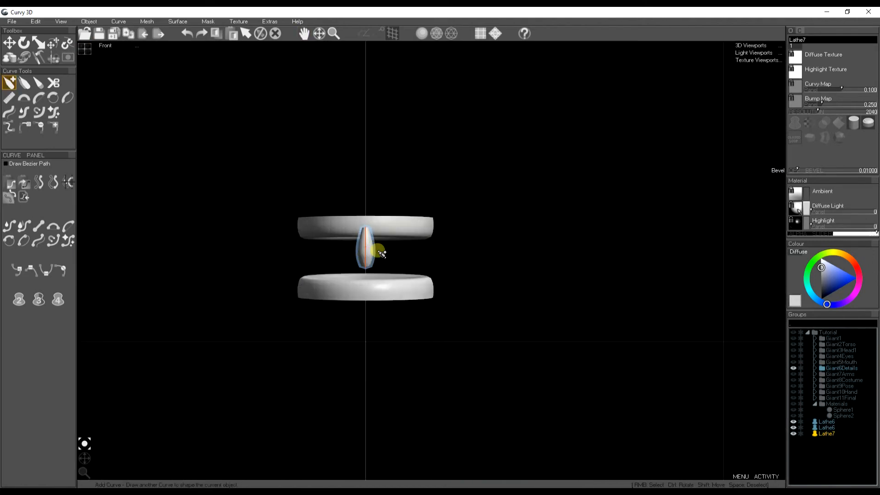
pyautogui.moveTo(349, 223)
pyautogui.mouseDown()
pyautogui.moveTo(338, 243)
pyautogui.moveTo(349, 275)
pyautogui.mouseUp()
pyautogui.moveTo(378, 223); pyautogui.dragTo(373, 275)
pyautogui.rightClick(345, 269)
pyautogui.click(11, 112)
pyautogui.moveTo(340, 208); pyautogui.dragTo(345, 274)
pyautogui.rightClick(372, 243)
pyautogui.moveTo(368, 206); pyautogui.dragTo(376, 274)
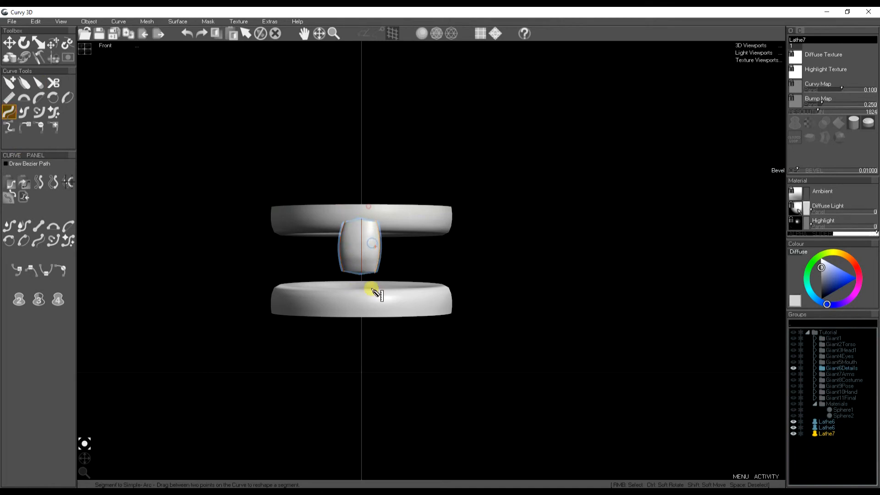
# Reshape the tooth's front curve into a simple arc in the Left view and pull its lower back edge inward with Soft Move
pyautogui.click(84, 48)
pyautogui.scroll(3, 578, 380)
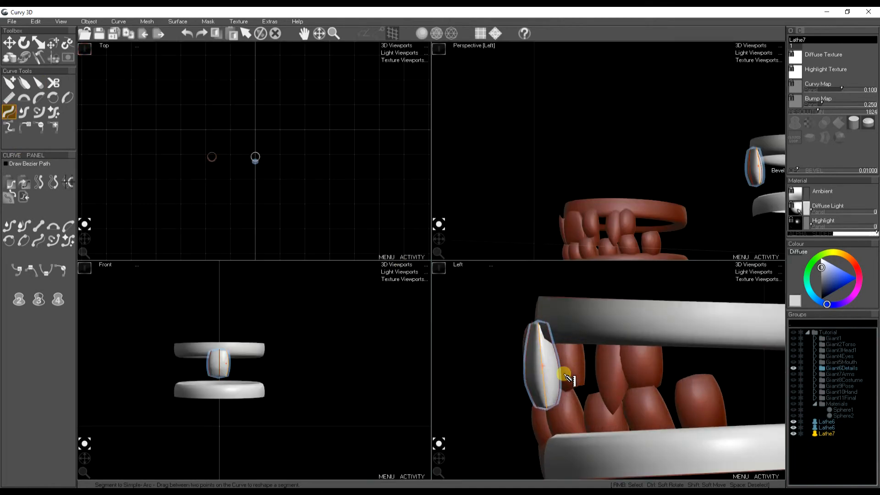
pyautogui.rightClick(524, 365)
pyautogui.moveTo(529, 308); pyautogui.dragTo(549, 414)
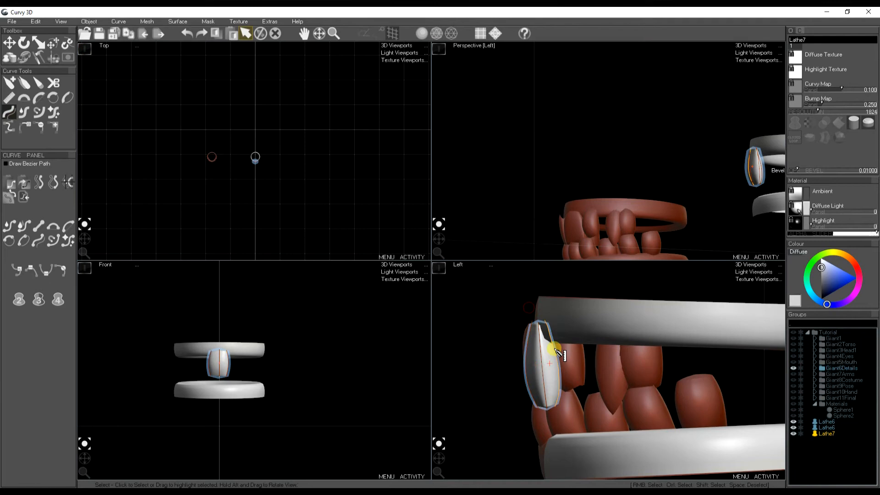
pyautogui.press('r')
pyautogui.press('t')
pyautogui.moveTo(556, 407); pyautogui.dragTo(546, 414)
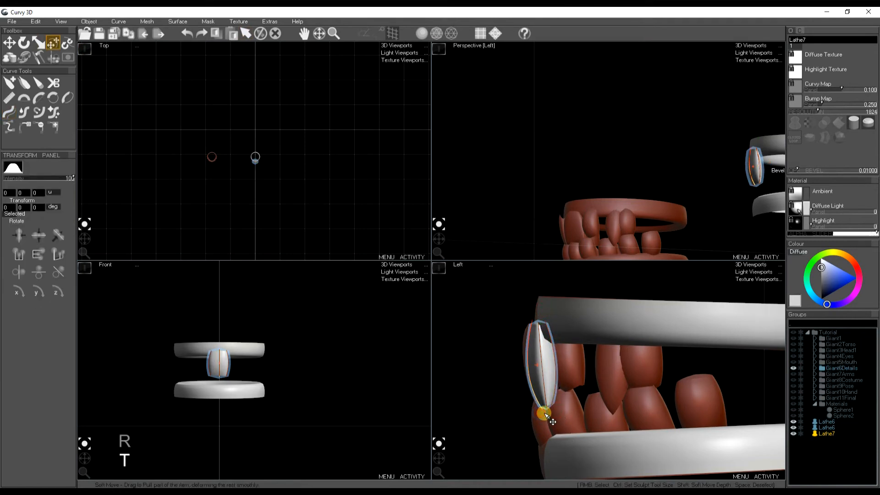
pyautogui.press('space')
# Move the front tooth sideways off the centre line, scale it up slightly and shift it back towards the gum
pyautogui.scroll(5, 220, 366)
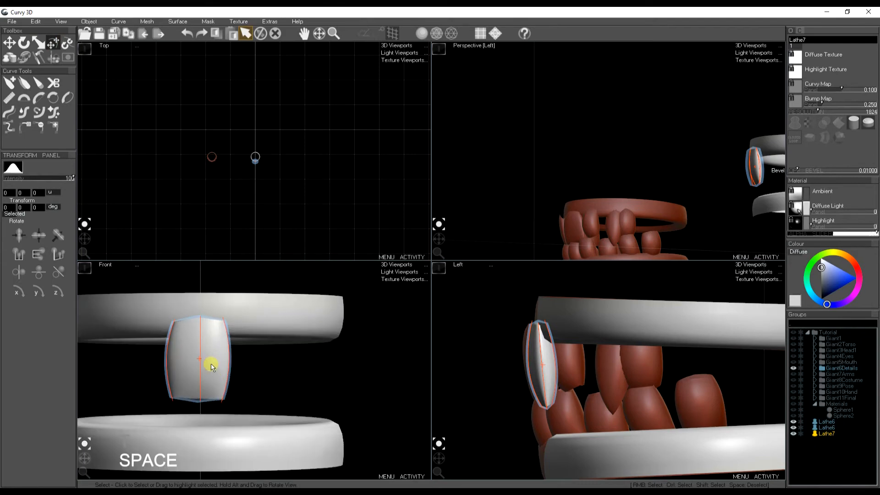
pyautogui.press('w')
pyautogui.moveTo(206, 359); pyautogui.dragTo(238, 360)
pyautogui.press('r')
pyautogui.moveTo(232, 322); pyautogui.dragTo(233, 320)
pyautogui.press('w')
pyautogui.moveTo(556, 369); pyautogui.dragTo(564, 367)
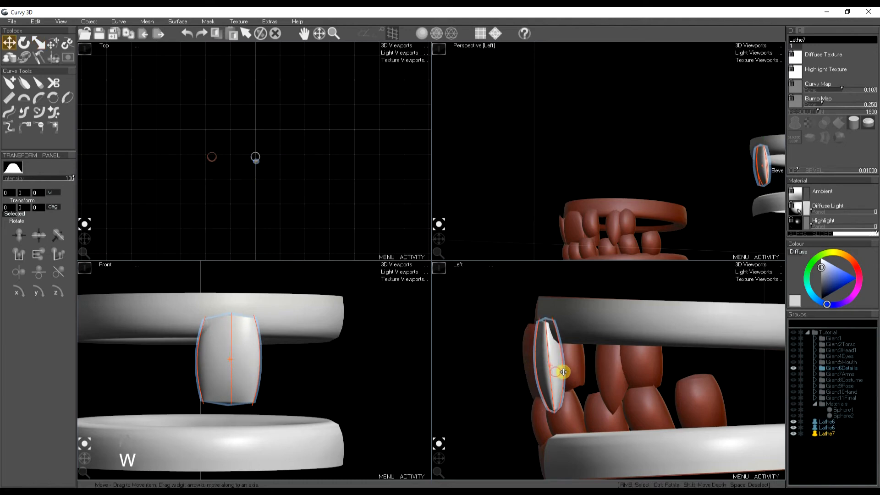
# Rotate the front tooth slightly to follow the gum's curve and raise it further into the upper gum
pyautogui.press('r')
pyautogui.press('e')
pyautogui.moveTo(267, 359); pyautogui.dragTo(239, 365)
pyautogui.press('w')
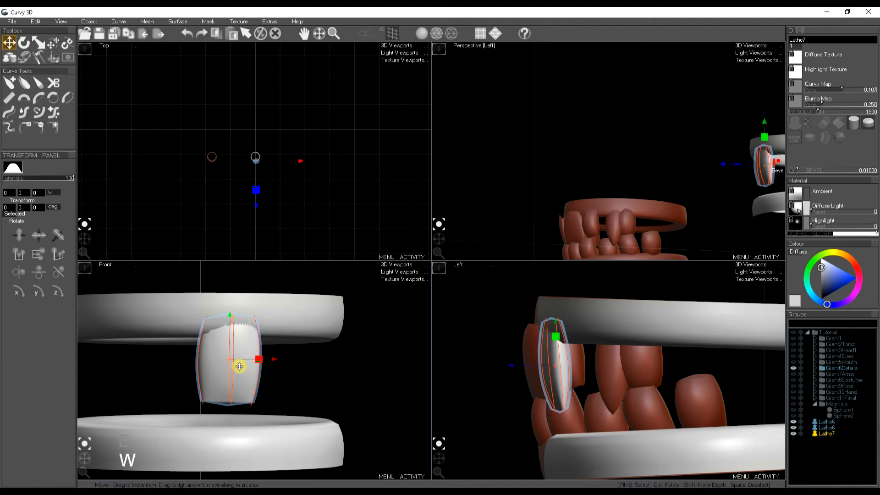
pyautogui.press('space')
pyautogui.rightClick(240, 368)
pyautogui.press('e')
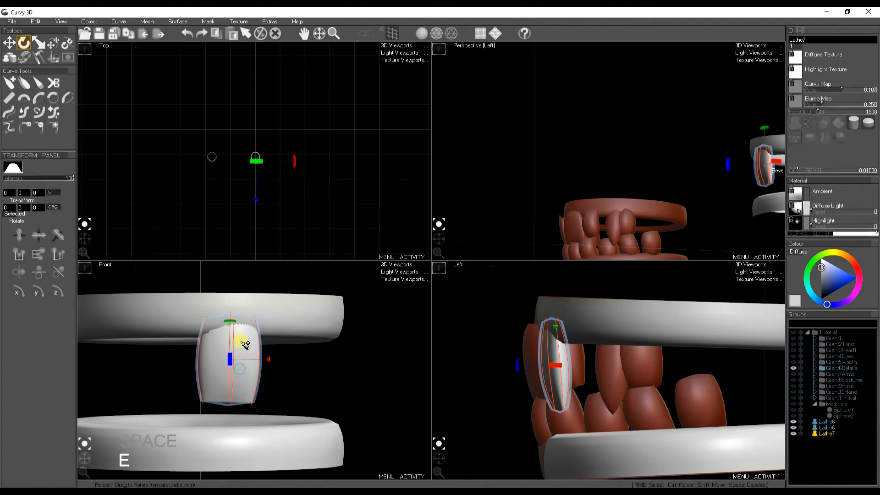
pyautogui.press('w')
pyautogui.moveTo(240, 344); pyautogui.dragTo(241, 336)
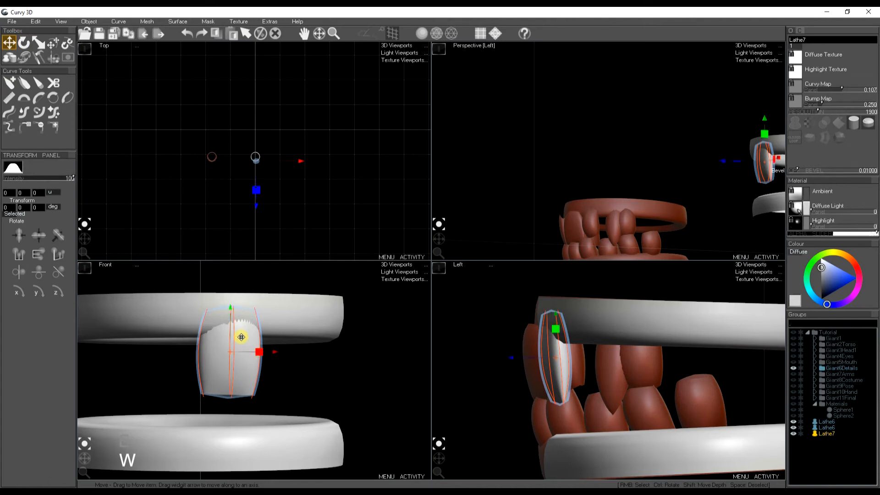
# Duplicate the front tooth, move the copy beside it, then scale it down and rotate it to follow the gum
pyautogui.press('space')
pyautogui.rightClick(242, 349)
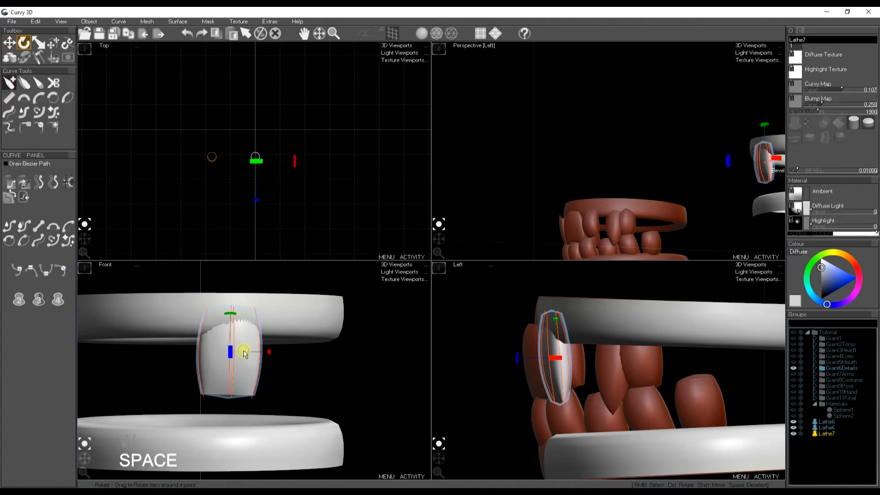
pyautogui.hotkey('ctrl', 'd')
pyautogui.moveTo(243, 345); pyautogui.dragTo(301, 345)
pyautogui.press('e')
pyautogui.press('w')
pyautogui.press('w')
pyautogui.press('r')
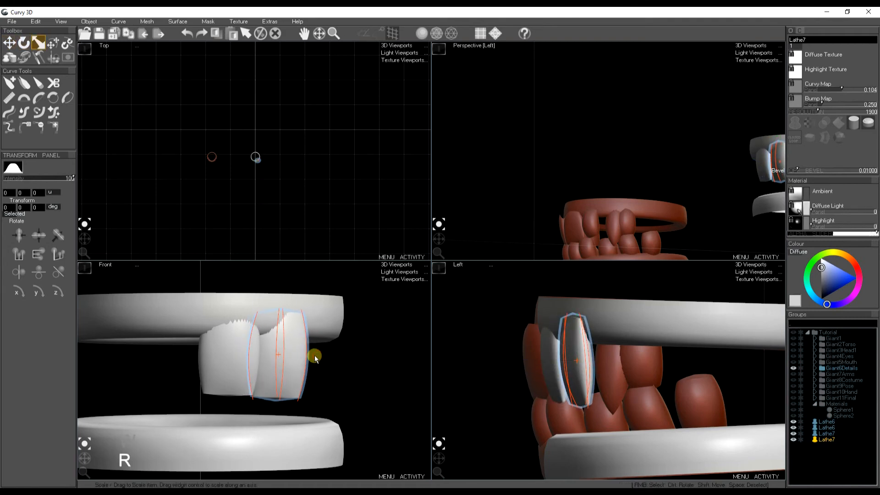
pyautogui.moveTo(277, 320); pyautogui.dragTo(335, 361)
pyautogui.press('e')
pyautogui.press('space')
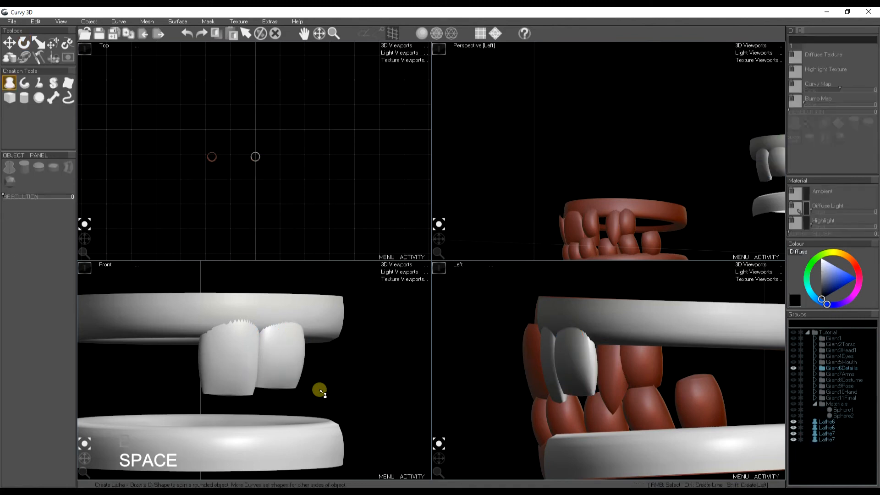
# Narrow the second upper tooth by pulling its lower end and side curves inward with Soft Move
pyautogui.press('t')
pyautogui.moveTo(296, 393); pyautogui.dragTo(293, 387)
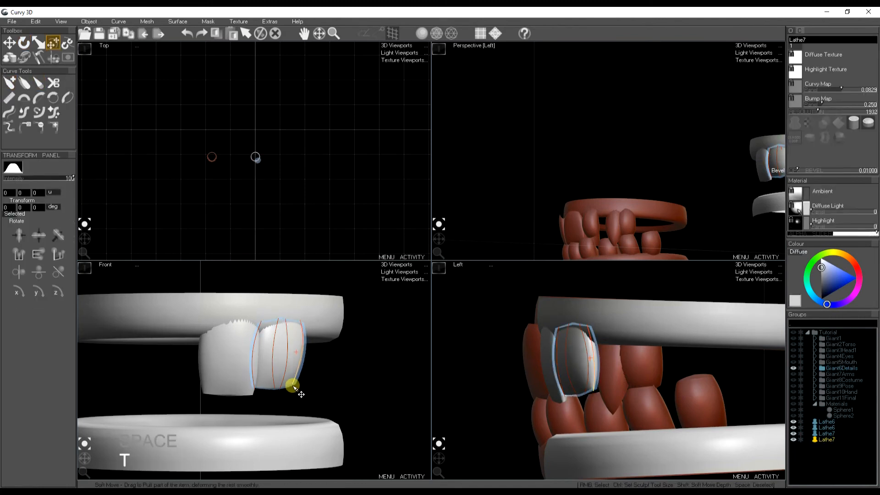
pyautogui.moveTo(306, 355)
pyautogui.mouseDown()
pyautogui.moveTo(257, 359)
pyautogui.moveTo(254, 402)
pyautogui.moveTo(261, 365)
pyautogui.moveTo(261, 390)
pyautogui.mouseUp()
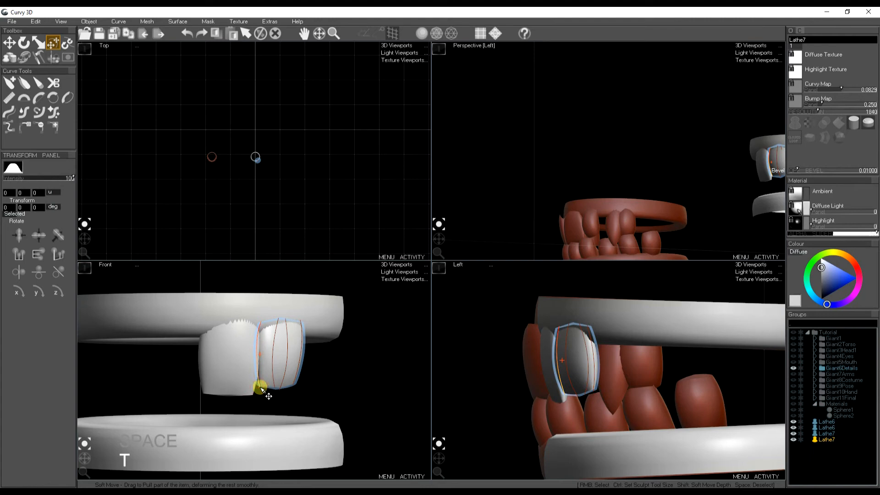
pyautogui.press('space')
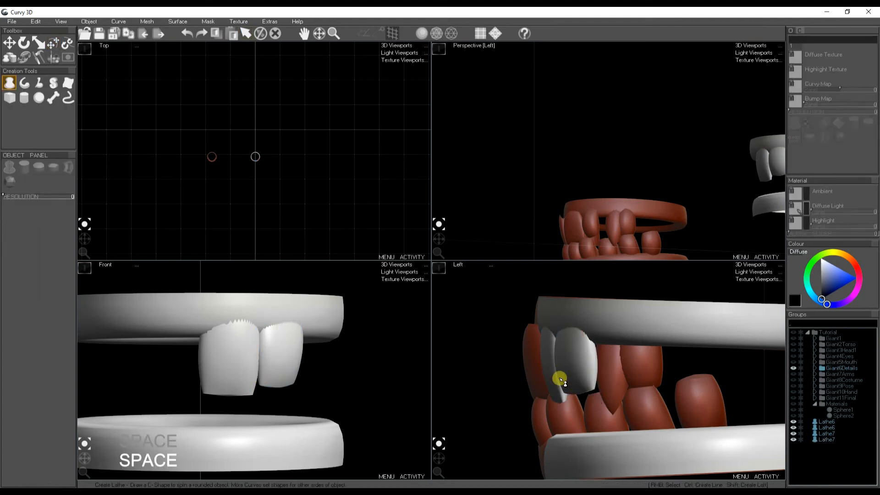
# Duplicate the second upper tooth, then move and rotate the copy into the third position along the upper gum
pyautogui.moveTo(637, 231); pyautogui.dragTo(595, 175, button='middle')
pyautogui.scroll(4, 592, 195)
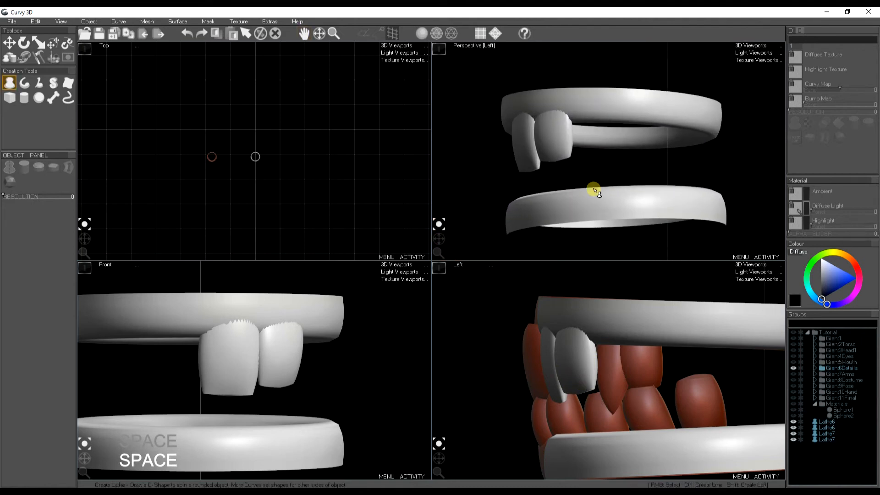
pyautogui.rightClick(587, 375)
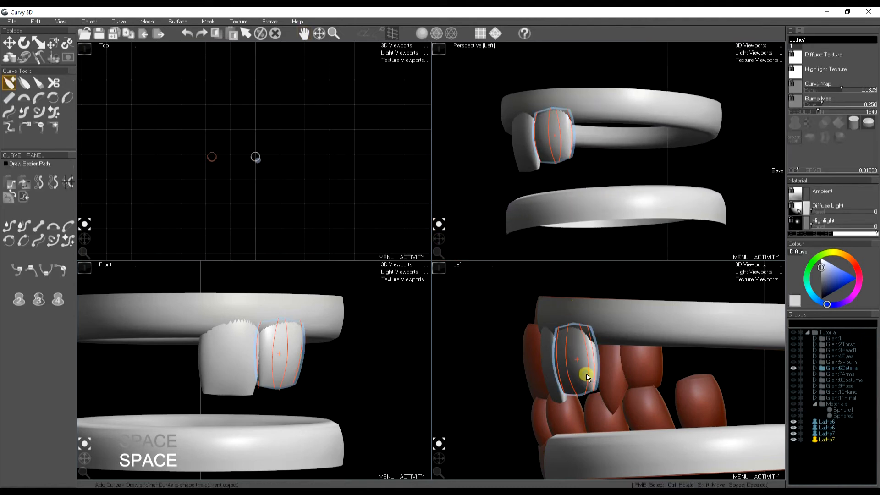
pyautogui.hotkey('ctrl', 'd')
pyautogui.moveTo(294, 359); pyautogui.dragTo(363, 353)
pyautogui.press('r')
pyautogui.press('e')
pyautogui.press('w')
pyautogui.click(320, 358)
pyautogui.keyDown('shift'); pyautogui.moveTo(320, 358); pyautogui.dragTo(358, 359); pyautogui.keyUp('shift')
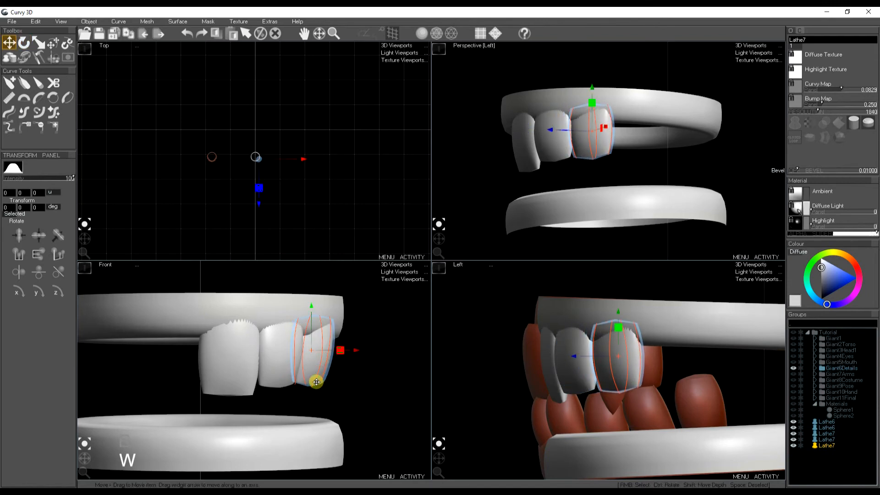
# Pull the lower end of the third upper tooth down into a pointed canine with Soft Move
pyautogui.press('t')
pyautogui.moveTo(304, 385); pyautogui.dragTo(300, 407)
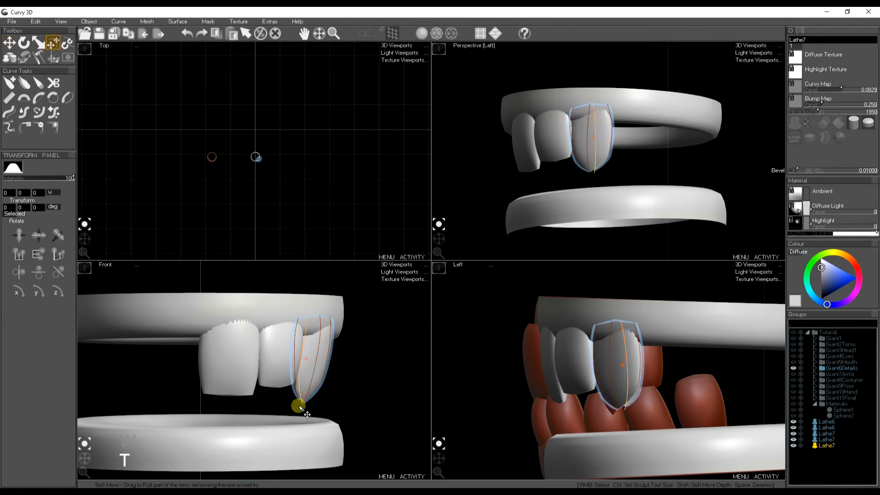
pyautogui.press('space')
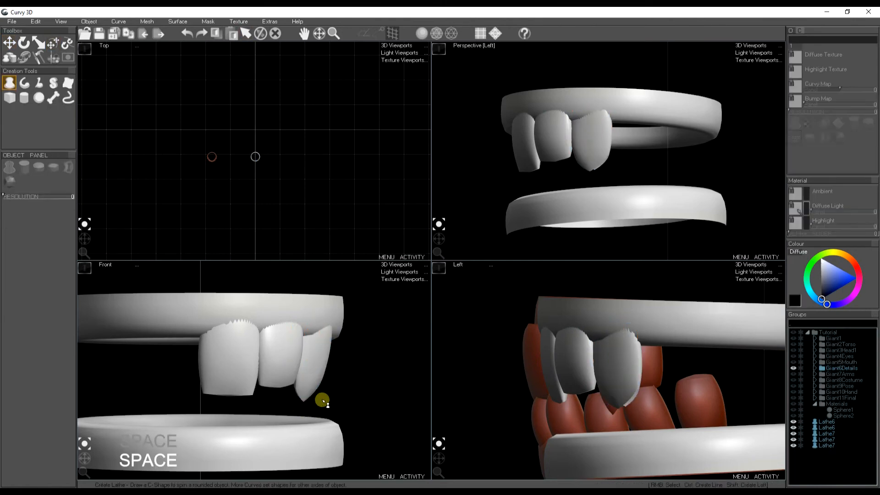
# Duplicate the second upper tooth, then move, scale and rotate the copy into the fourth position behind the canine along the upper gum
pyautogui.click(281, 362)
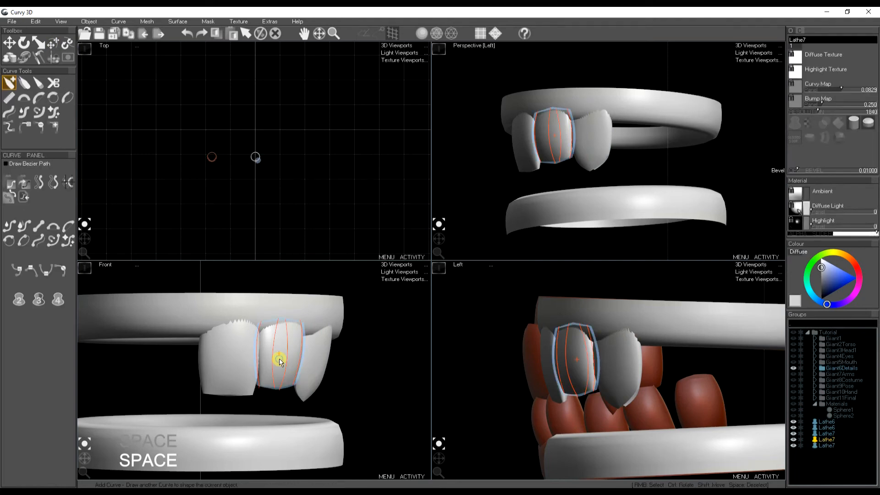
pyautogui.hotkey('ctrl', 'd')
pyautogui.press('e')
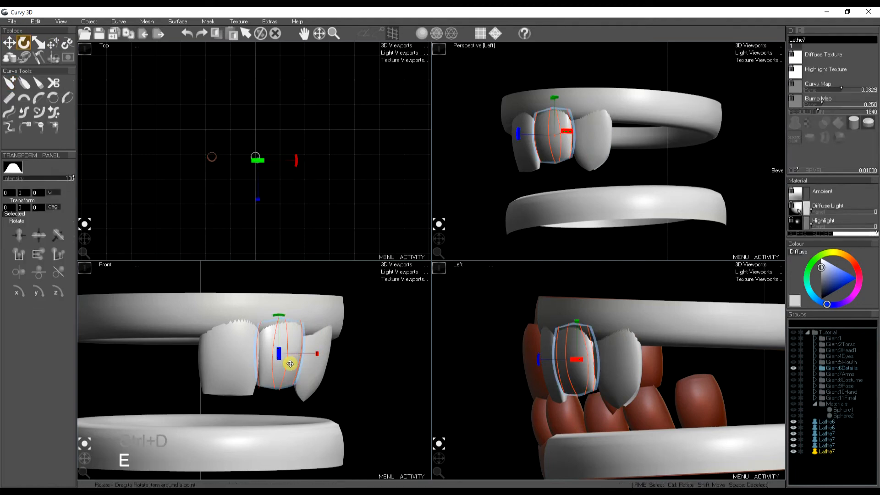
pyautogui.press('w')
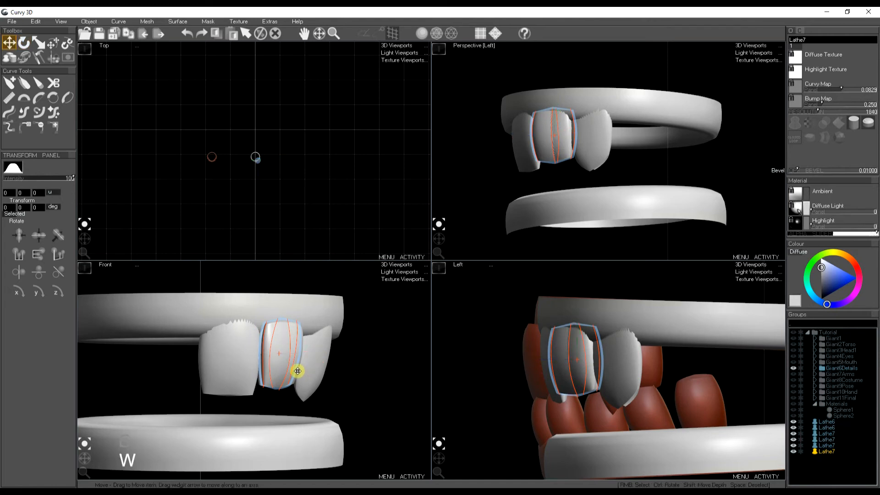
pyautogui.moveTo(295, 370); pyautogui.dragTo(341, 372)
pyautogui.moveTo(649, 383); pyautogui.dragTo(677, 368)
pyautogui.press('r')
pyautogui.press('e')
pyautogui.press('w')
pyautogui.press('space')
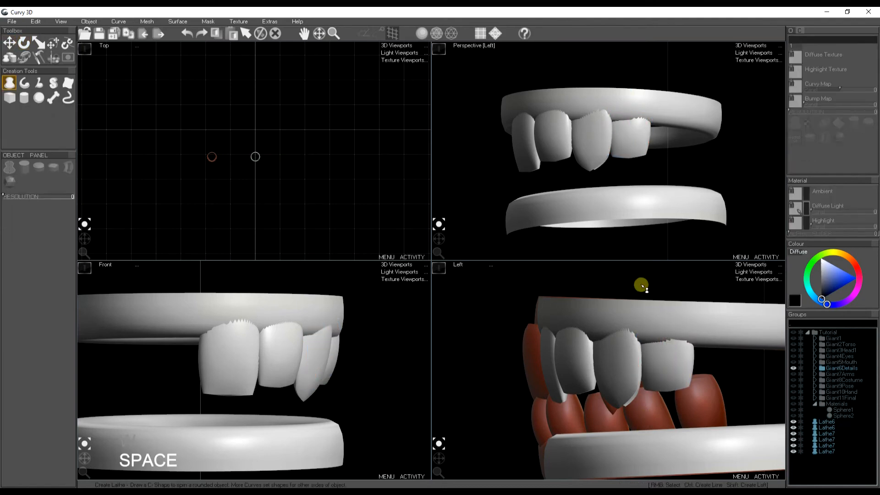
# Group both gums and all four upper teeth into a single group
pyautogui.moveTo(439, 238); pyautogui.dragTo(439, 243)
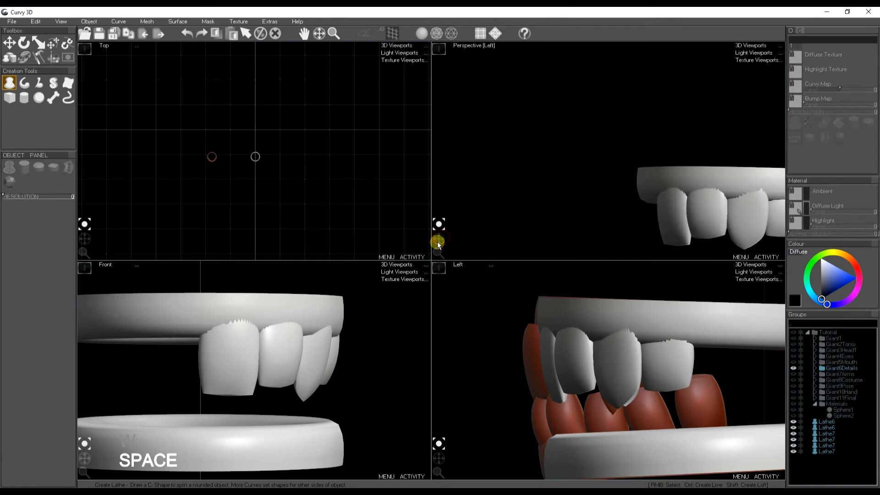
pyautogui.rightClick(717, 177)
pyautogui.click(442, 223)
pyautogui.moveTo(442, 241); pyautogui.dragTo(439, 238)
pyautogui.press('space')
pyautogui.press('space')
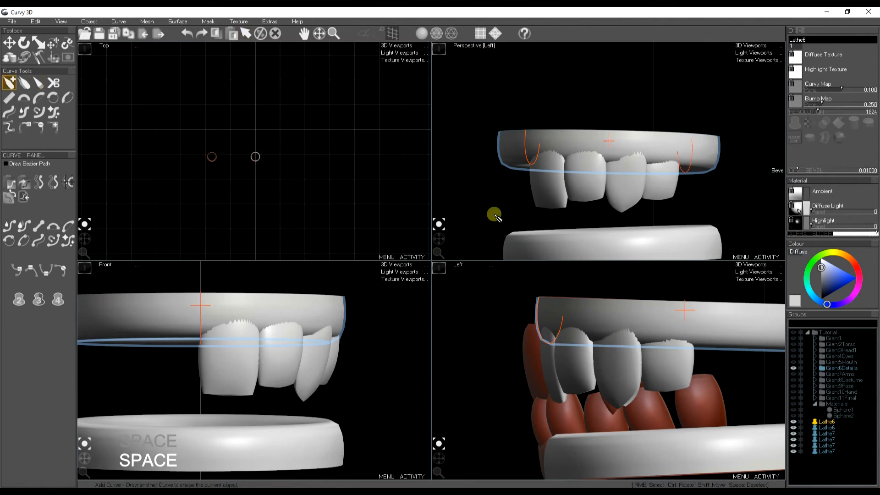
pyautogui.press('space')
pyautogui.moveTo(823, 421); pyautogui.dragTo(824, 454)
pyautogui.hotkey('ctrl', 'g')
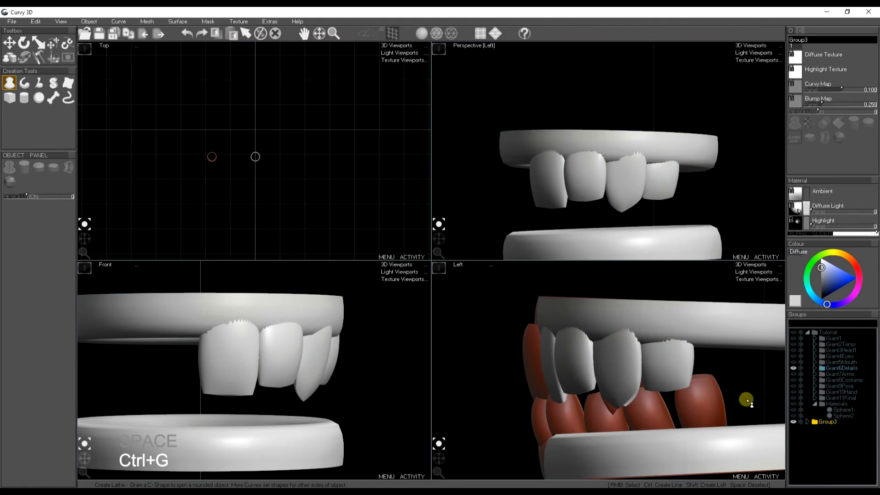
# Duplicate the group of gums and teeth and check which objects each group contains
pyautogui.press('ctrl')
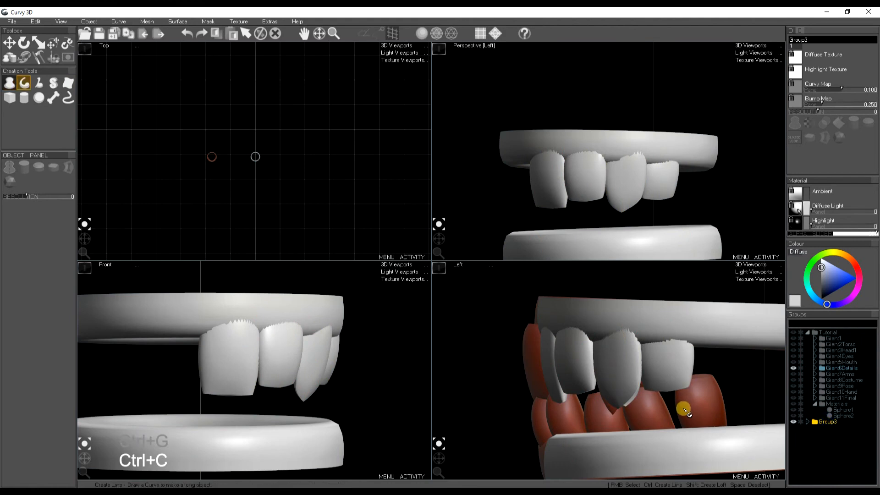
pyautogui.hotkey('ctrl', 'd')
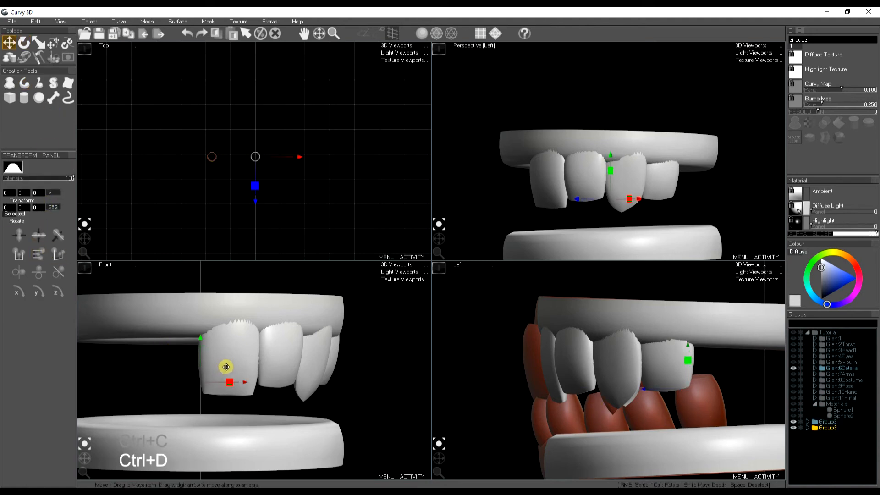
pyautogui.scroll(4, 238, 369)
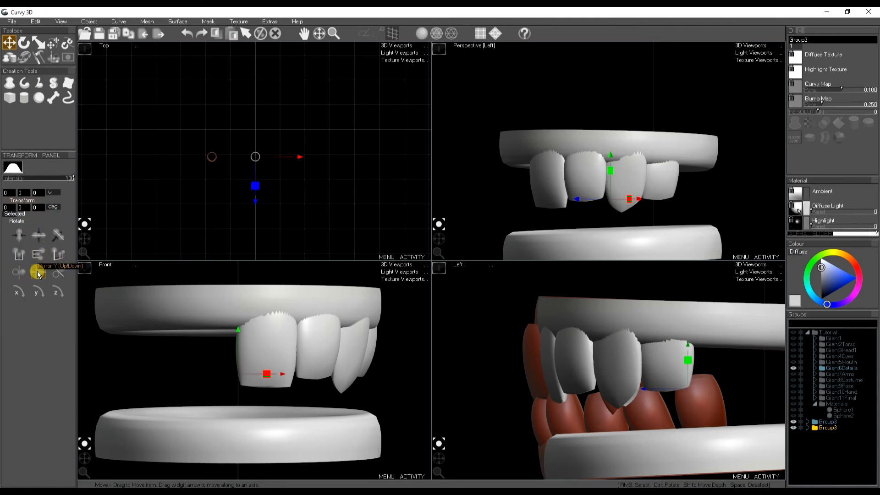
pyautogui.scroll(-6, 247, 362)
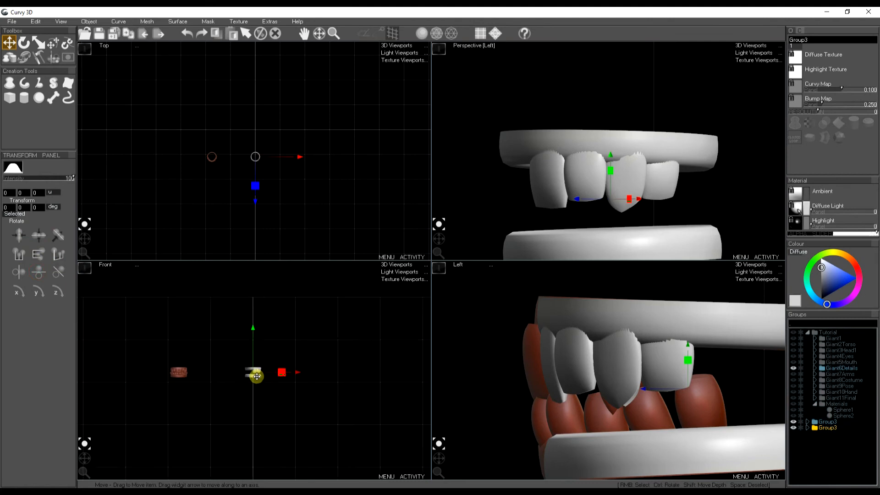
pyautogui.scroll(6, 260, 384)
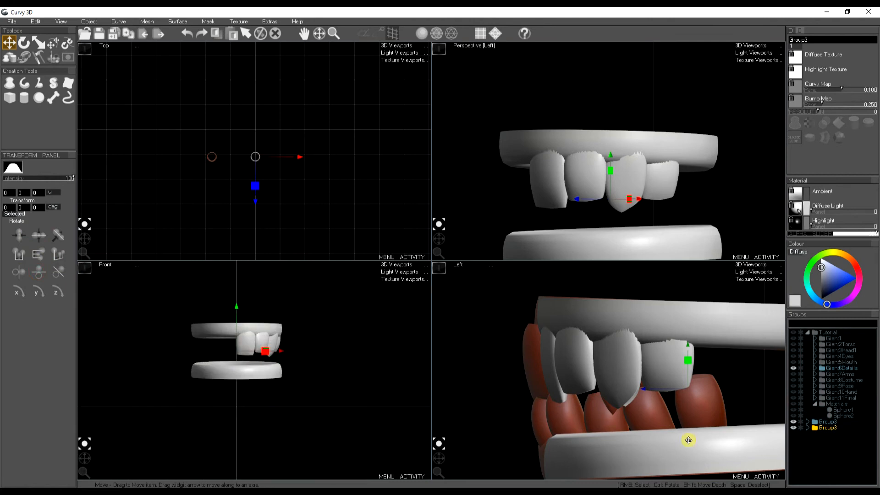
pyautogui.click(807, 429)
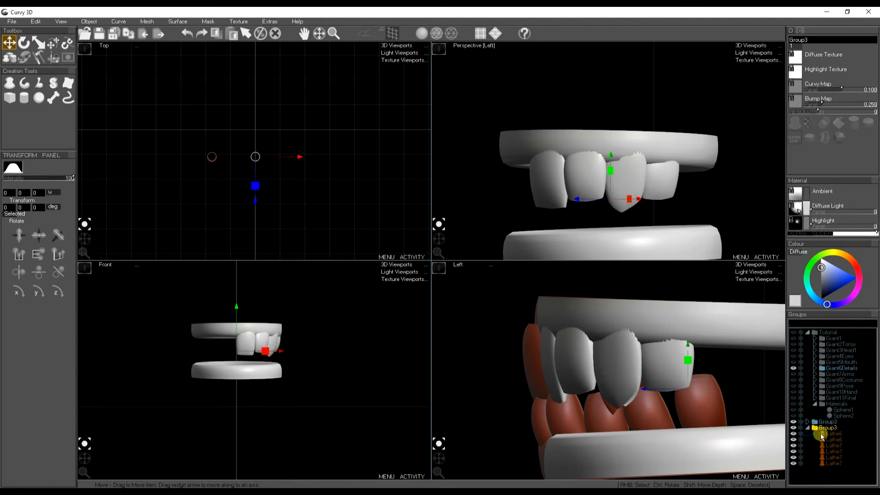
pyautogui.click(829, 452)
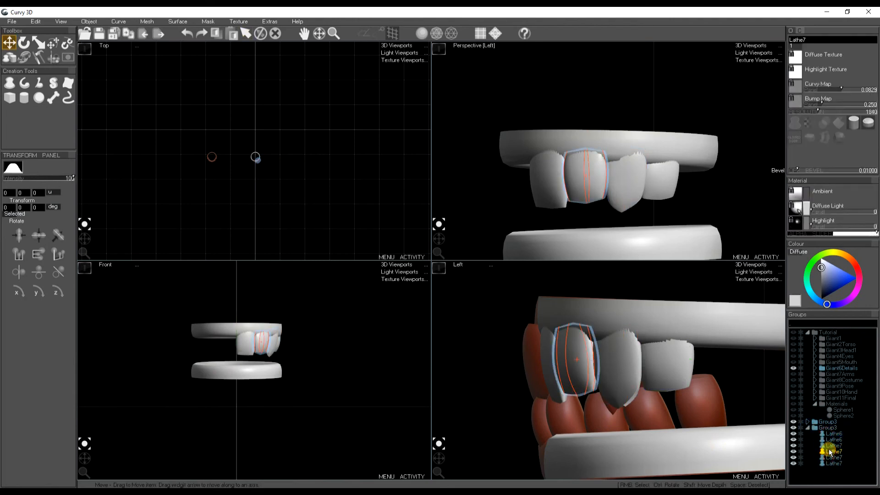
pyautogui.click(827, 422)
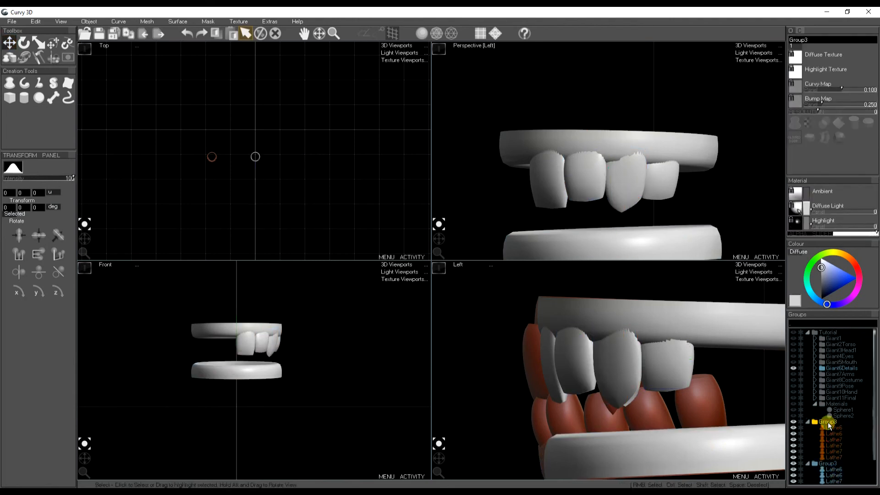
pyautogui.moveTo(832, 433); pyautogui.dragTo(833, 451)
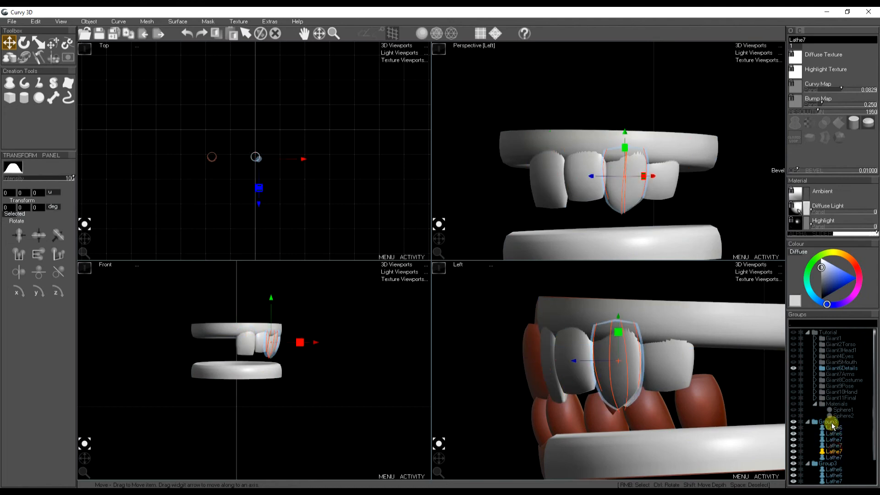
pyautogui.click(833, 424)
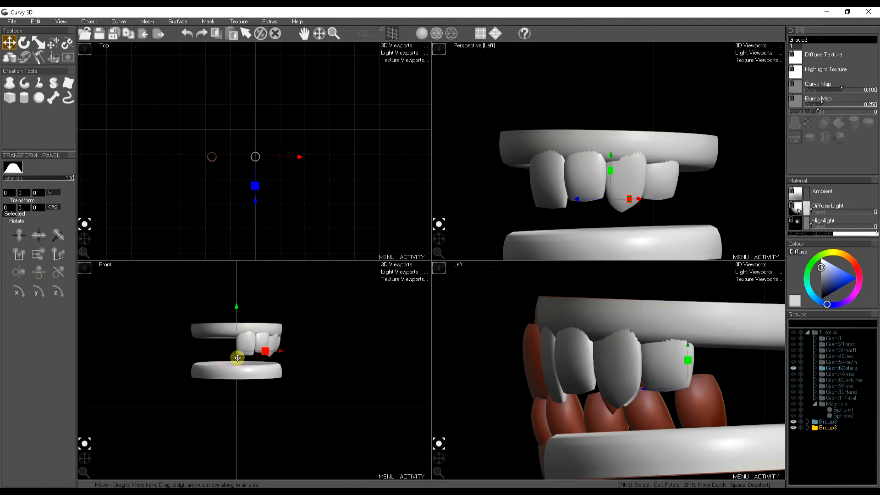
# Undo a trial rotation of the duplicated group and delete the duplicate
pyautogui.press('r')
pyautogui.press('e')
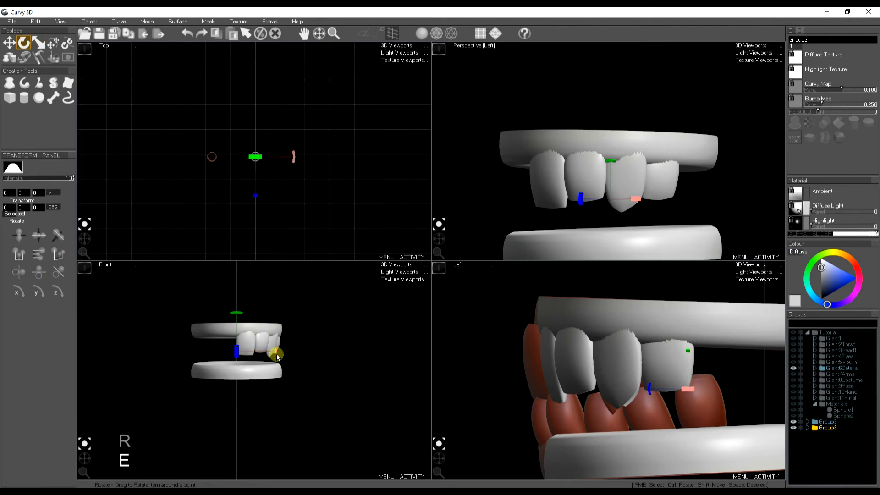
pyautogui.moveTo(237, 314)
pyautogui.mouseDown()
pyautogui.moveTo(266, 310)
pyautogui.moveTo(243, 317)
pyautogui.mouseUp()
pyautogui.hotkey('ctrl', 'z')
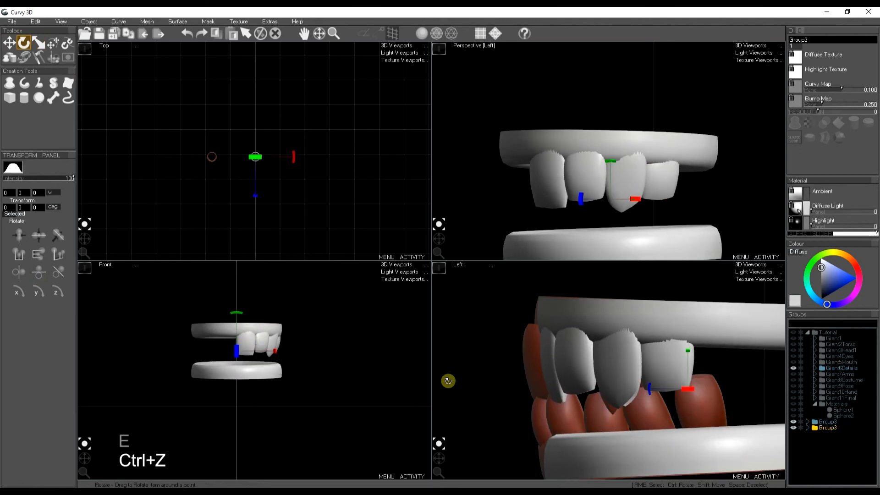
pyautogui.click(831, 451)
pyautogui.click(828, 428)
pyautogui.press('Delete')
# Move the two gum lathes out of the teeth group into a group of their own
pyautogui.click(826, 425)
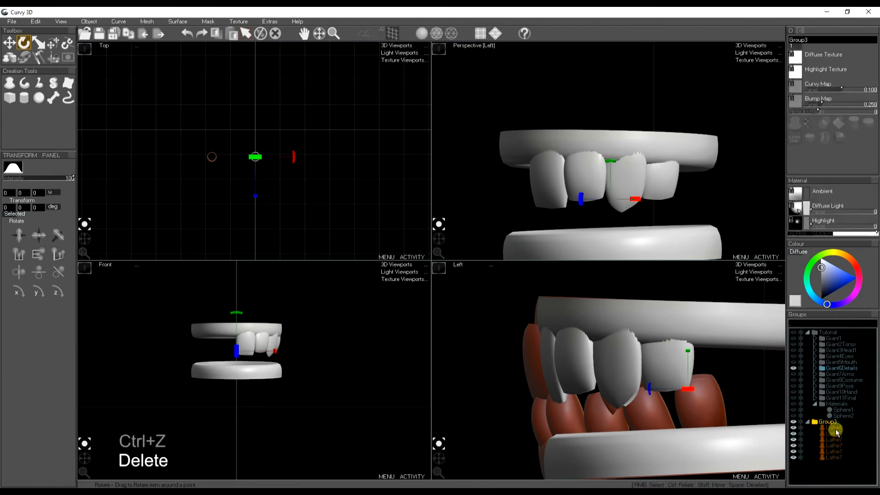
pyautogui.click(834, 431)
pyautogui.click(834, 433)
pyautogui.keyDown('shift'); pyautogui.click(838, 429); pyautogui.keyUp('shift')
pyautogui.hotkey('ctrl', 'g')
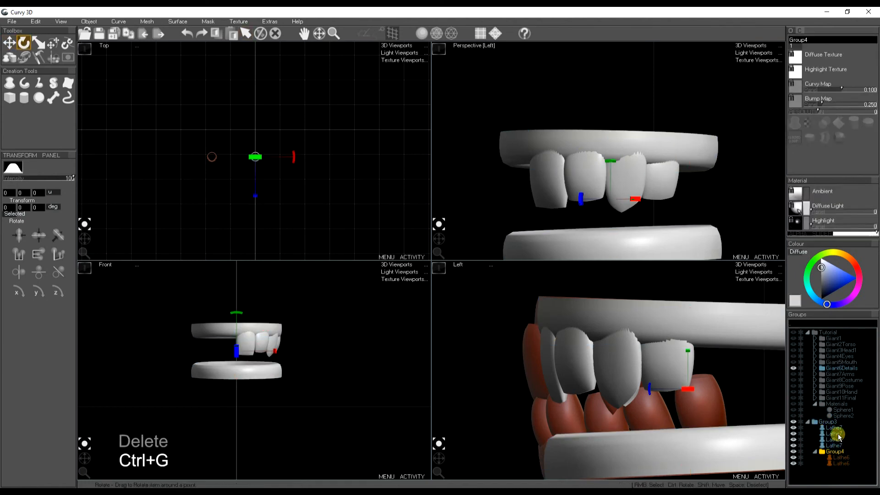
# Duplicate the teeth group, rotate the copy upside down onto the lower gum and shift it slightly back in depth
pyautogui.click(828, 421)
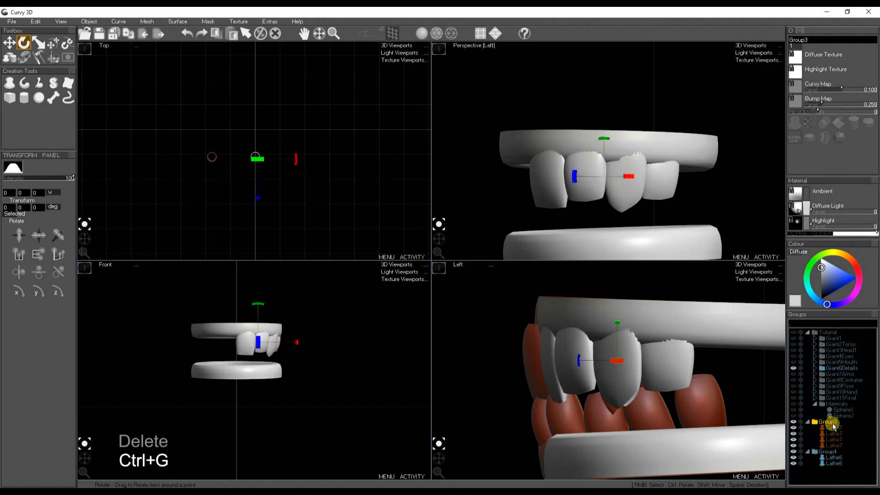
pyautogui.hotkey('ctrl', 'd')
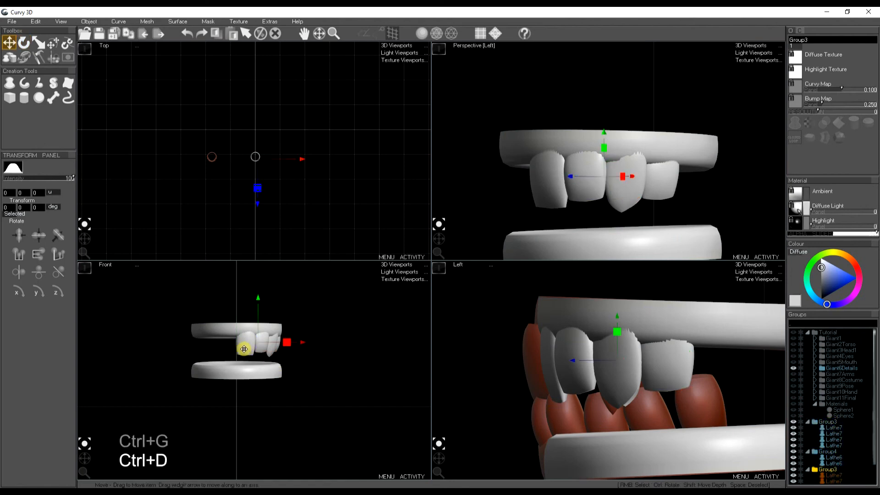
pyautogui.press('e')
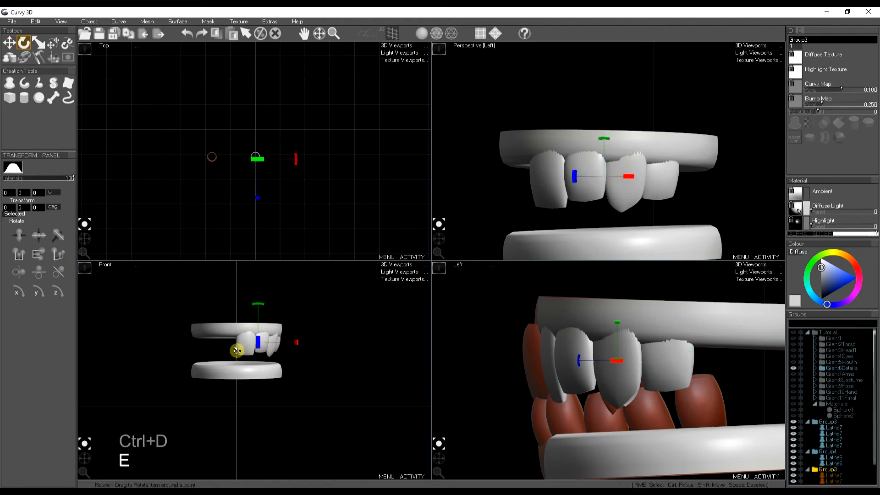
pyautogui.moveTo(237, 350); pyautogui.dragTo(178, 348)
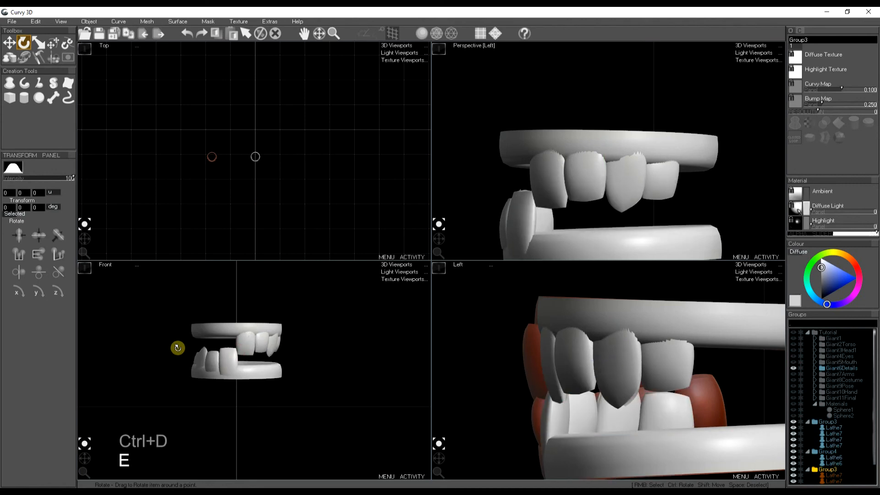
pyautogui.press('w')
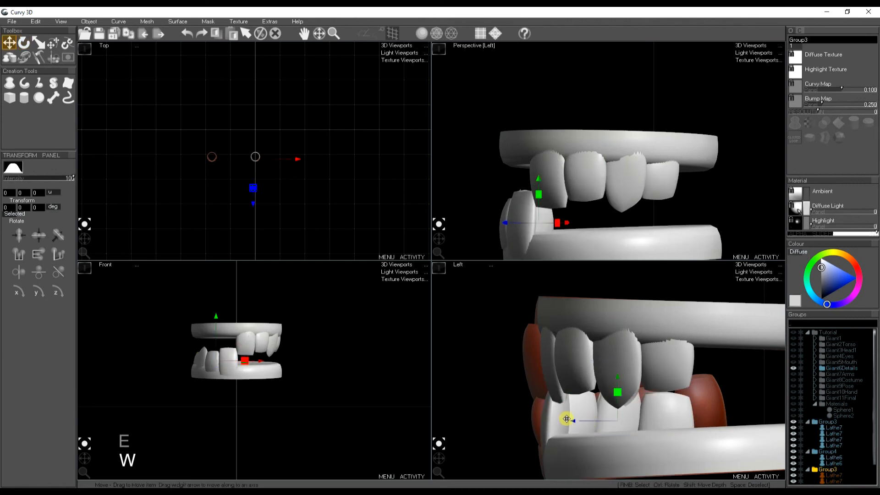
pyautogui.moveTo(572, 422); pyautogui.dragTo(578, 422)
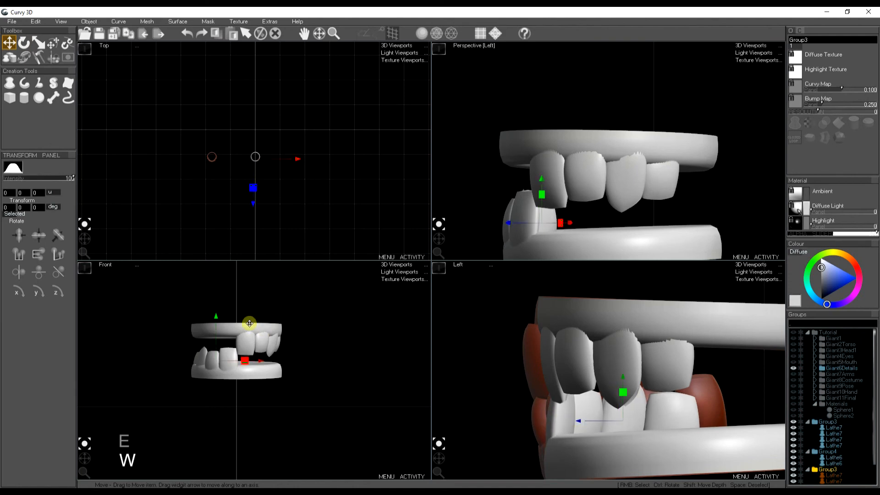
# Scale down the height of the lower front tooth to match its neighbour
pyautogui.scroll(3, 226, 356)
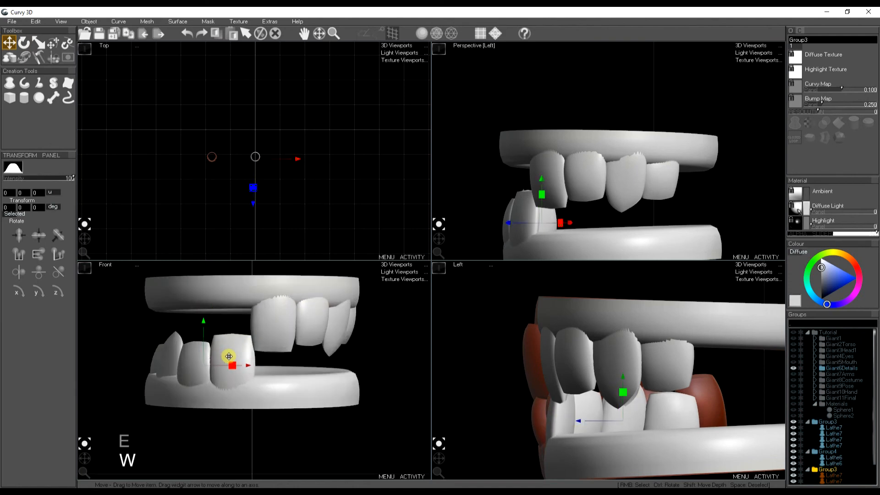
pyautogui.rightClick(229, 351)
pyautogui.press('r')
pyautogui.moveTo(228, 328); pyautogui.dragTo(231, 337)
pyautogui.press('space')
pyautogui.press('space')
# Flatten the pointed tip of the lower canine with Soft Move, level with the other lower teeth
pyautogui.rightClick(173, 340)
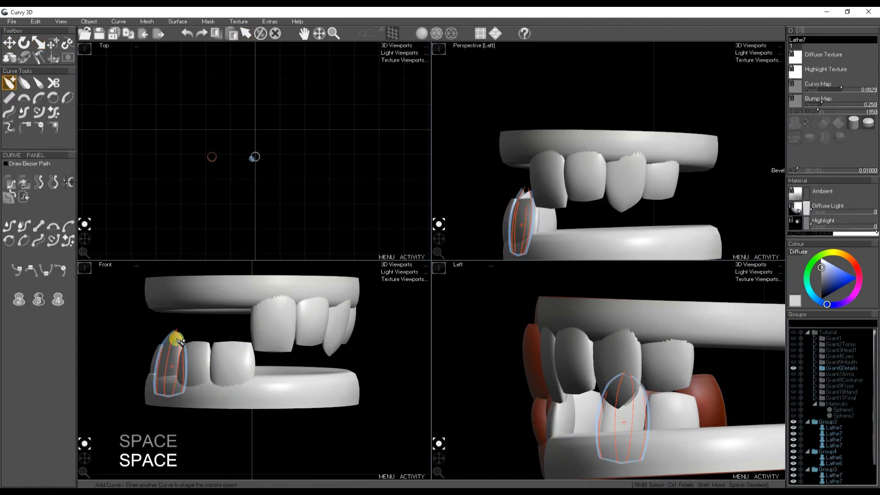
pyautogui.press('t')
pyautogui.moveTo(185, 327); pyautogui.dragTo(180, 340)
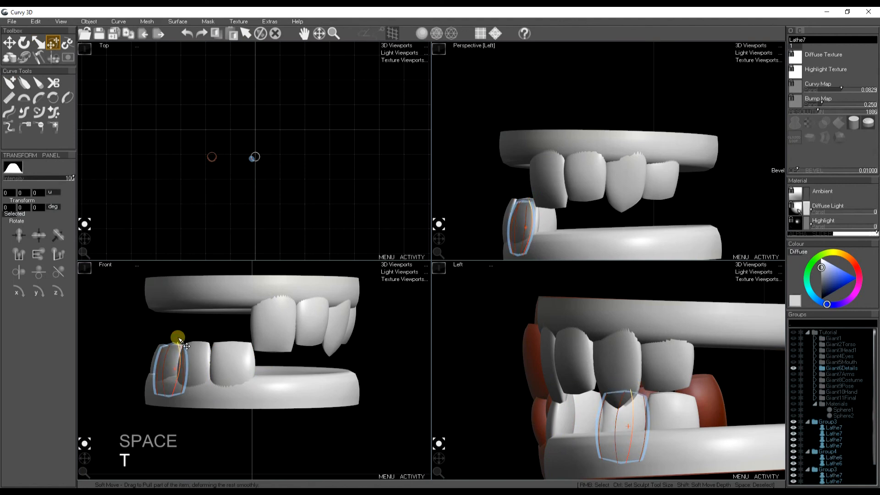
pyautogui.press('space')
pyautogui.press('space')
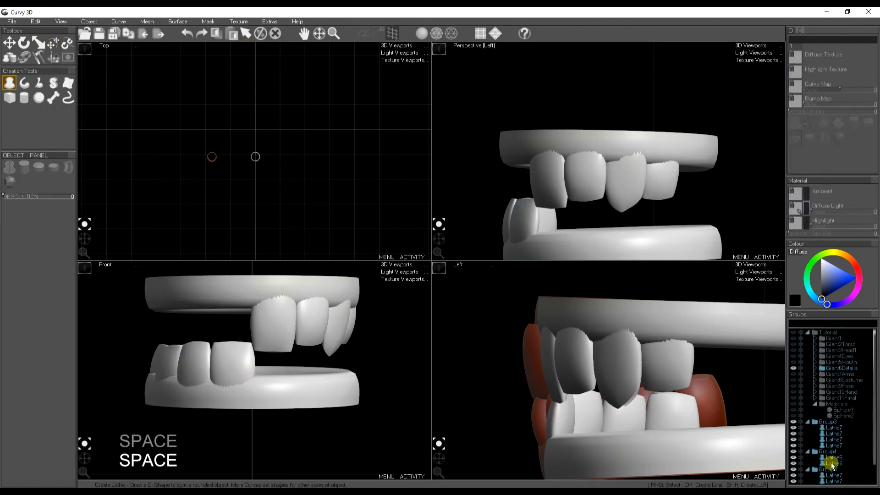
# Copy the upper and lower teeth groups and paste them mirrored across the centre line to complete both rows
pyautogui.scroll(-1, 832, 463)
pyautogui.click(832, 451)
pyautogui.keyDown('ctrl'); pyautogui.click(833, 404); pyautogui.keyUp('ctrl')
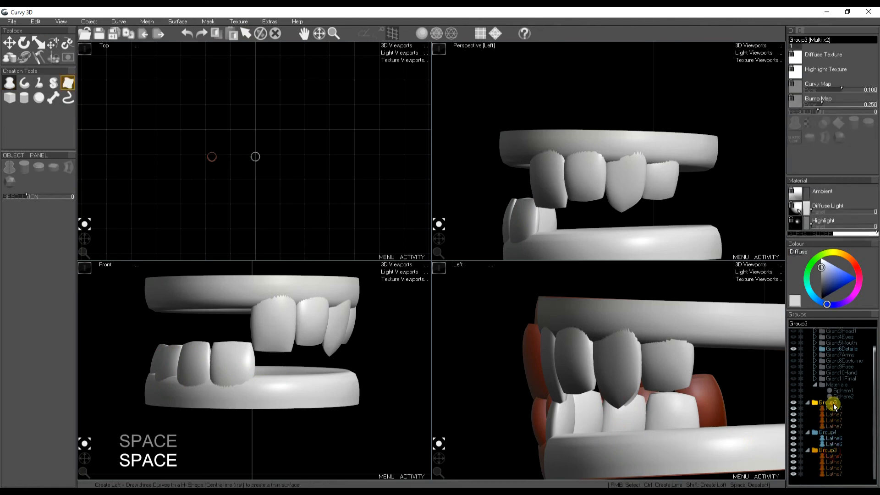
pyautogui.hotkey('ctrl', 'c')
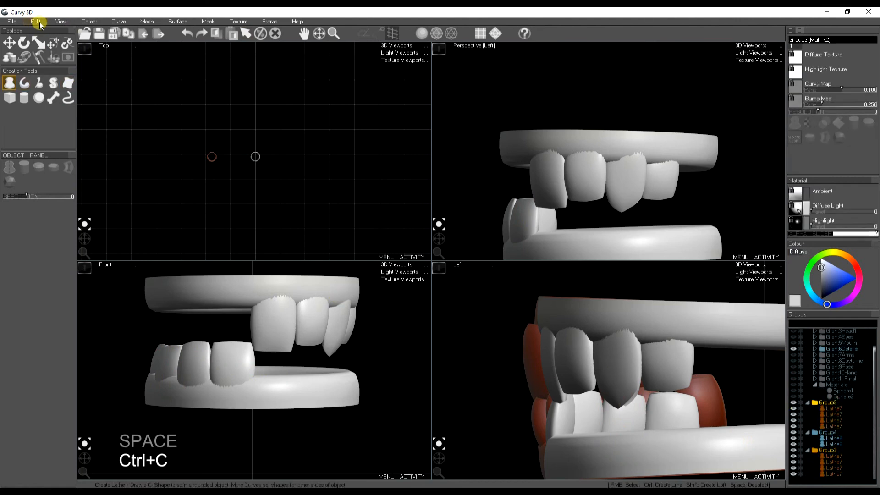
pyautogui.click(36, 21)
pyautogui.click(58, 69)
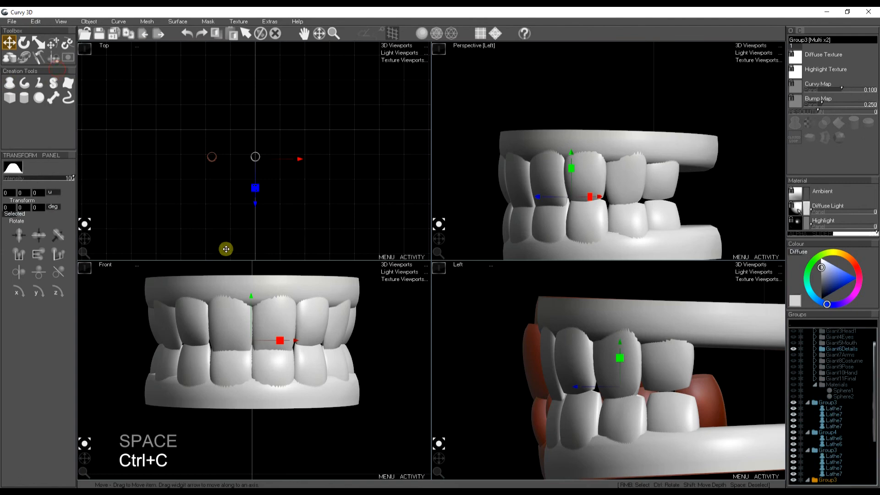
pyautogui.press('space')
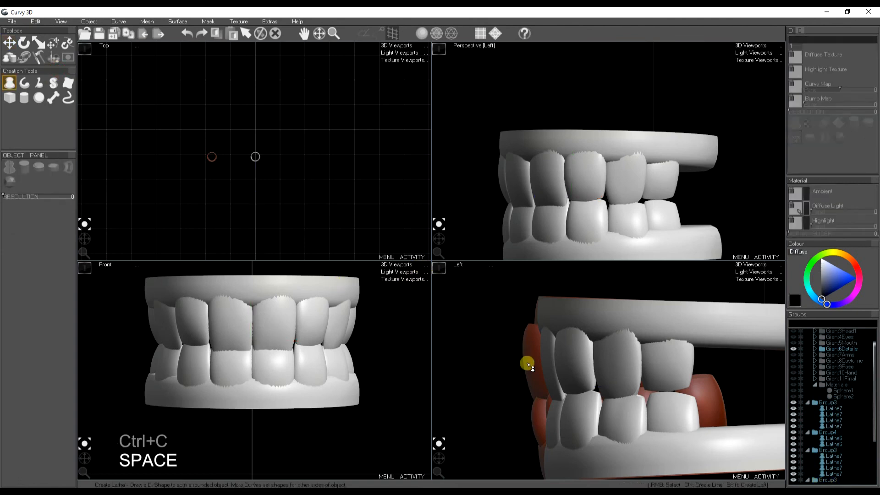
# Move the lower front tooth slightly back in depth, toward the neighbouring lower tooth
pyautogui.rightClick(553, 424)
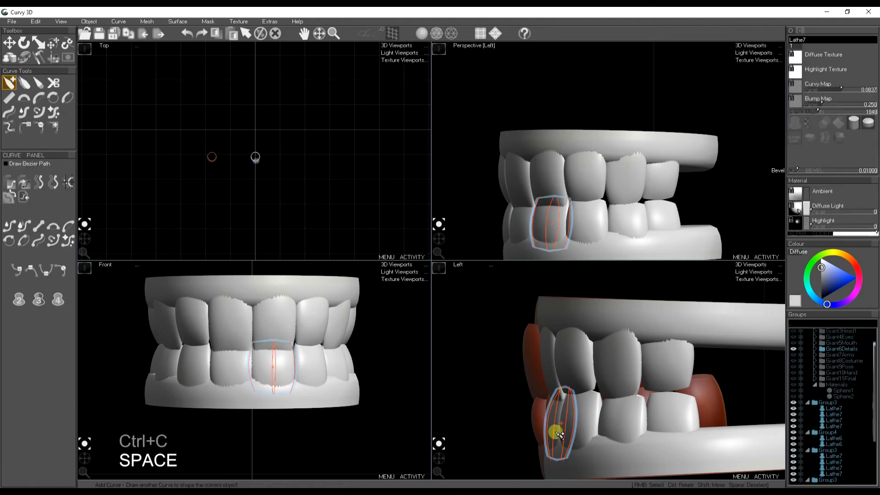
pyautogui.press('w')
pyautogui.moveTo(565, 433); pyautogui.dragTo(589, 420)
pyautogui.press('space')
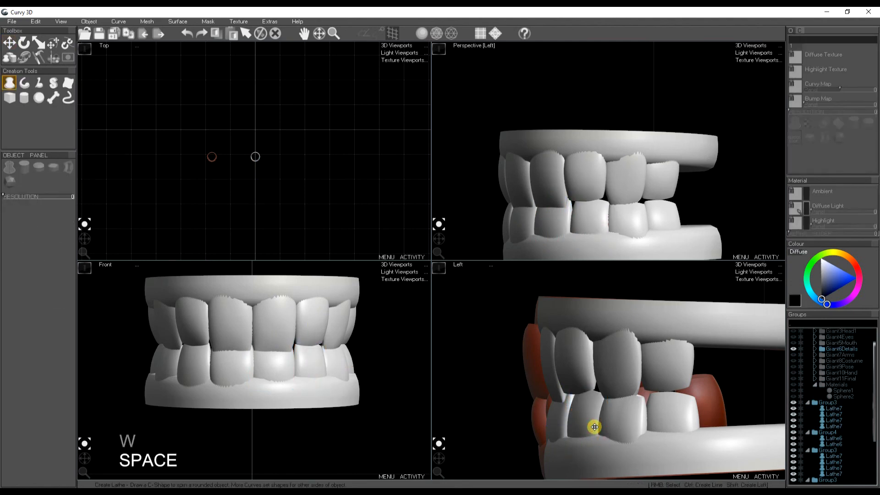
# Rotate the upper canine in the side and front views so its tip angles down over the lower teeth
pyautogui.rightClick(620, 394)
pyautogui.press('e')
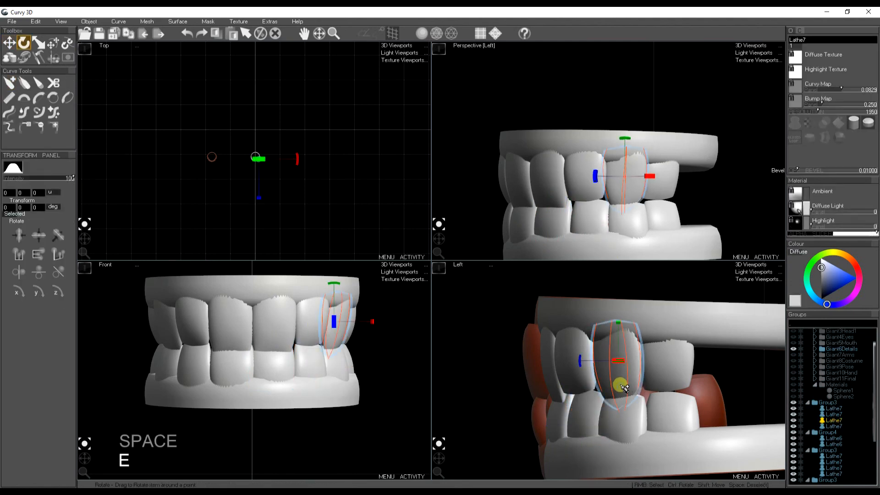
pyautogui.moveTo(616, 327)
pyautogui.mouseDown()
pyautogui.moveTo(595, 337)
pyautogui.moveTo(611, 338)
pyautogui.mouseUp()
pyautogui.moveTo(340, 304); pyautogui.dragTo(339, 305)
pyautogui.moveTo(605, 334); pyautogui.dragTo(605, 339)
pyautogui.press('space')
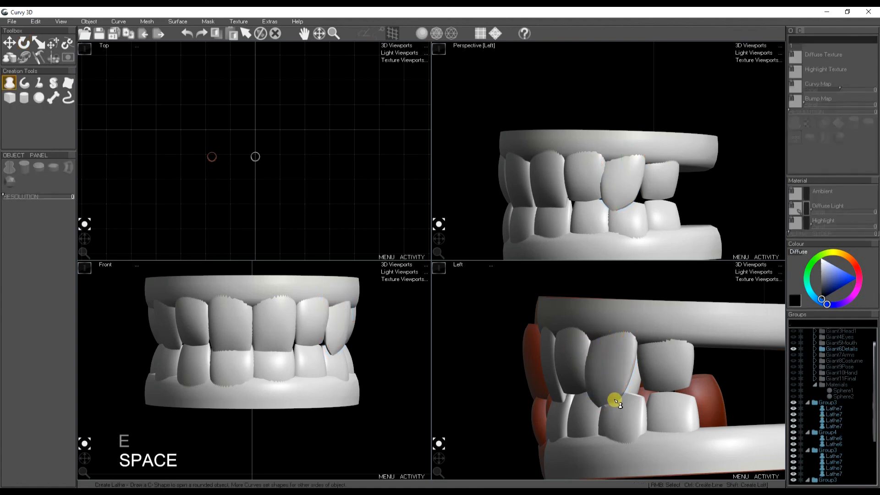
# Identify the outdated mirrored copy of the upper teeth group by toggling group visibility, and delete it
pyautogui.scroll(-2, 838, 454)
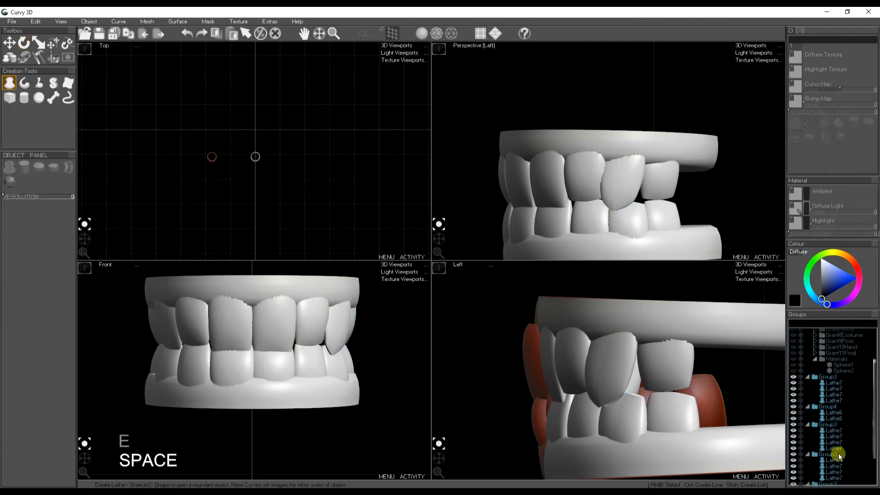
pyautogui.scroll(-1, 837, 452)
pyautogui.click(833, 466)
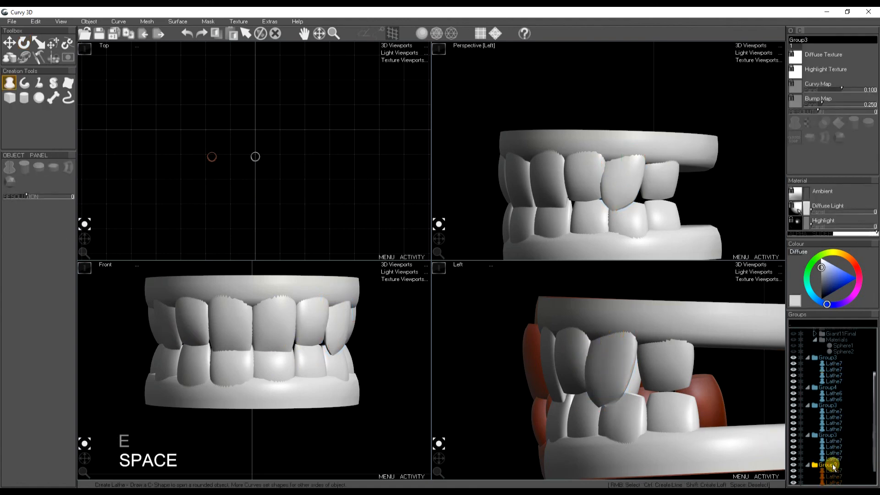
pyautogui.click(793, 465)
pyautogui.click(794, 464)
pyautogui.click(794, 436)
pyautogui.click(794, 435)
pyautogui.press('Delete')
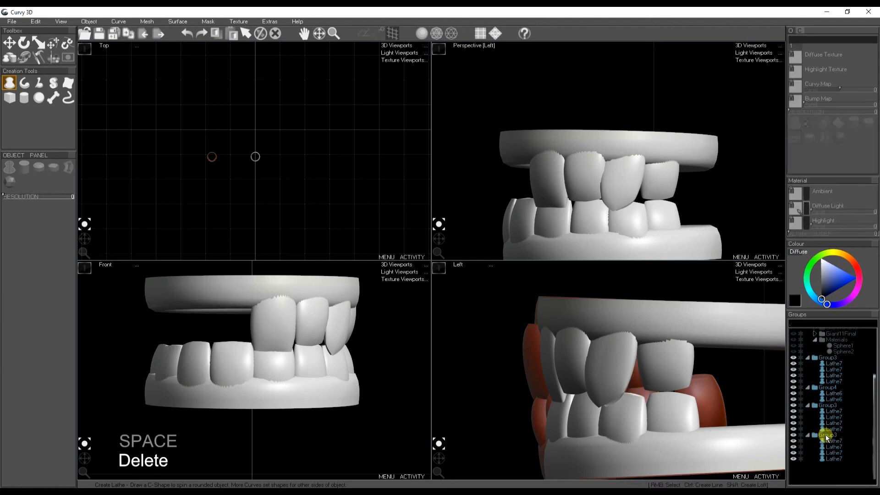
# Copy the original upper teeth group and paste it mirrored across the centre line
pyautogui.click(793, 405)
pyautogui.click(793, 405)
pyautogui.click(820, 359)
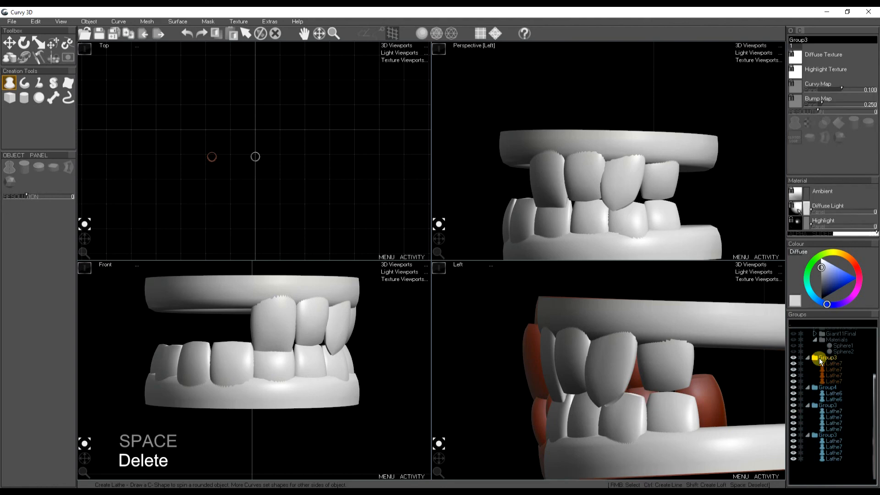
pyautogui.hotkey('ctrl', 'c')
pyautogui.click(35, 21)
pyautogui.click(53, 68)
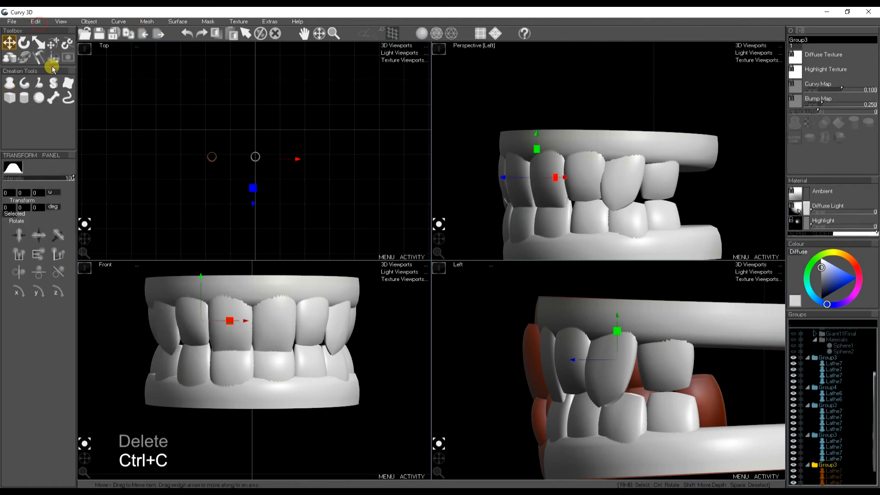
pyautogui.press('space')
# Combine all five gum and teeth groups into one parent group named Teeth
pyautogui.scroll(-5, 569, 184)
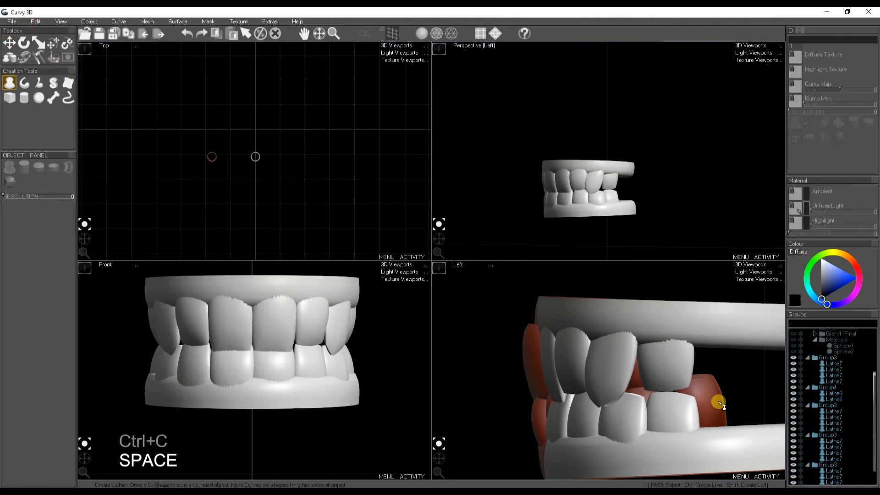
pyautogui.click(808, 357)
pyautogui.click(807, 364)
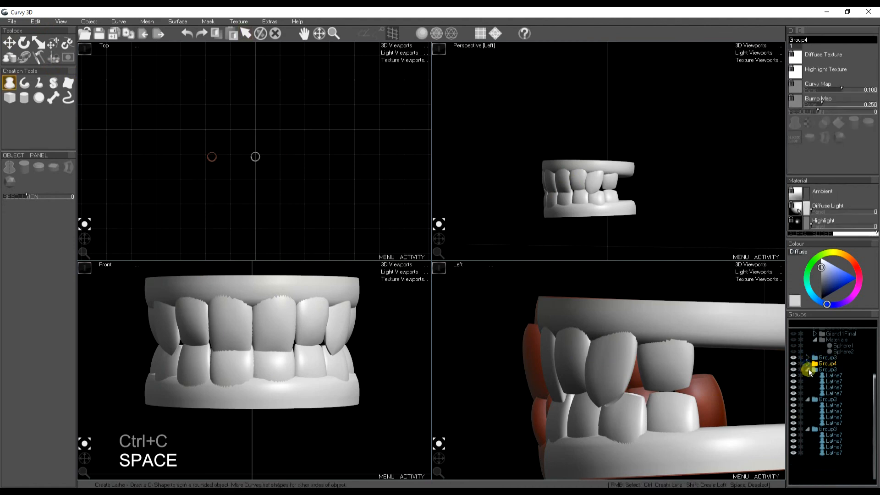
pyautogui.click(808, 370)
pyautogui.click(808, 376)
pyautogui.click(808, 381)
pyautogui.keyDown('shift'); pyautogui.moveTo(823, 381); pyautogui.dragTo(829, 358); pyautogui.keyUp('shift')
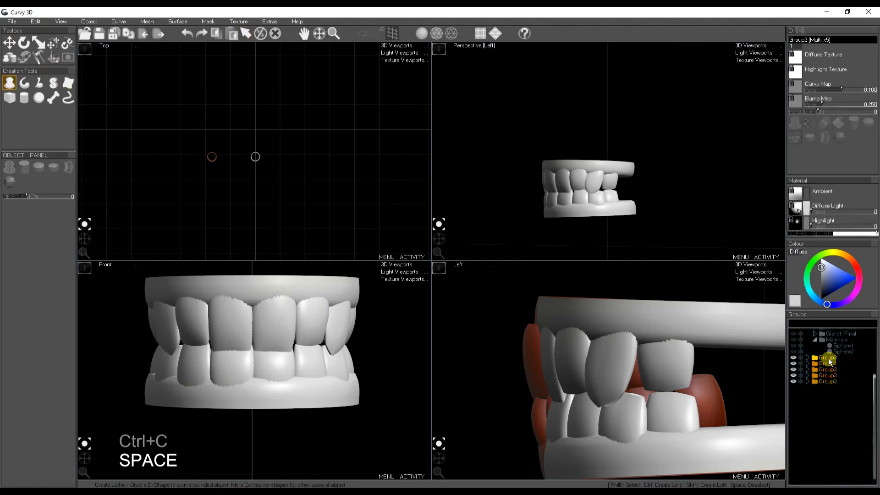
pyautogui.hotkey('ctrl', 'g')
pyautogui.write('Teeth')
pyautogui.doubleClick(827, 359)
# Show the Giant5Mouth group, expand its contents and toggle the Giant6Details reference off and back on
pyautogui.scroll(5, 835, 422)
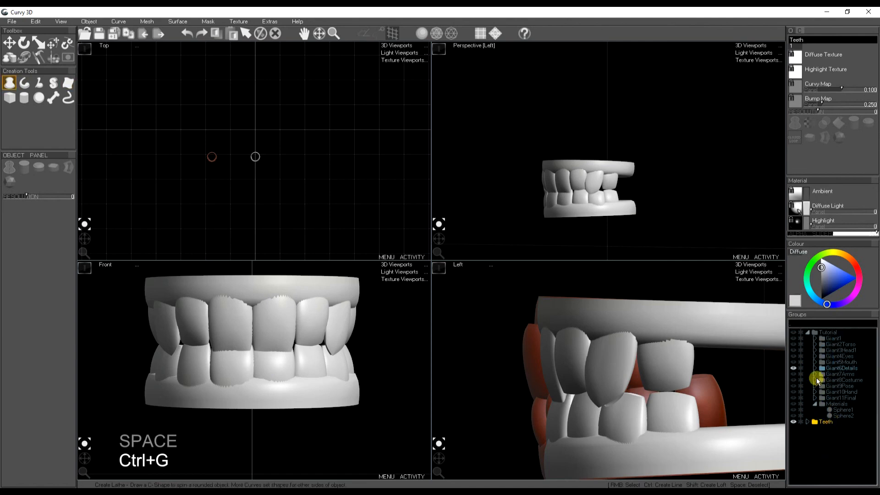
pyautogui.click(794, 362)
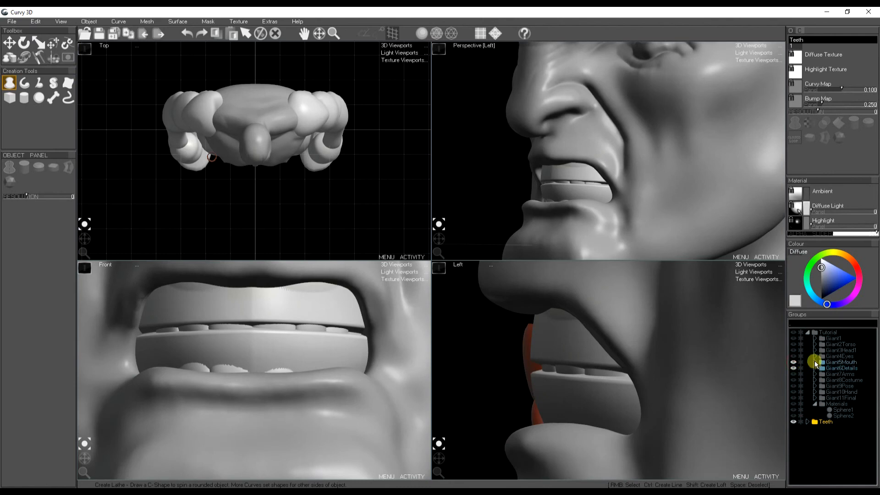
pyautogui.click(815, 362)
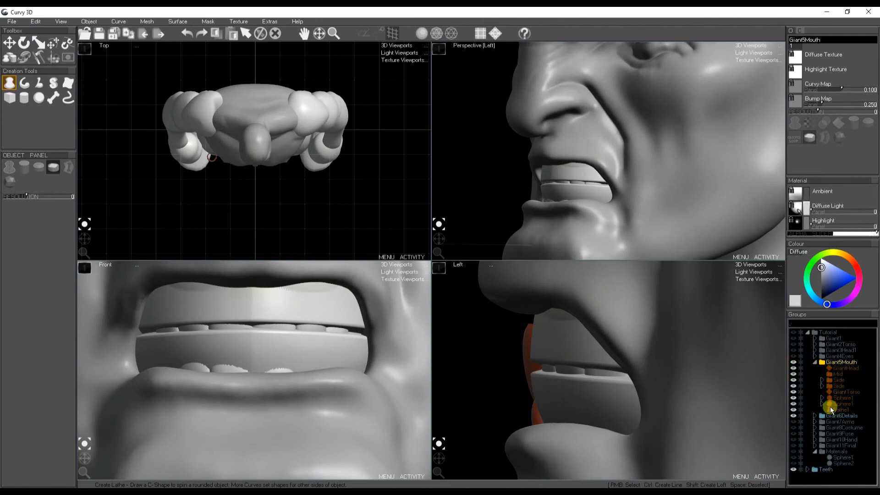
pyautogui.click(794, 416)
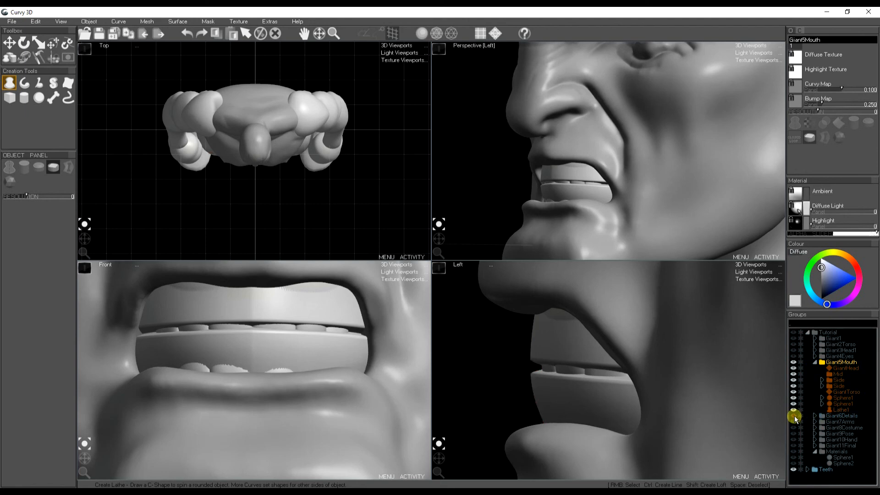
pyautogui.scroll(-4, 578, 131)
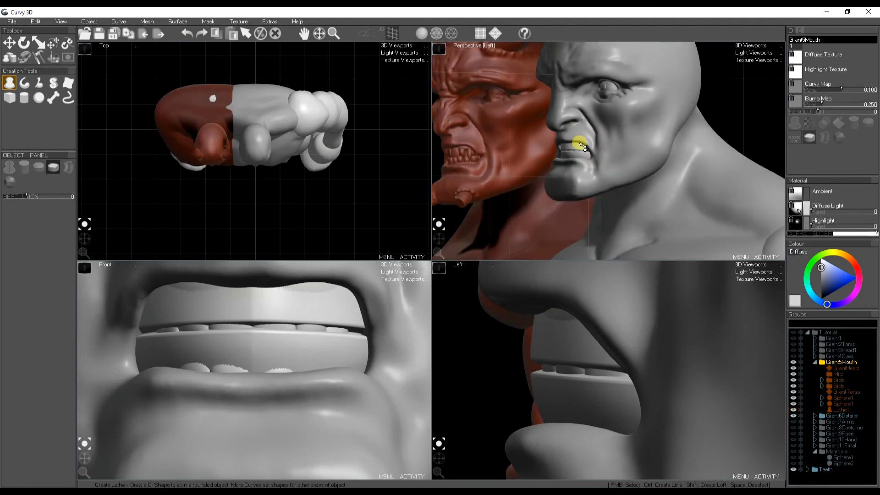
# Delete the old placeholder teeth lathe inside the giant's mouth
pyautogui.moveTo(575, 174); pyautogui.dragTo(615, 183, button='middle')
pyautogui.rightClick(612, 166)
pyautogui.doubleClick(614, 168)
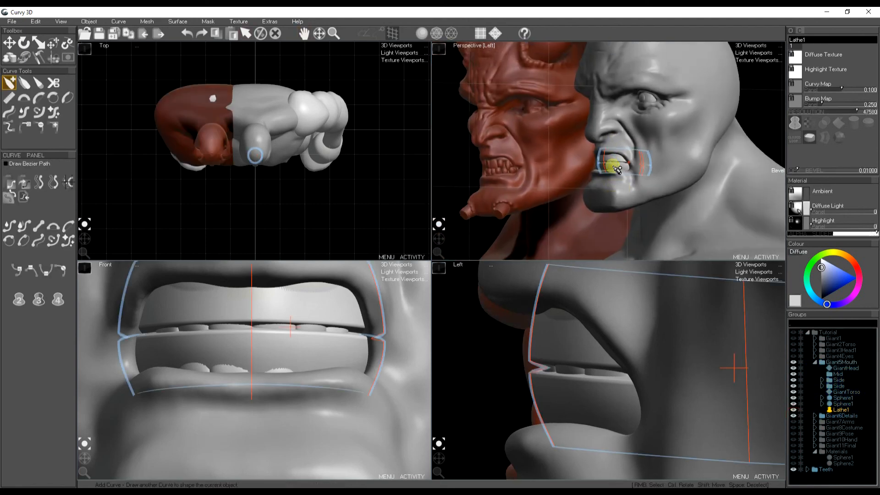
pyautogui.press('Delete')
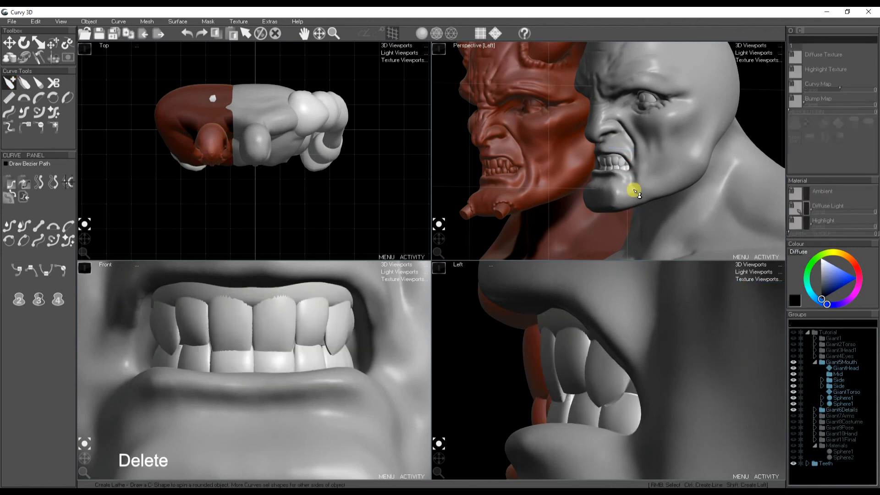
# Pull the lower lip of the giant's head downward with Soft Move to expose more of the lower teeth
pyautogui.moveTo(631, 198); pyautogui.dragTo(628, 206, button='middle')
pyautogui.moveTo(443, 238); pyautogui.dragTo(464, 241)
pyautogui.moveTo(536, 210); pyautogui.dragTo(559, 214, button='middle')
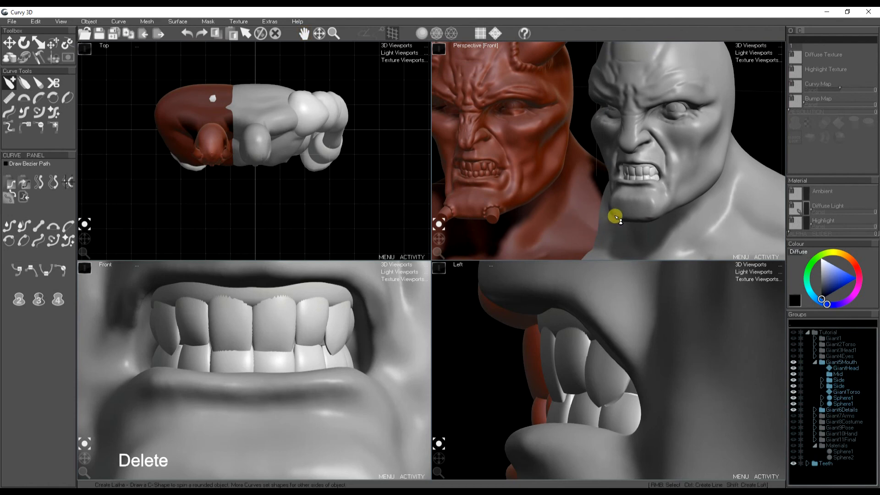
pyautogui.scroll(2, 643, 189)
pyautogui.rightClick(657, 203)
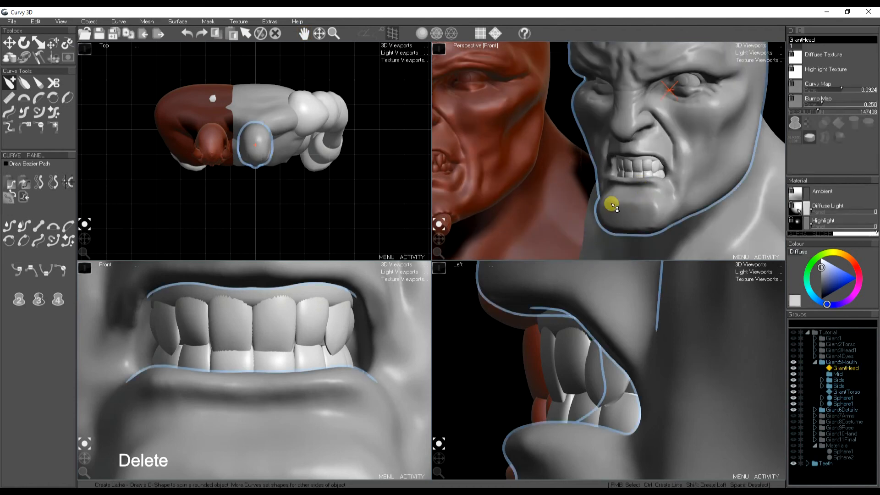
pyautogui.click(53, 47)
pyautogui.click(54, 46)
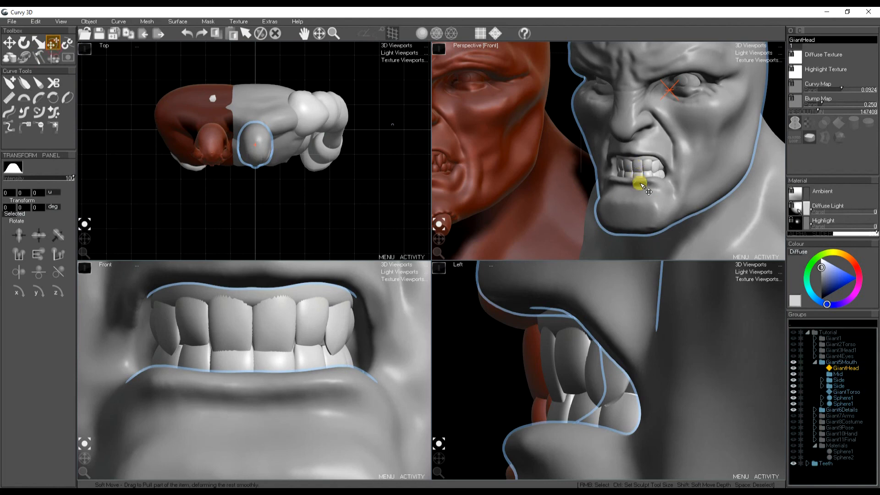
pyautogui.moveTo(653, 183)
pyautogui.mouseDown()
pyautogui.moveTo(612, 181)
pyautogui.moveTo(656, 182)
pyautogui.mouseUp()
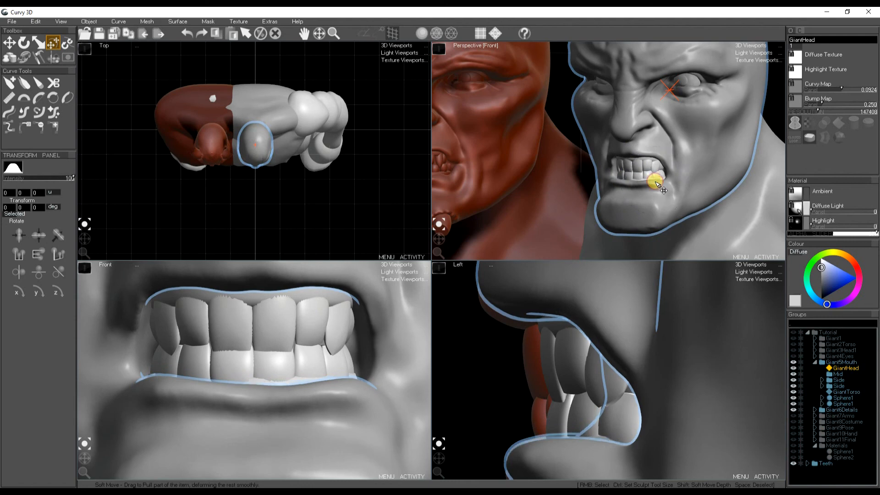
# Maximize the perspective view and examine the giant's head and torso beside the red reference
pyautogui.scroll(-2, 627, 174)
pyautogui.moveTo(628, 174); pyautogui.dragTo(647, 195, button='middle')
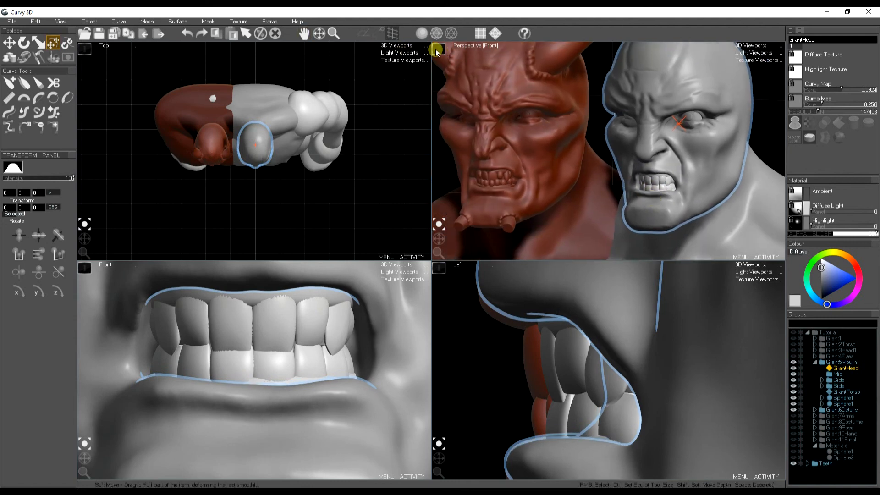
pyautogui.click(437, 49)
pyautogui.scroll(-5, 570, 256)
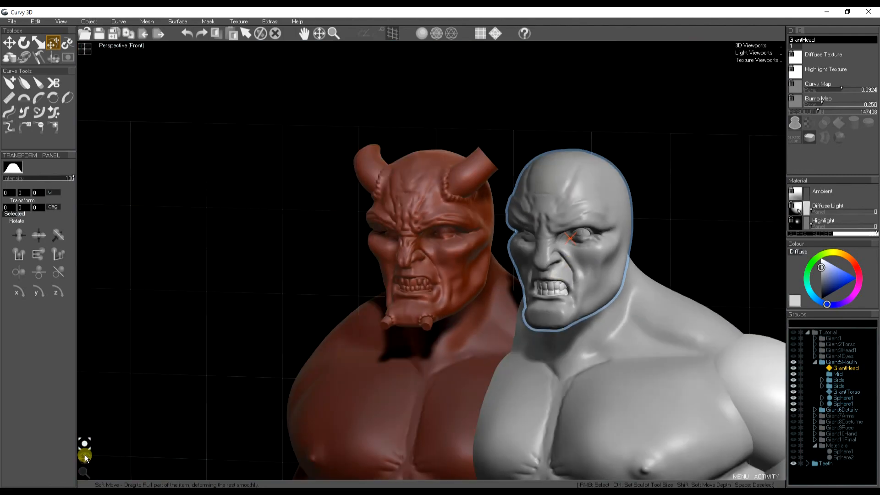